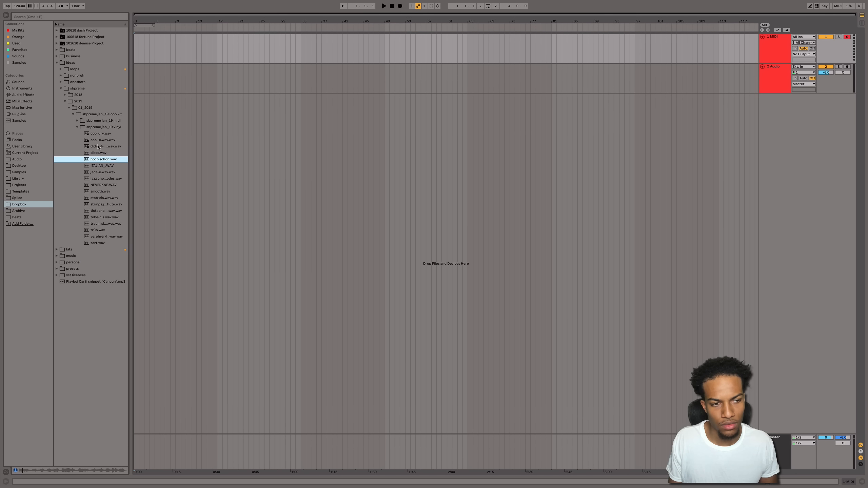
Preview loops in the sbpreme jan_19 vinyl folder, place jazz chords rhodes.wav at bar 1 of the first track, and collapse the folder.
key("Down")
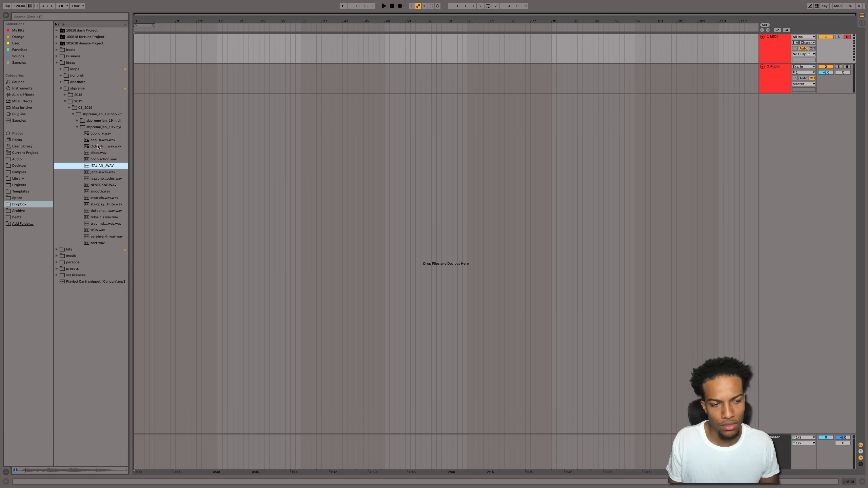
key("Down")
key("Down")
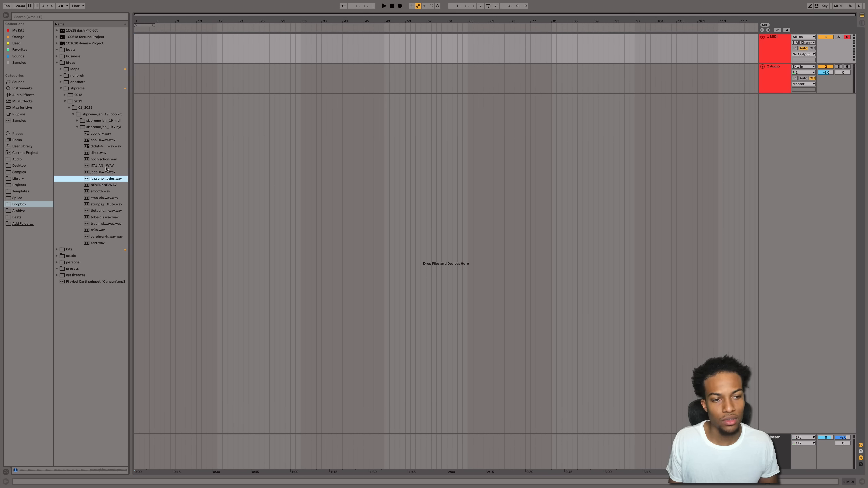
left_click(97, 194)
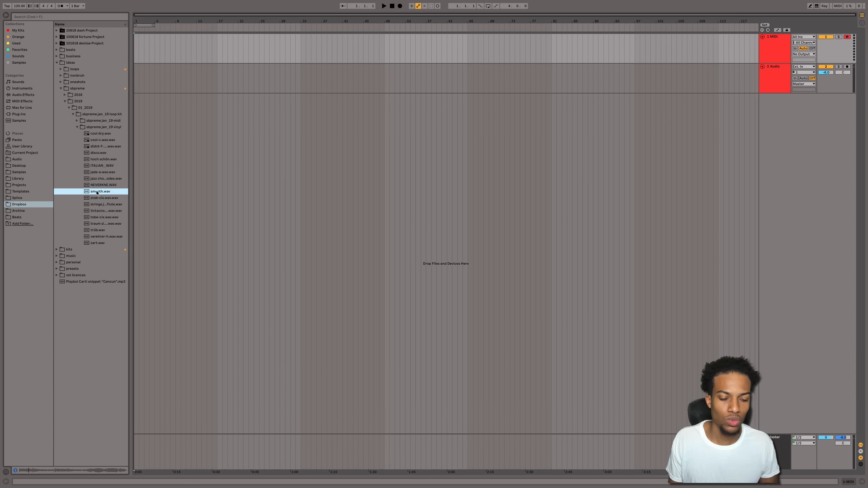
left_click(98, 177)
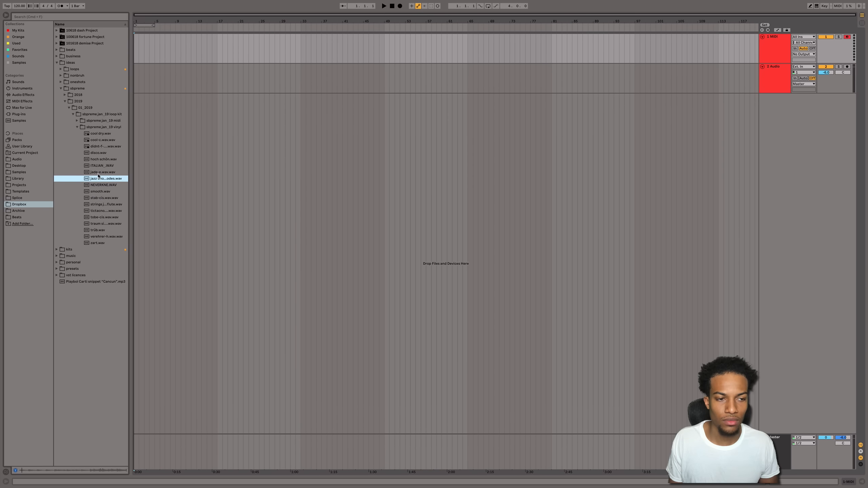
left_click_drag(98, 179, 135, 54)
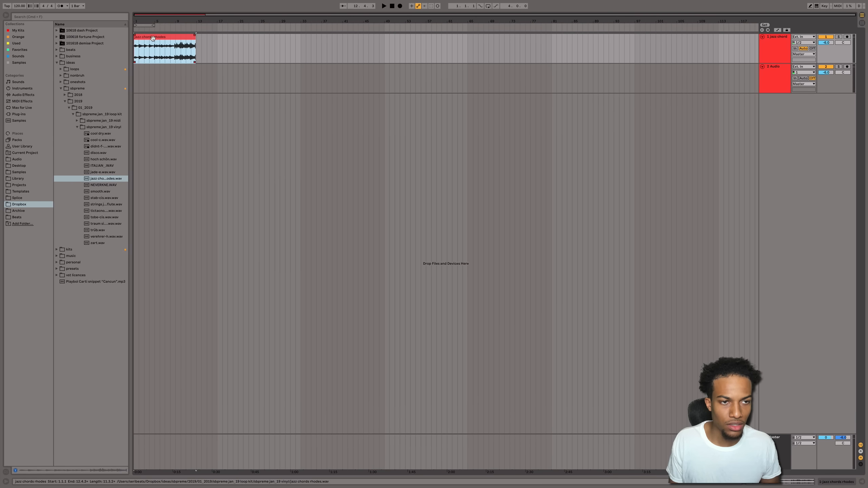
left_click_drag(156, 21, 191, 53)
left_click(78, 127)
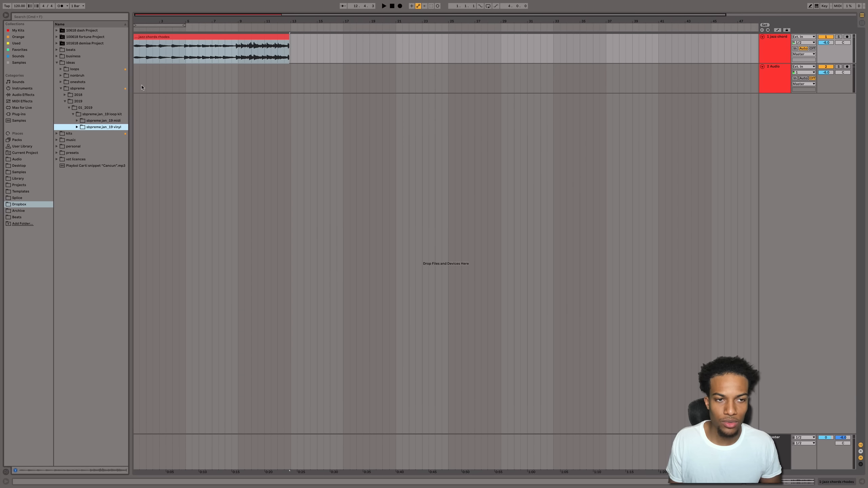
left_click(285, 42)
left_click_drag(244, 19, 286, 20)
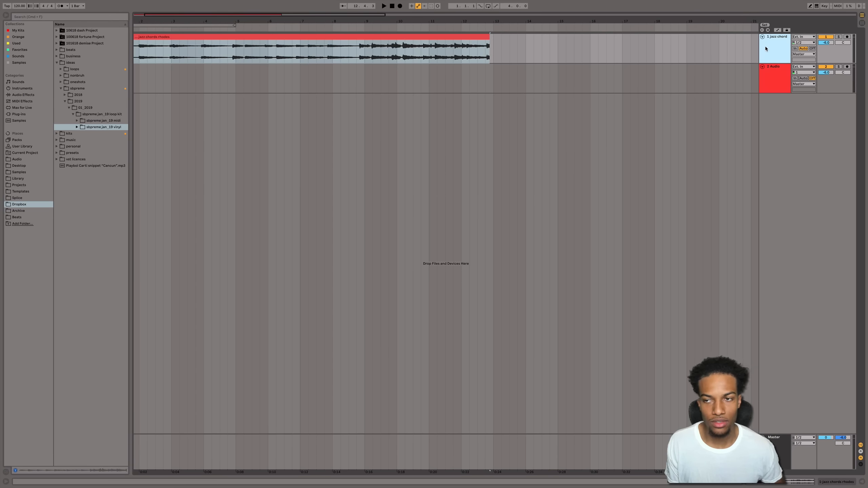
key("super+t")
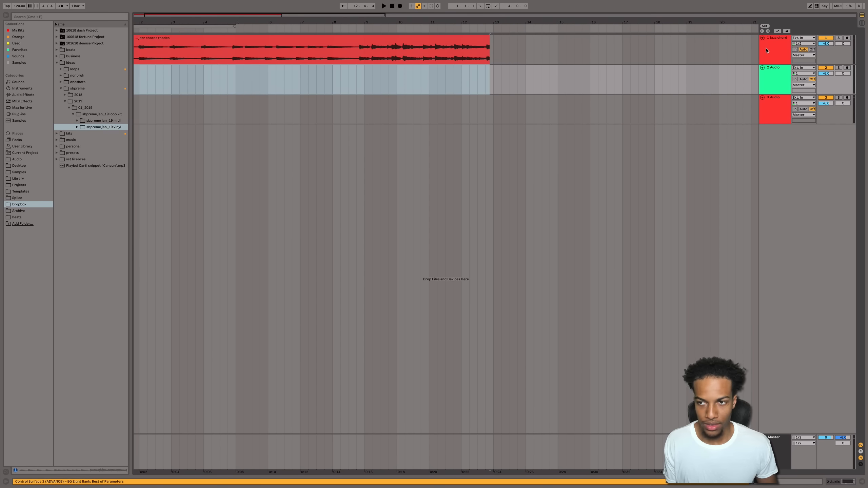
key("super+z")
key("super+t")
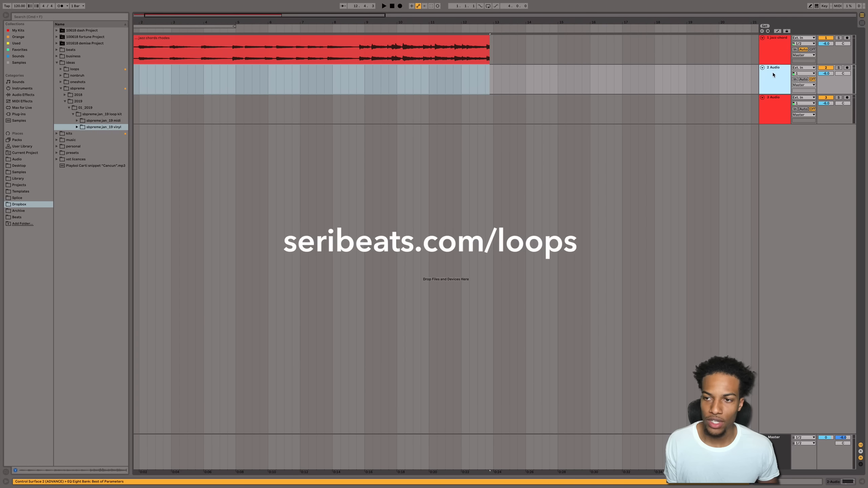
key("Delete")
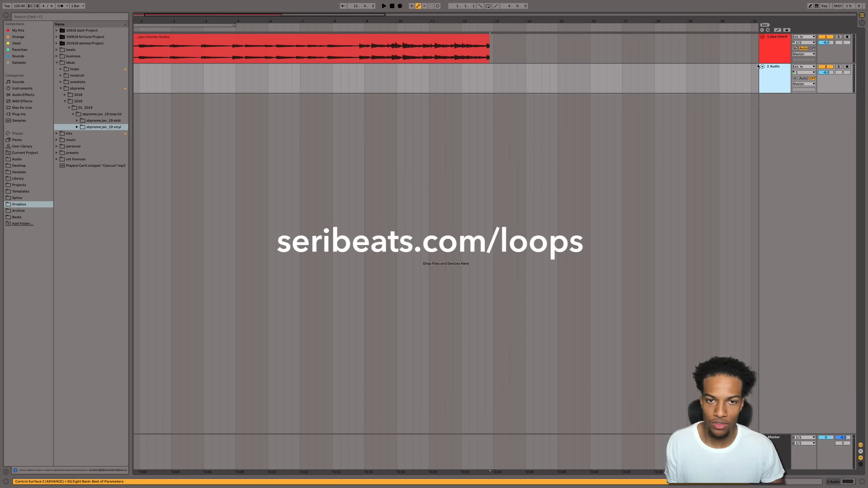
With the grid off, select the middle of the jazz chords rhodes clip from about 4.4.2 to 8.4.2 and loop its playback.
key("minus")
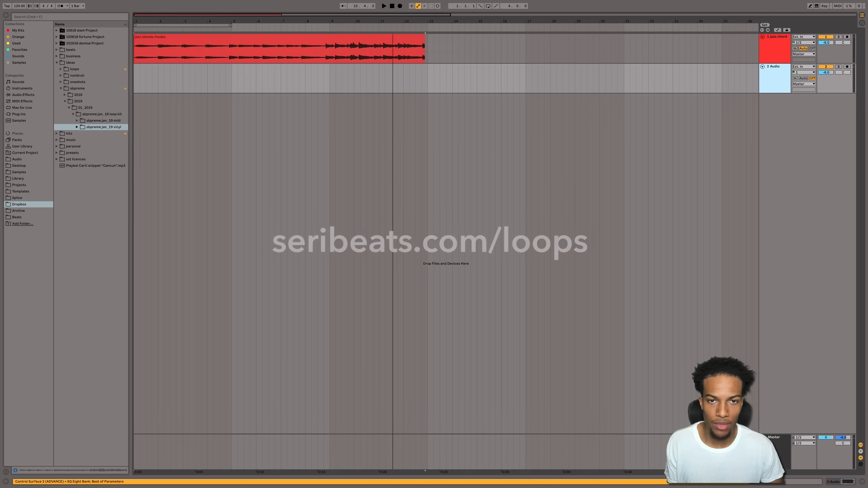
double_click(417, 40)
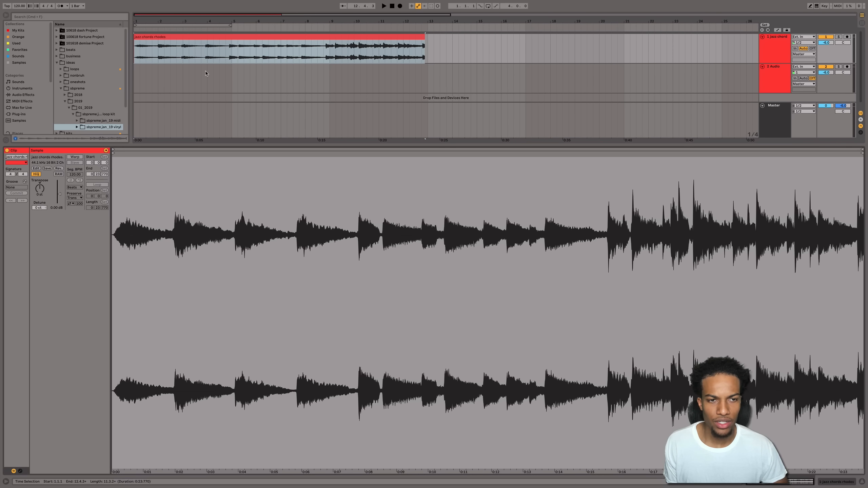
left_click(227, 54)
left_click(228, 54)
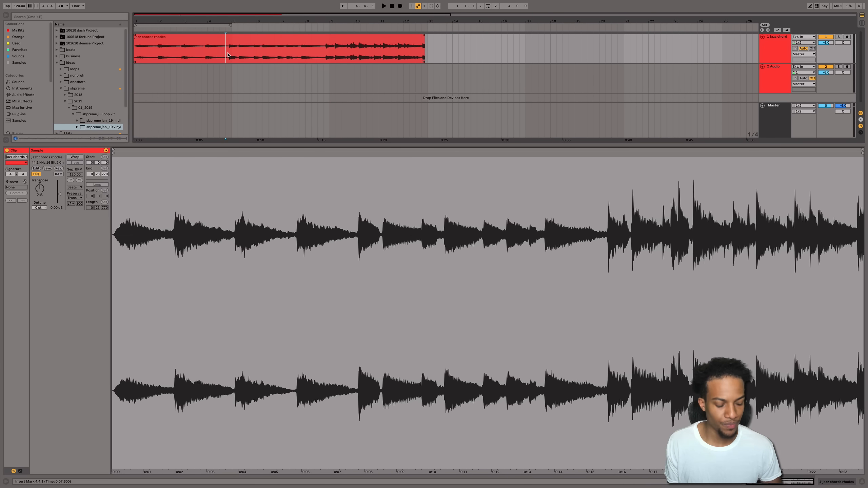
left_click(228, 54)
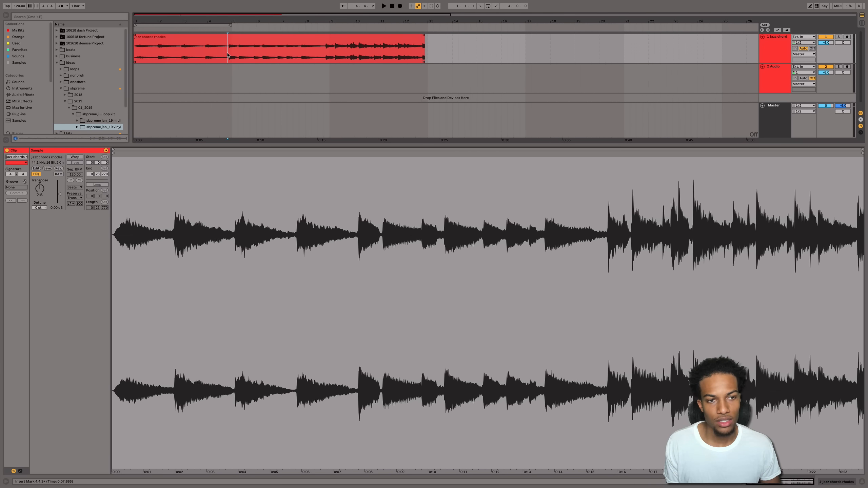
left_click(229, 54)
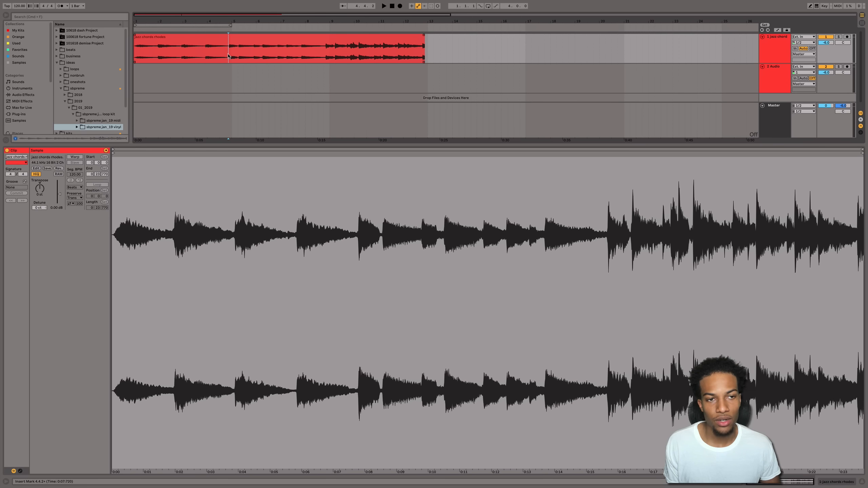
left_click_drag(229, 56, 325, 58)
key("space")
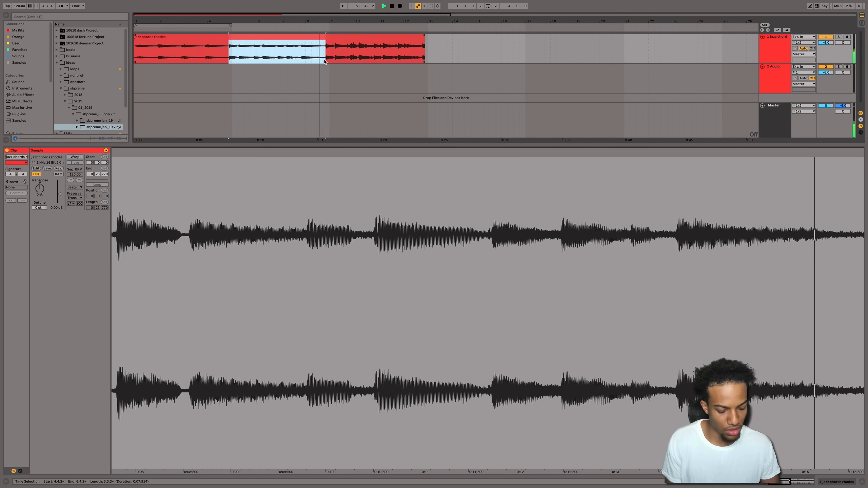
key("super+l")
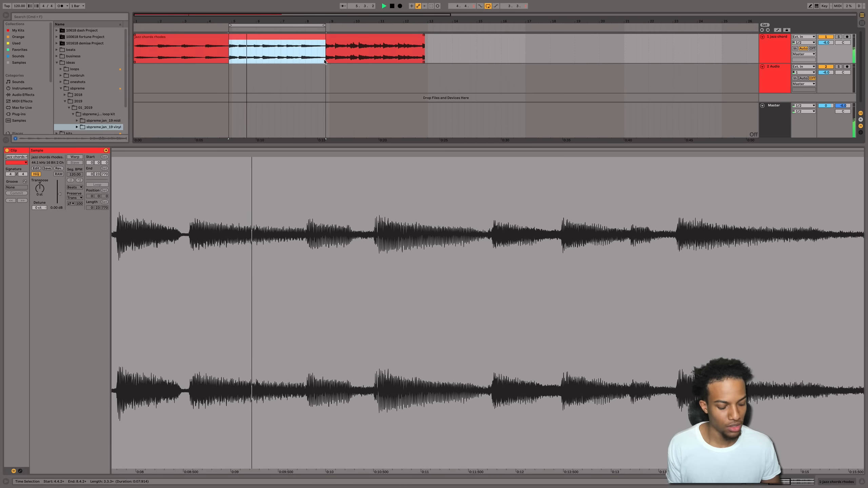
Split the clip at the selection's edges and delete the sections before and after it.
key("super+e")
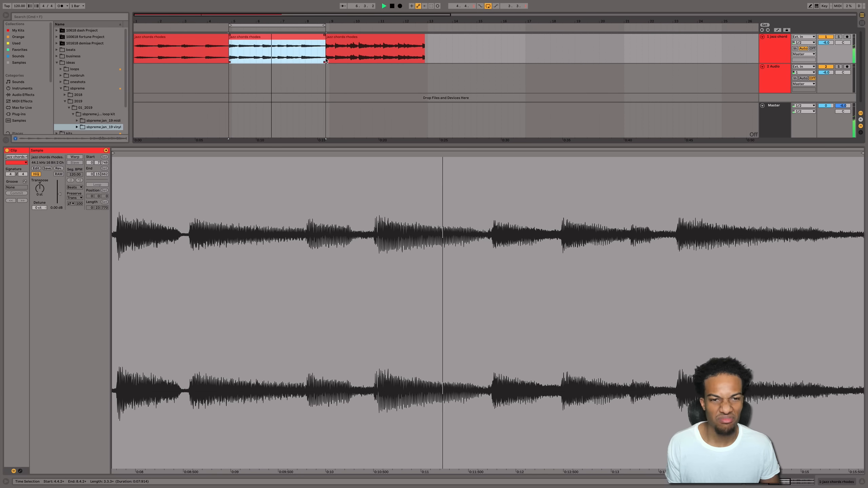
left_click(350, 41)
key("Delete")
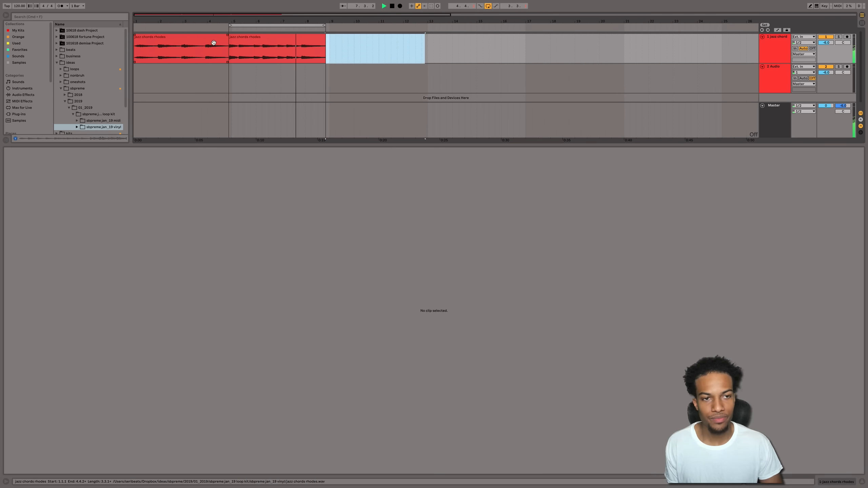
left_click(213, 39)
key("Delete")
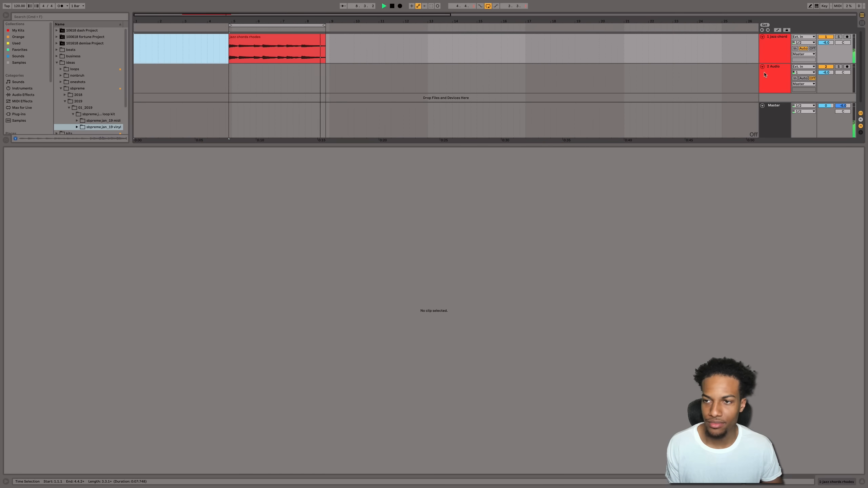
Move the remaining jazz chords rhodes section to bar 1 of its track.
key("super+alt+l")
mouse_move(272, 37)
left_mouse_down()
mouse_move(171, 43)
mouse_move(193, 13)
left_mouse_up()
left_click(262, 58)
double_click(187, 37)
left_click(212, 56)
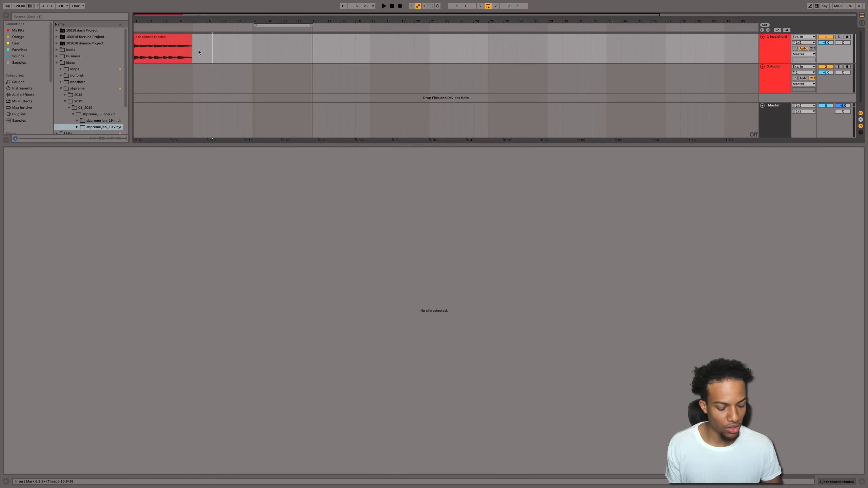
Enable Warp for the trimmed jazz chords rhodes clip.
left_click(184, 43)
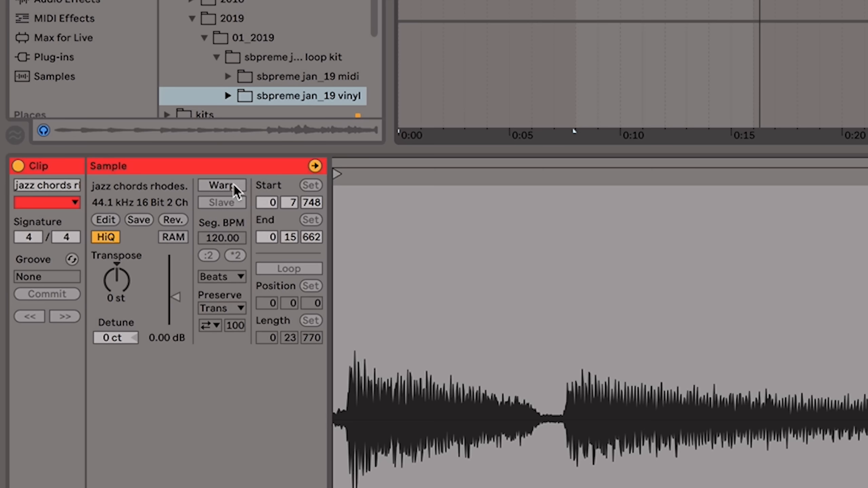
left_click(235, 186)
left_click(198, 66)
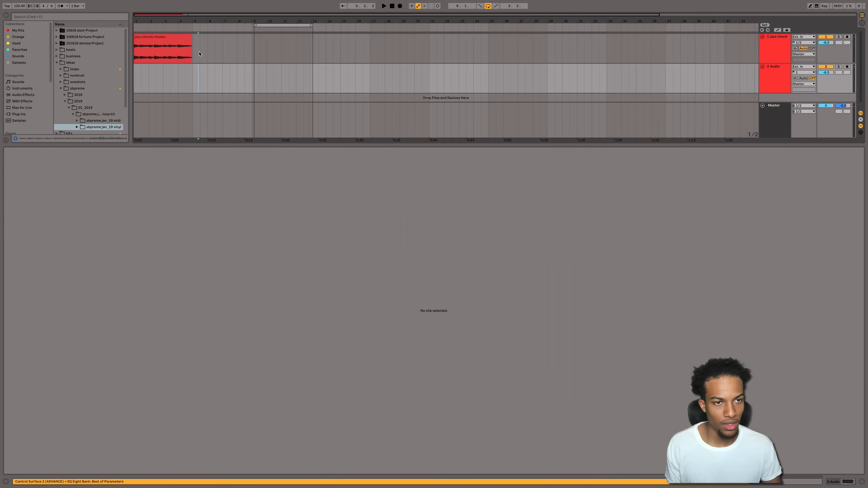
left_click(199, 53)
left_click(187, 43)
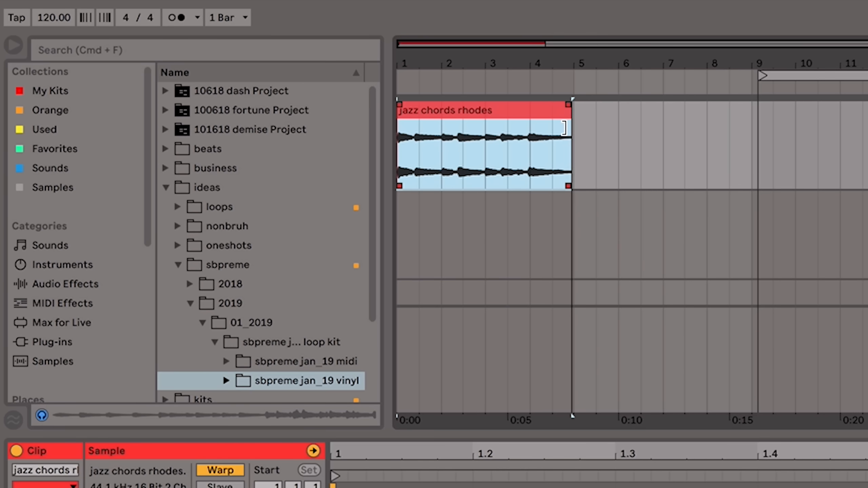
Stretch the end of the warped jazz chords rhodes clip to bar 5 for a length of exactly four bars.
left_click_drag(564, 127, 575, 128)
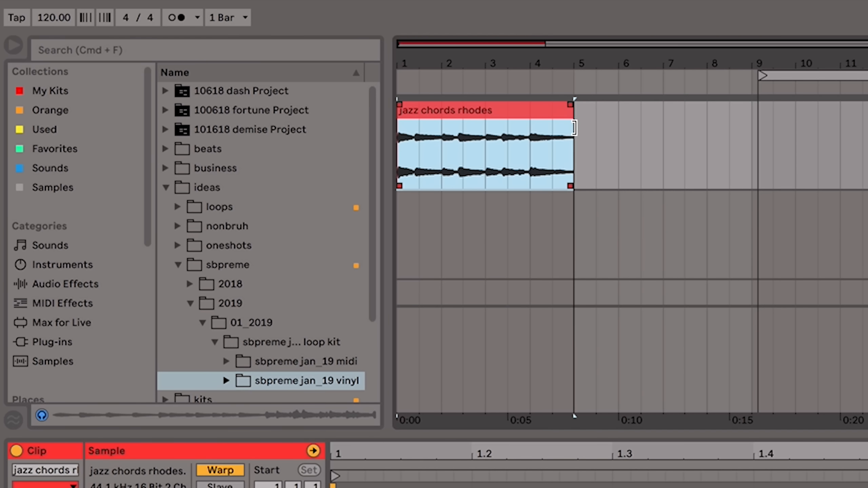
left_click_drag(499, 63, 606, 61)
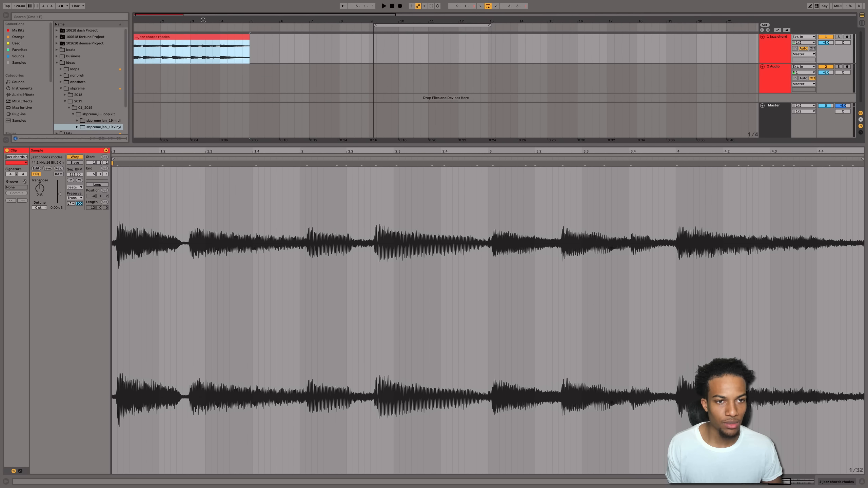
left_click(244, 57)
left_click_drag(248, 57, 97, 38)
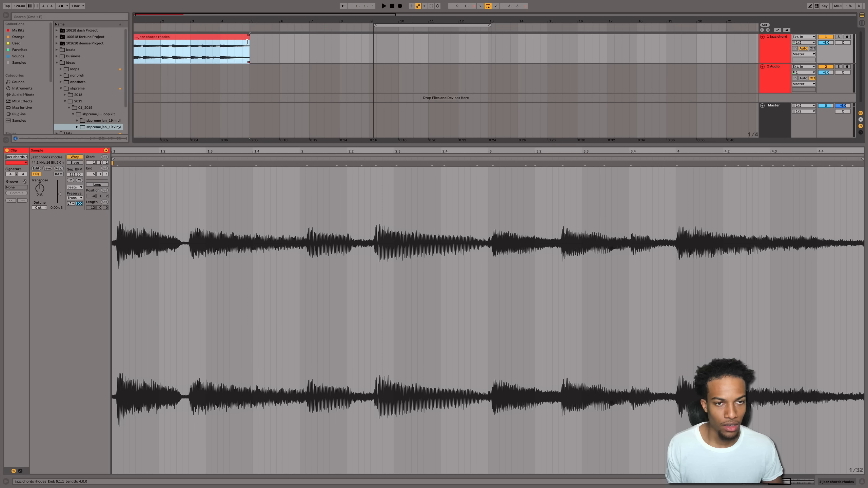
left_click_drag(248, 42, 250, 137)
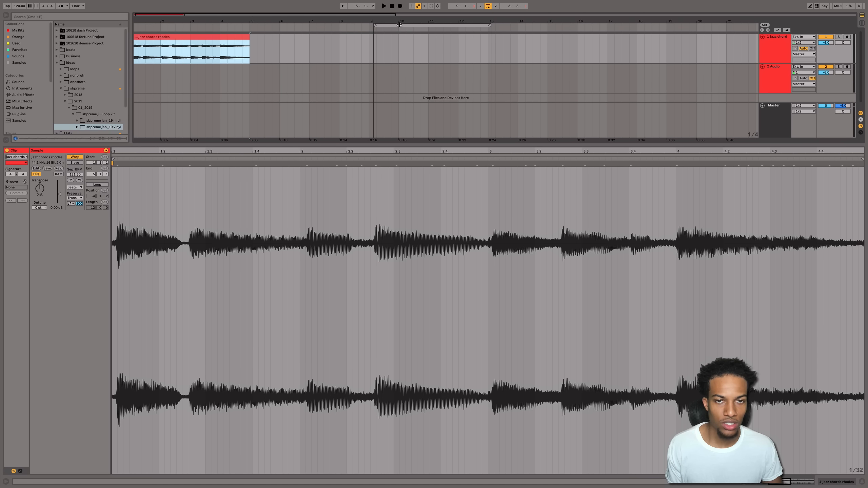
Move the arrangement loop to bar 1 and set its length to four bars, matching the clip.
left_click_drag(399, 25, 187, 21)
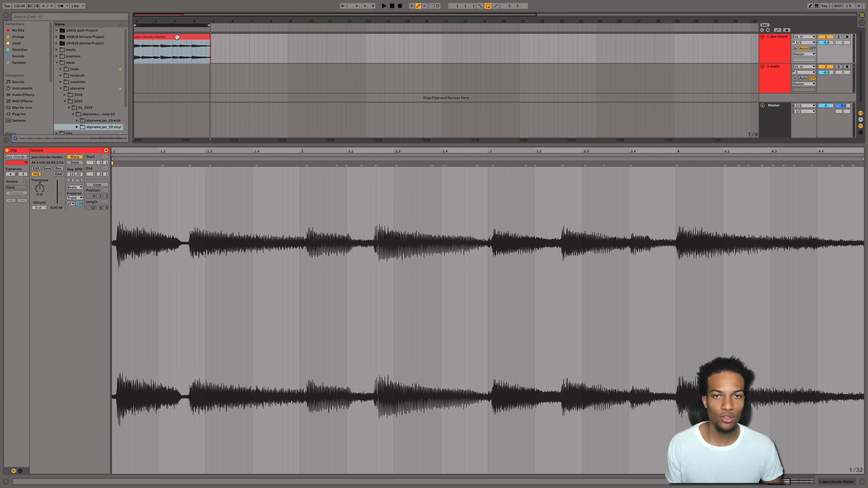
left_click(170, 48)
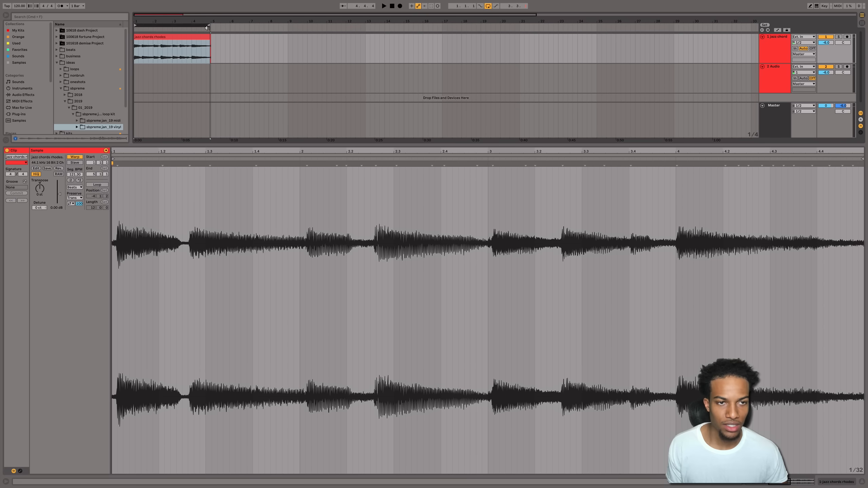
left_click_drag(209, 26, 213, 27)
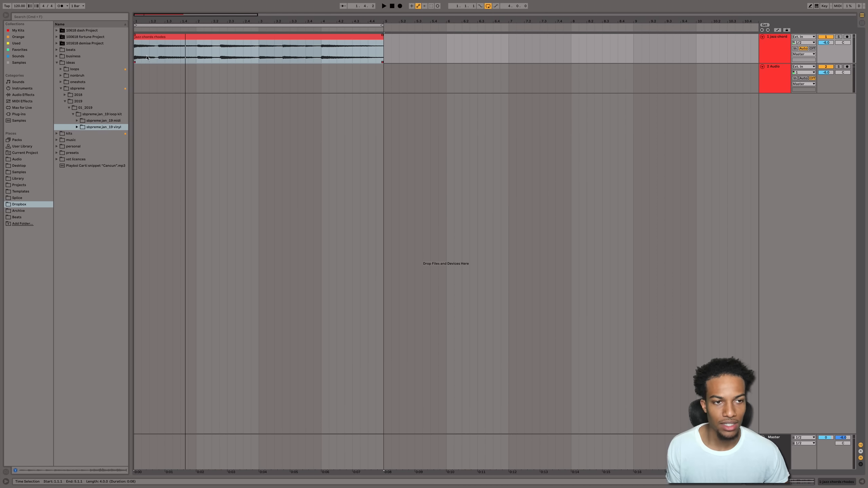
Play back the looped clip and check its first chord hits against the grid.
key("space")
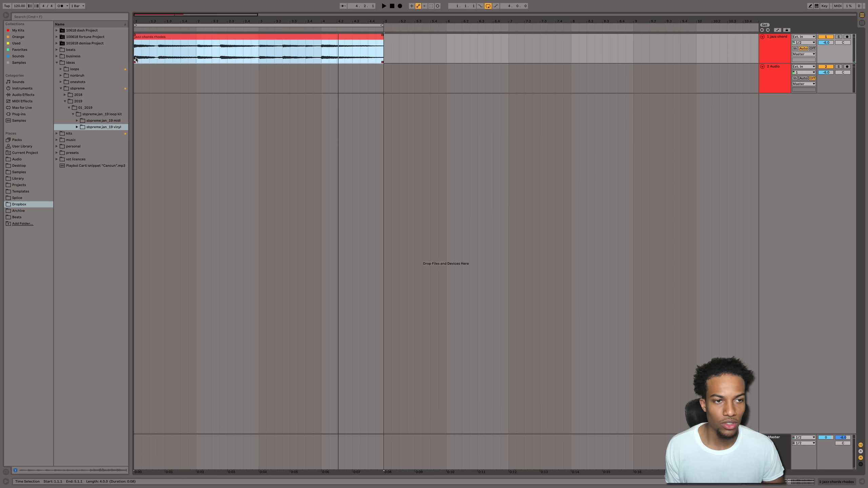
left_click(158, 57)
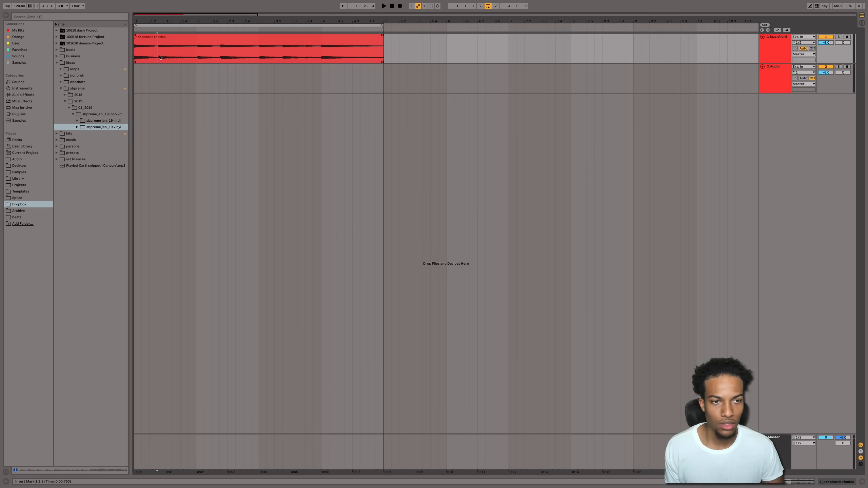
left_click(204, 56)
left_click(224, 56)
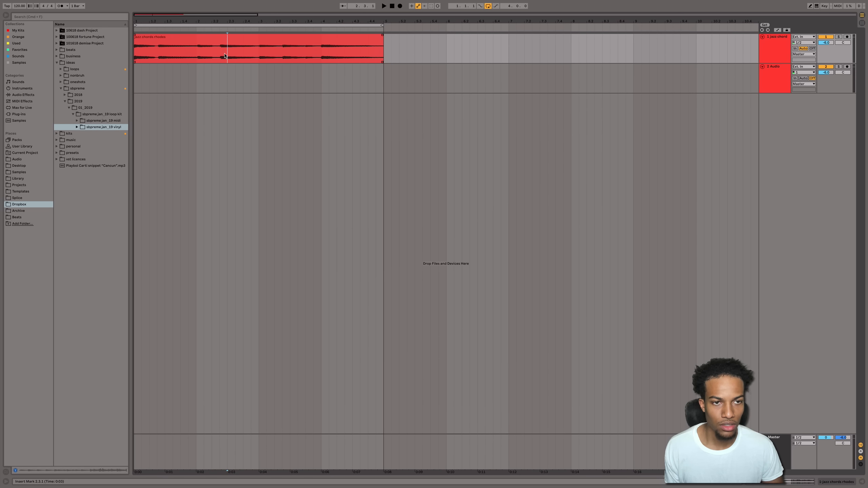
left_click(761, 59)
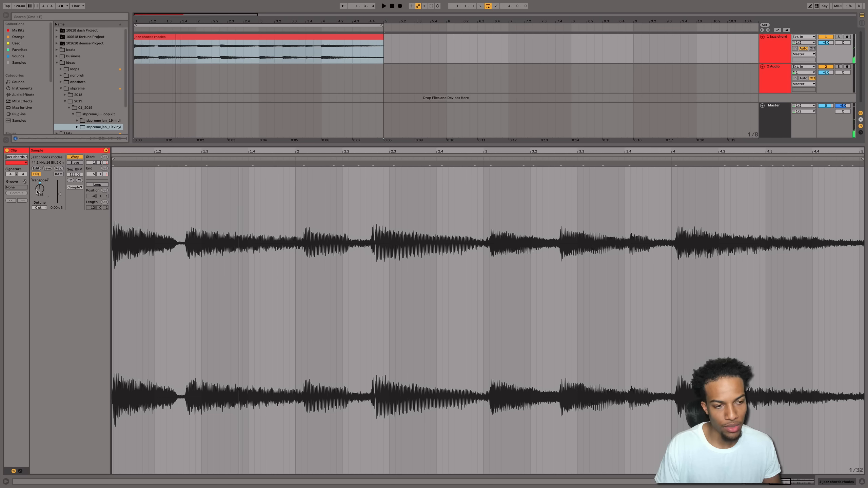
Play back the four-bar jazz chords loop and insert a new MIDI track below it.
key("space")
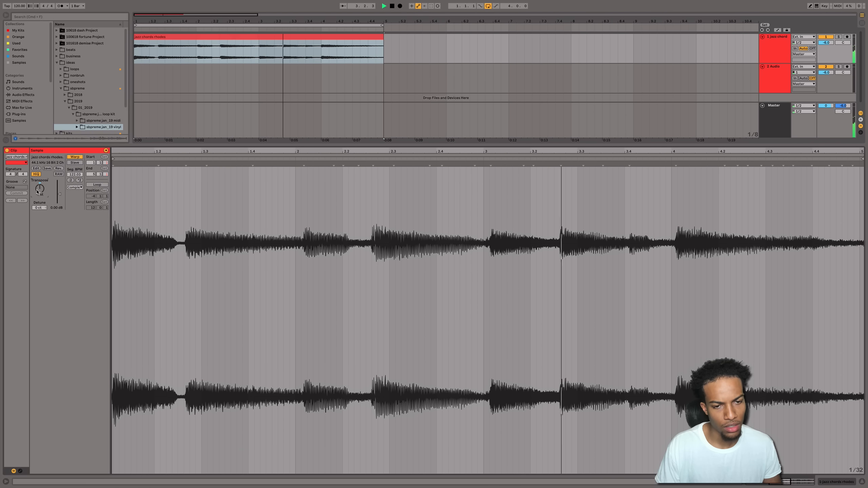
left_click(773, 53)
key("space")
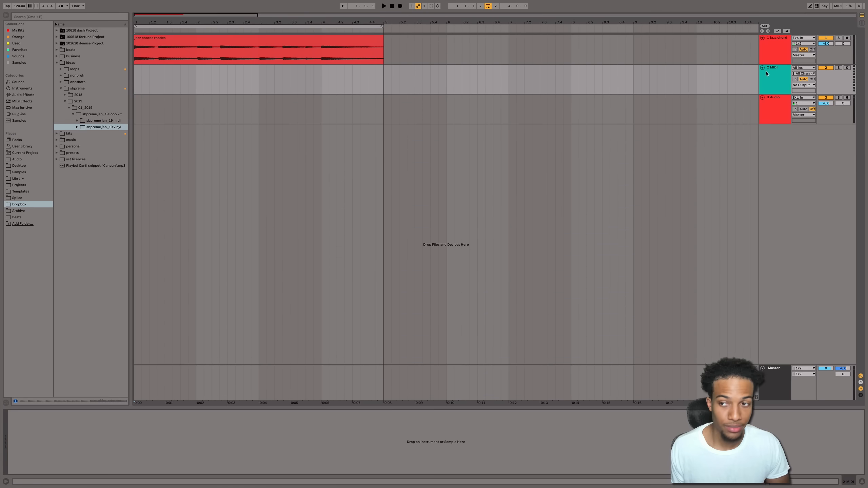
Load an empty Drum Rack on the new MIDI track and open the Part 1 [Boom] kick folder, auditioning its first 808s.
left_click(60, 57)
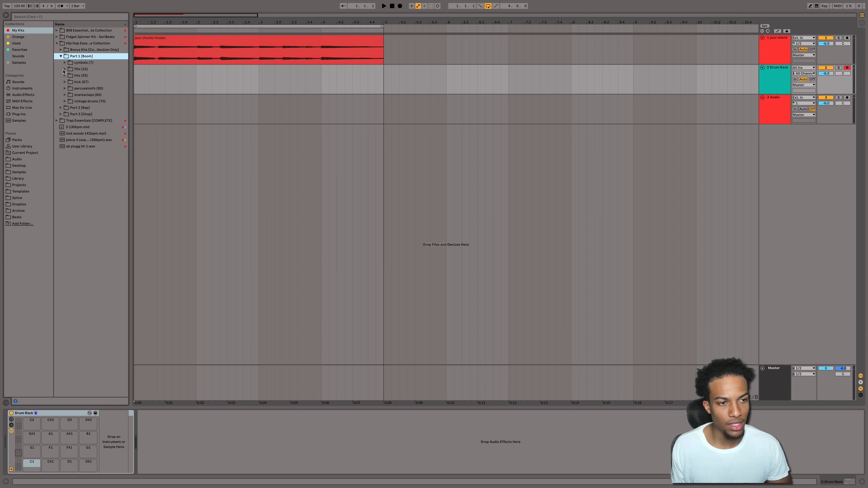
left_click(65, 82)
left_click(76, 89)
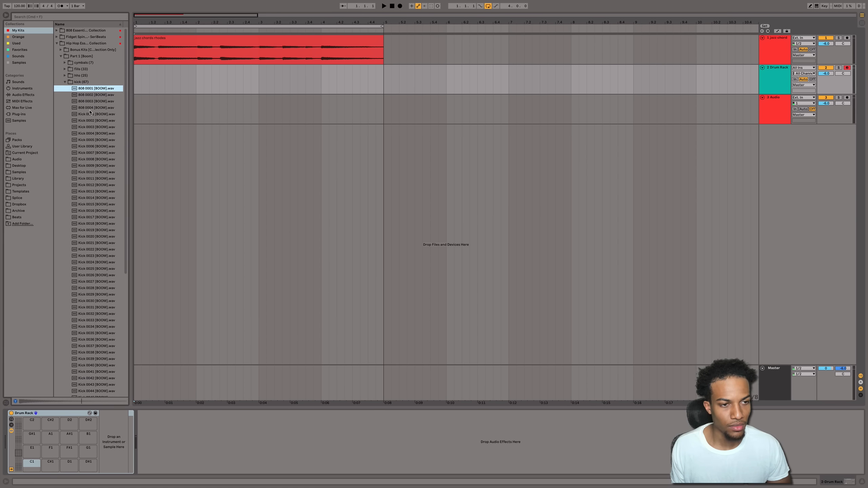
left_click(88, 94)
left_click(87, 90)
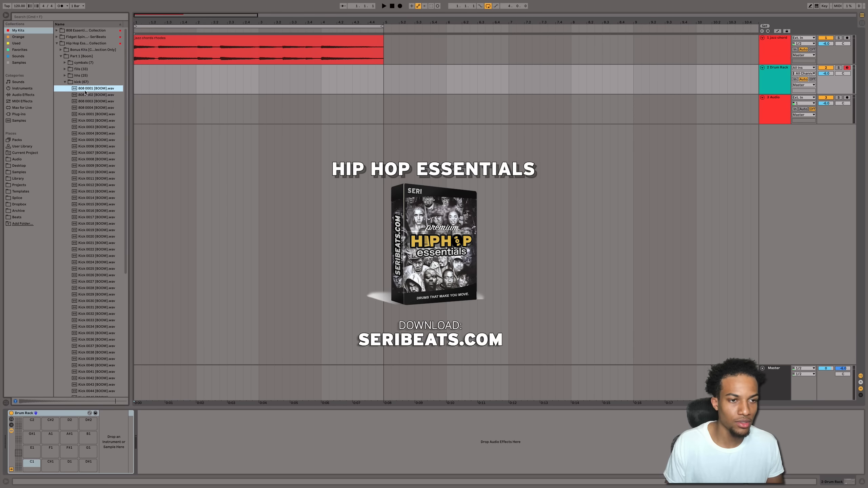
key("space")
key("space")
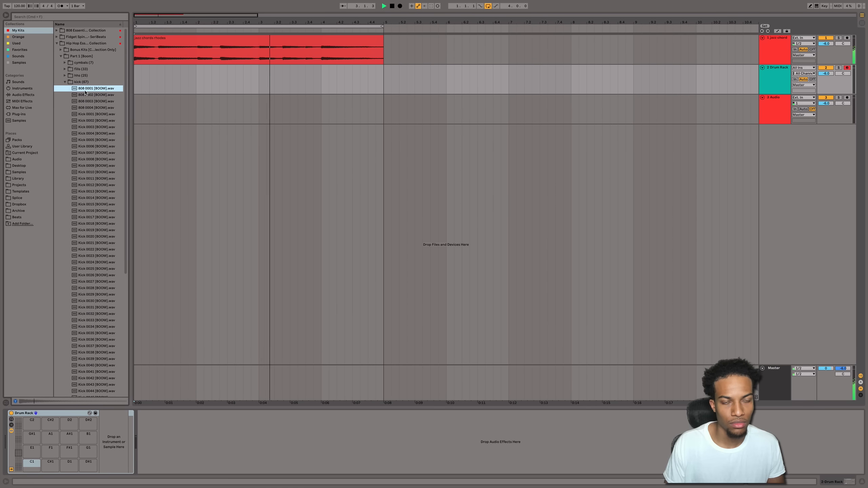
Audition several kicks and 808s and place 808 0003 [BOOM] on the Drum Rack's C1 pad.
left_click(84, 114)
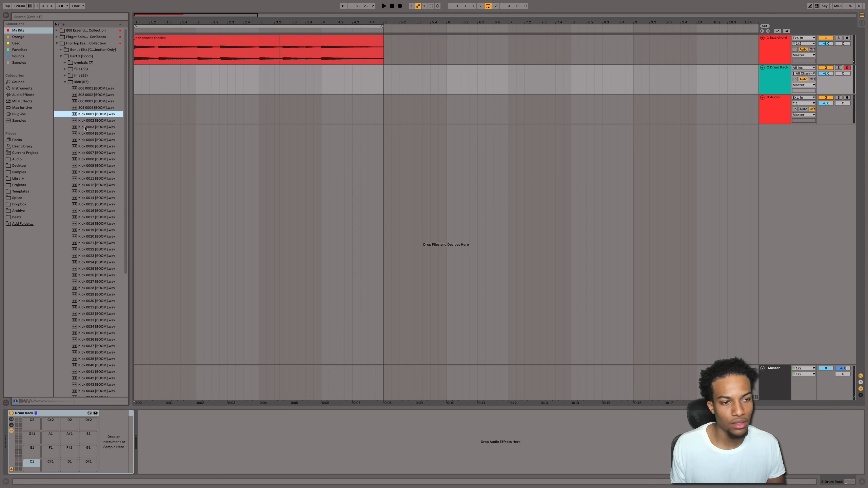
left_click(89, 139)
left_click(91, 146)
left_click(95, 159)
left_click(93, 95)
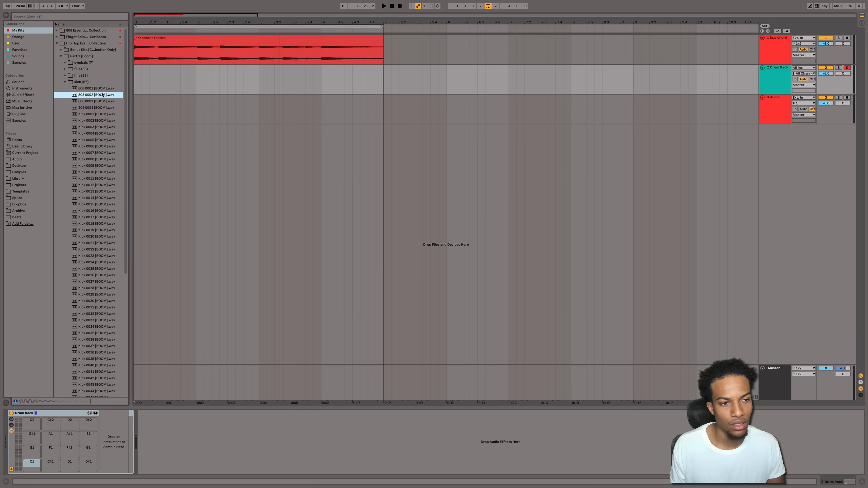
left_click(92, 88)
left_click(92, 101)
left_click(92, 204)
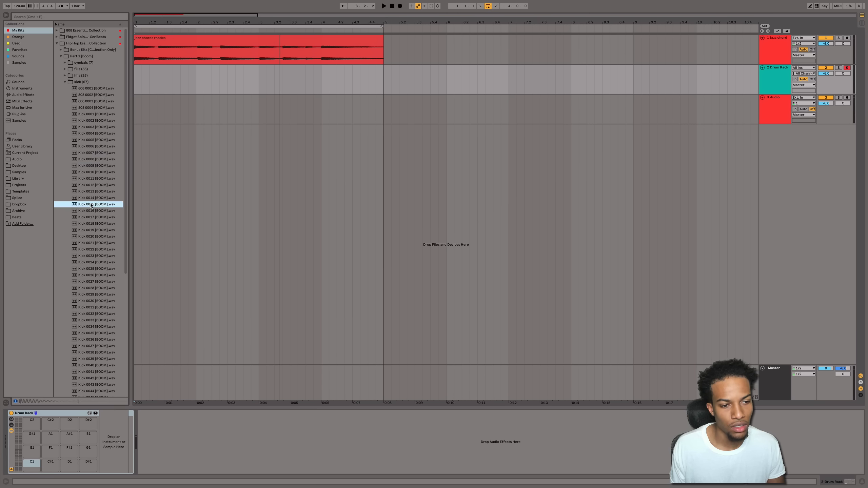
left_click(98, 108)
left_click(98, 102)
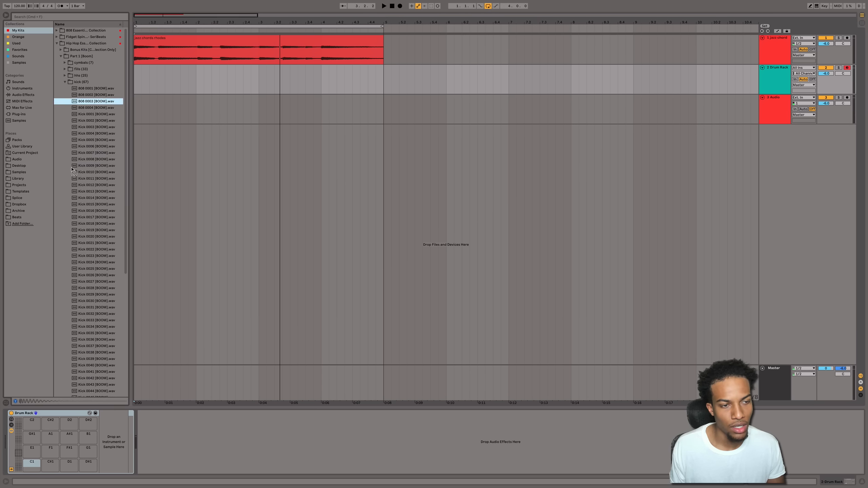
left_click_drag(34, 442, 32, 466)
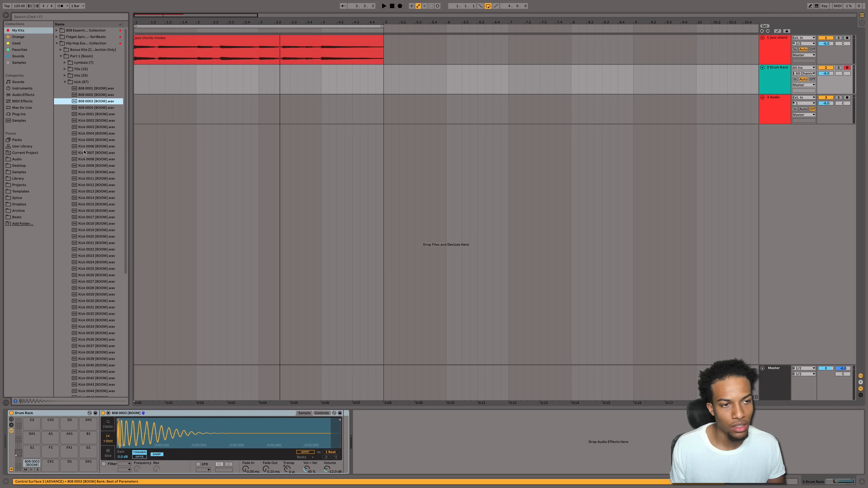
Place the first snare from the snares/claps folder, Snare 0001 Authenticity, on the Drum Rack's C#1 pad.
left_click(64, 82)
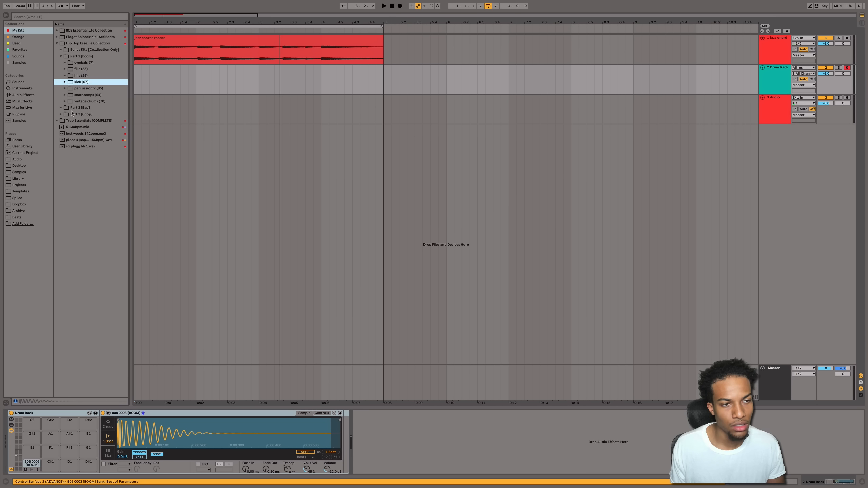
left_click(65, 95)
key("Down")
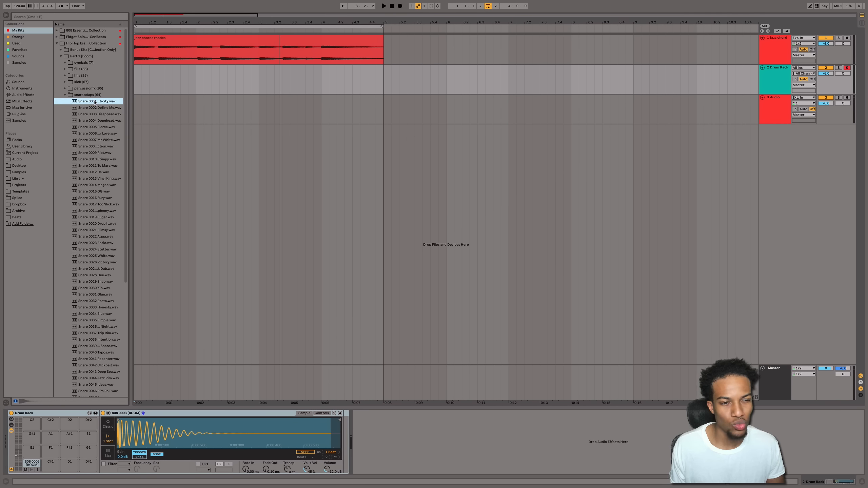
left_click_drag(89, 105, 52, 393)
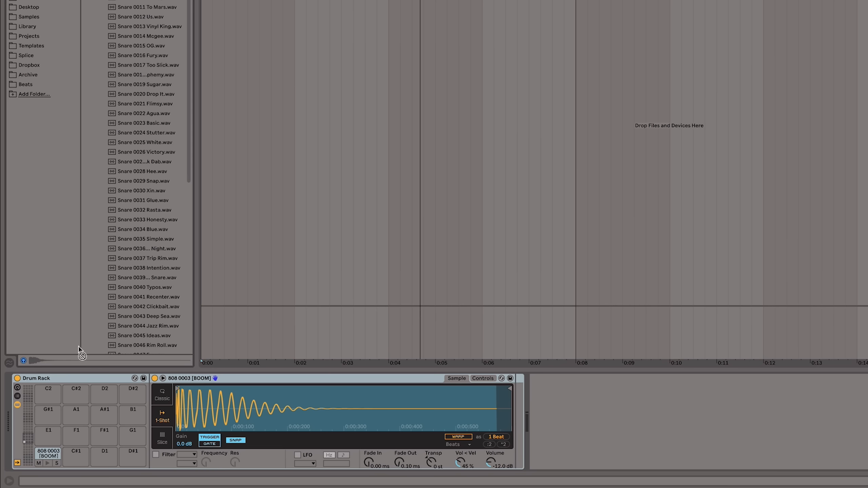
left_click_drag(75, 451, 77, 457)
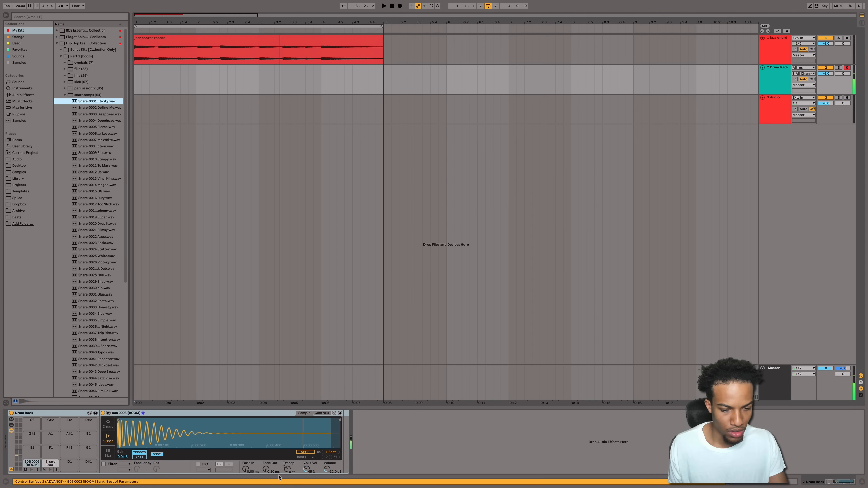
Raise the 808 0003 [BOOM] sample's volume and record a four-bar kick and snare pattern on the Drum Rack track.
left_click_drag(327, 470, 328, 468)
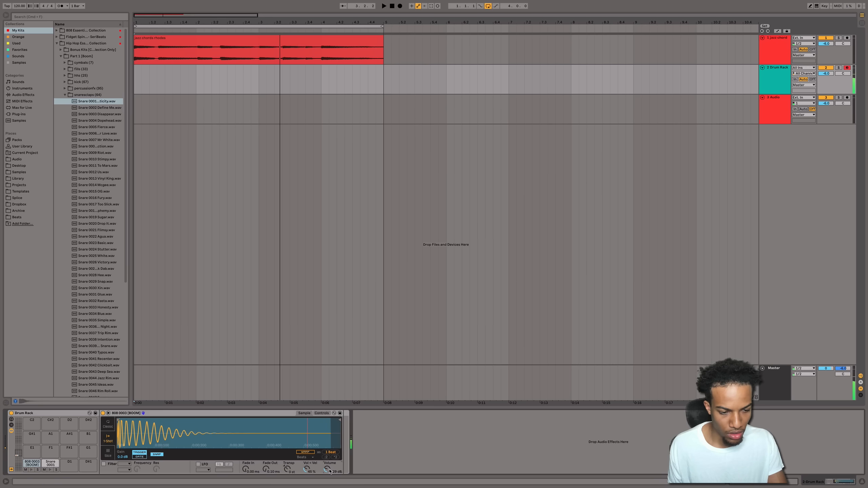
key("F9")
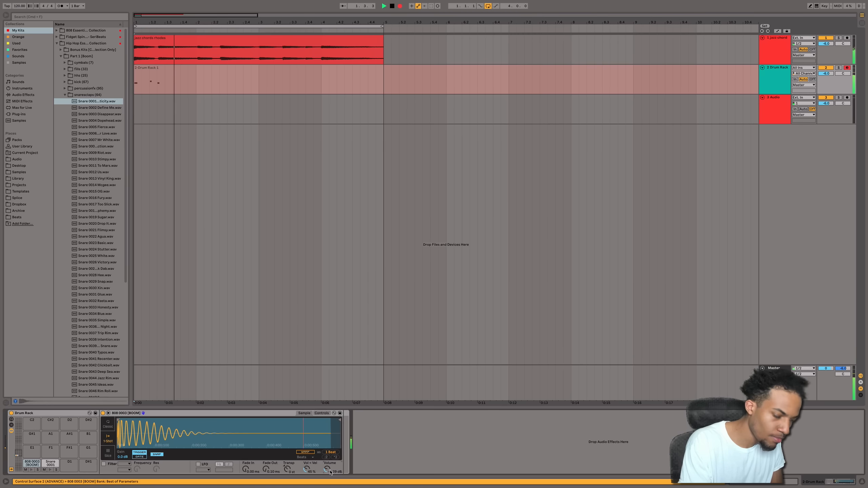
key("space")
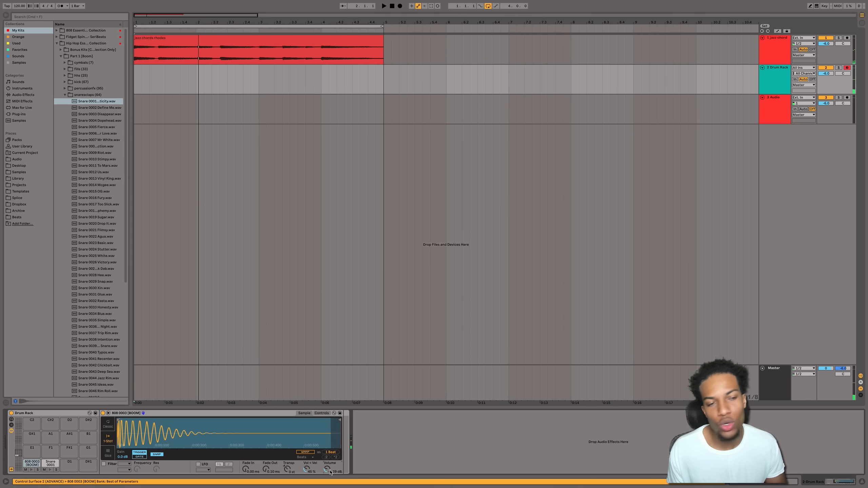
key("F9")
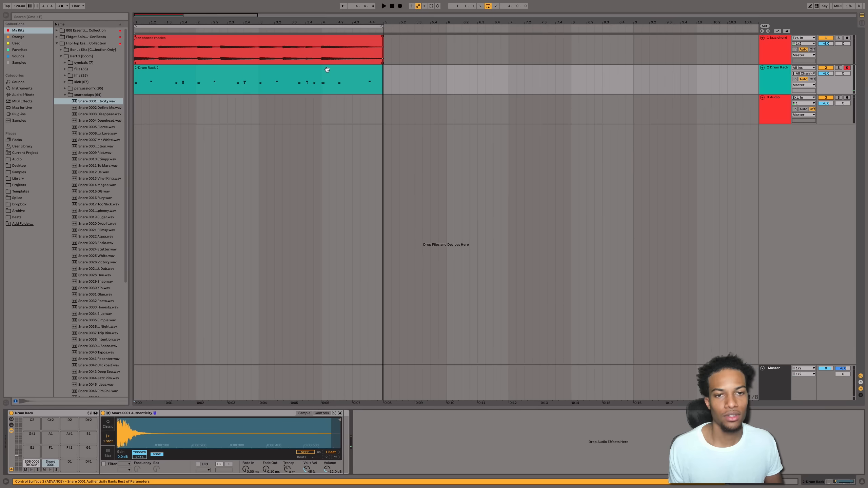
Change the 808 note near beat 4.2 of the recorded drum clip to a snare and play back the pattern.
double_click(327, 70)
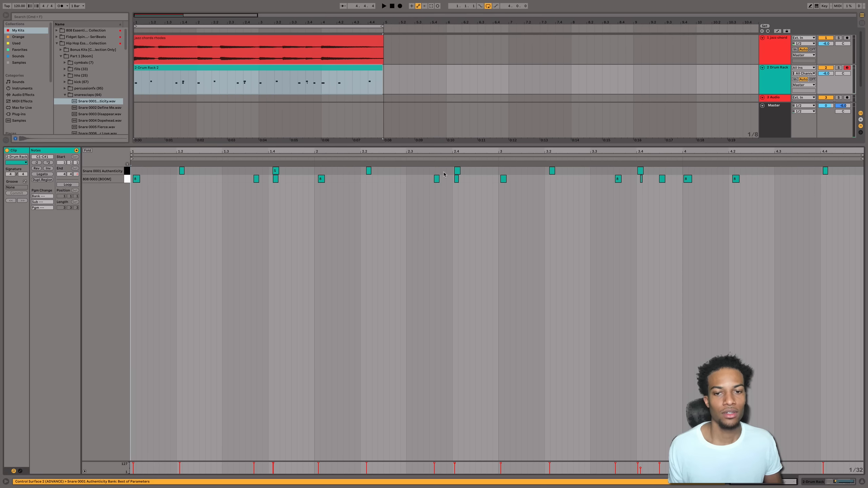
left_click(736, 179)
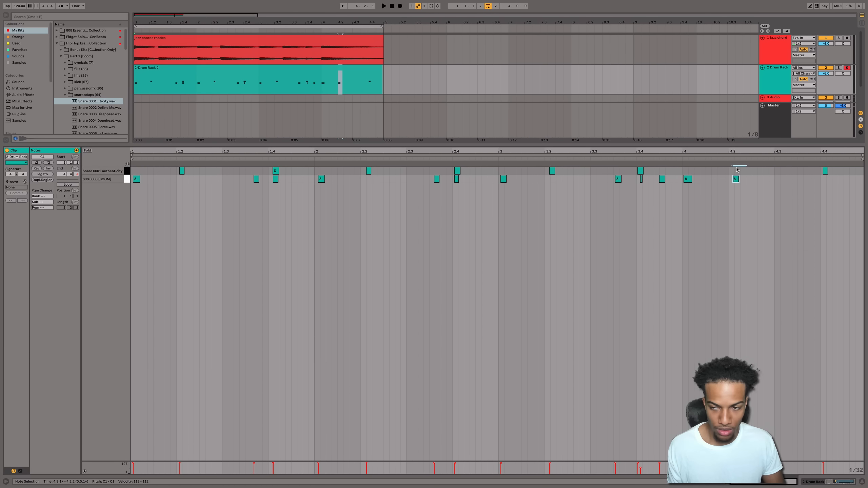
left_click(717, 203)
key("space")
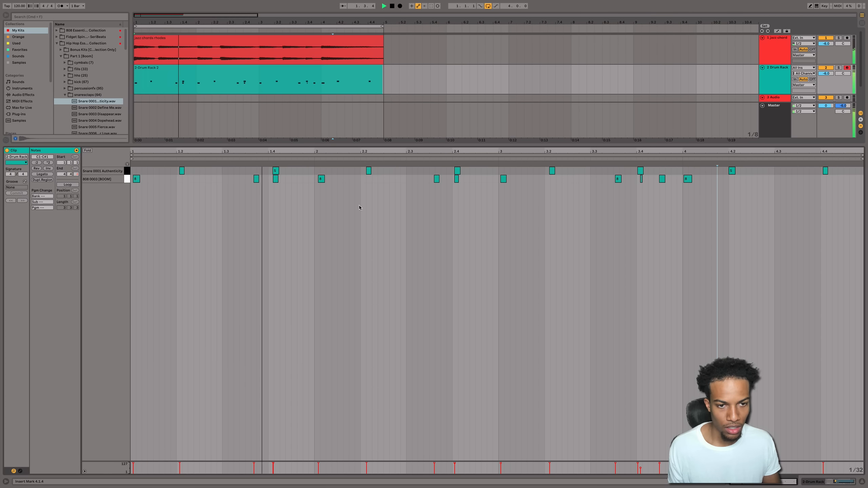
key("space")
key("space")
key("space")
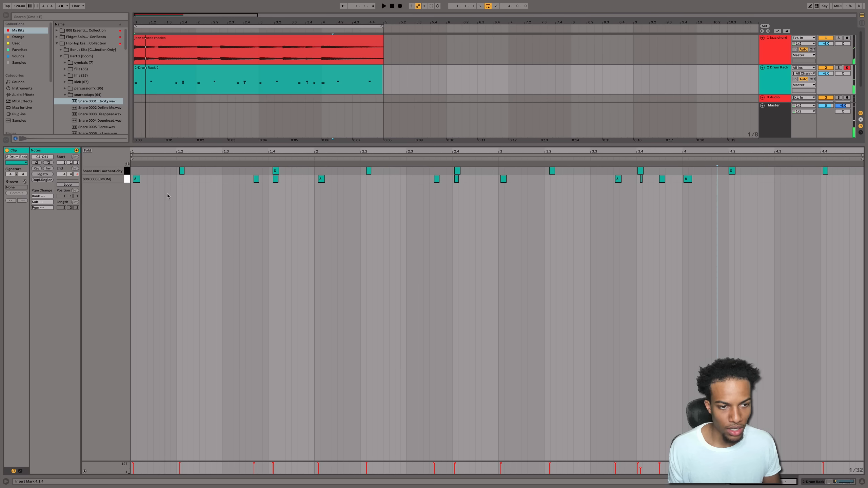
Shift and quantize all drum notes onto the grid from bar 1, and lengthen the short 808 note near beat 3.4.
key("super+a")
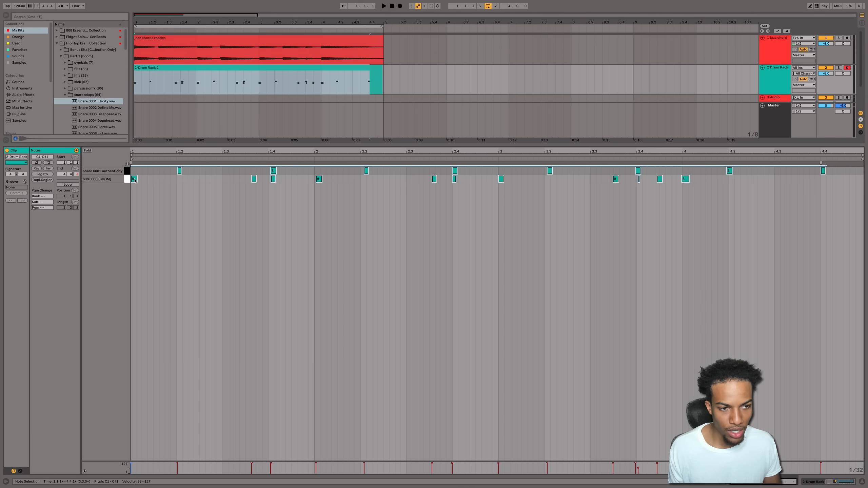
key("super+u")
left_click(642, 179)
key("space")
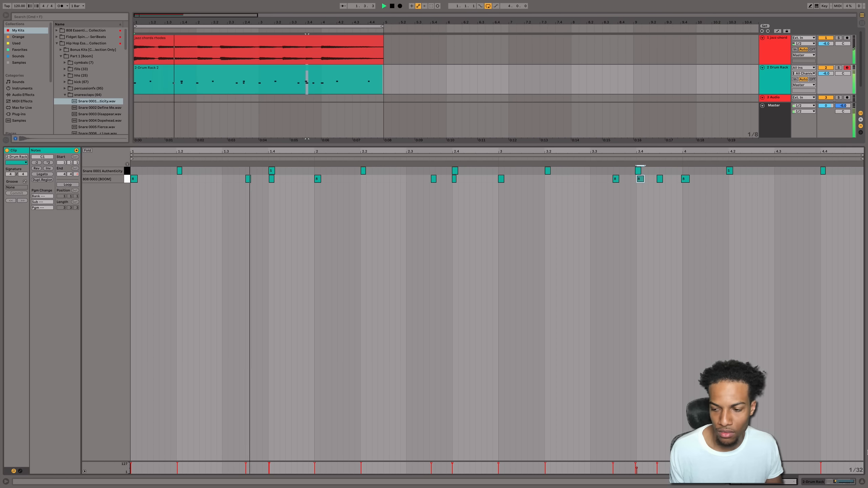
key("super+alt+l")
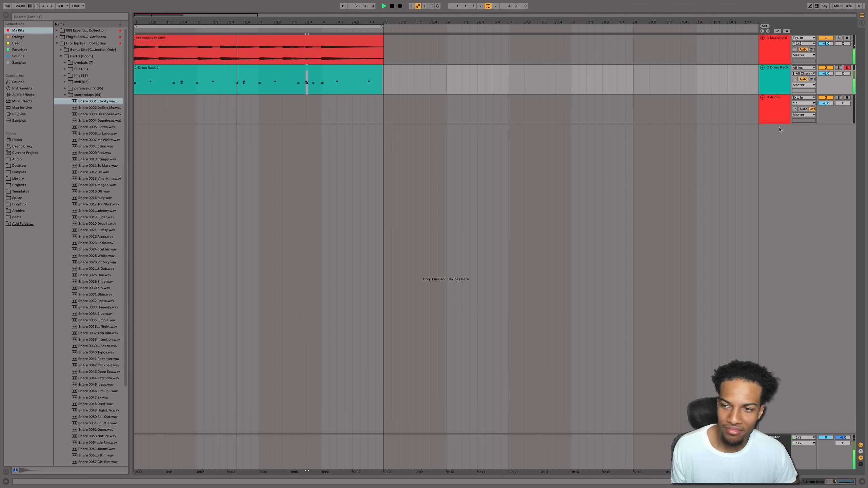
Insert another empty MIDI track directly below the Drum Rack track.
left_click(772, 88)
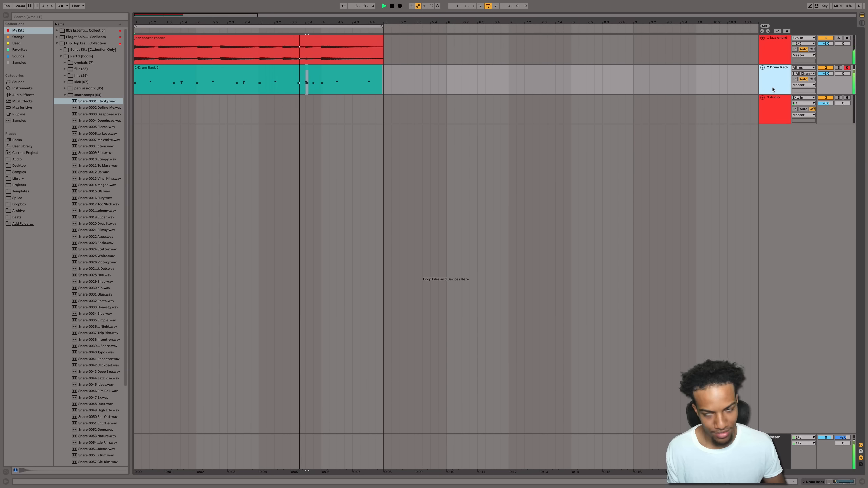
key("super+shift+t")
double_click(484, 247)
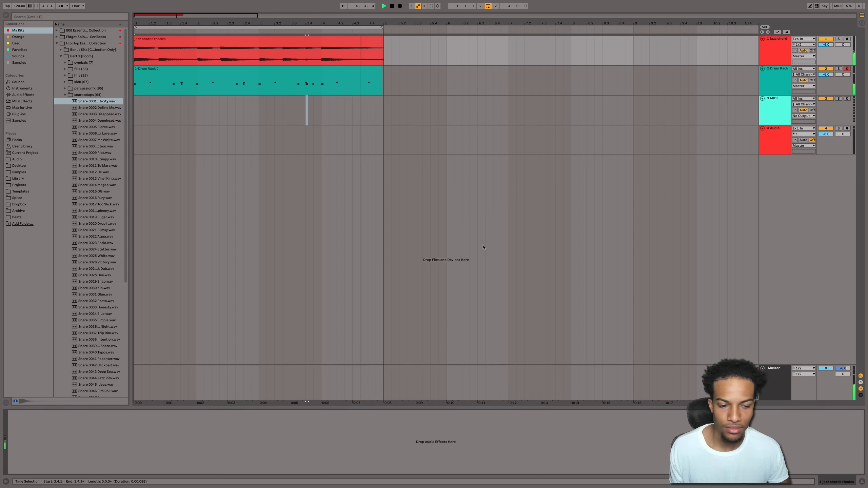
Add EQ Eight to the jazz chords track and enable its band 8 high cut at about 147 Hz.
key("space")
left_click(26, 95)
double_click(73, 108)
left_click(142, 470)
left_click_drag(147, 439, 70, 444)
key("space")
Duplicate the jazz chords track with its EQ, and name the original sample chords and the copy sample bass.
left_click(776, 49)
key("super+d")
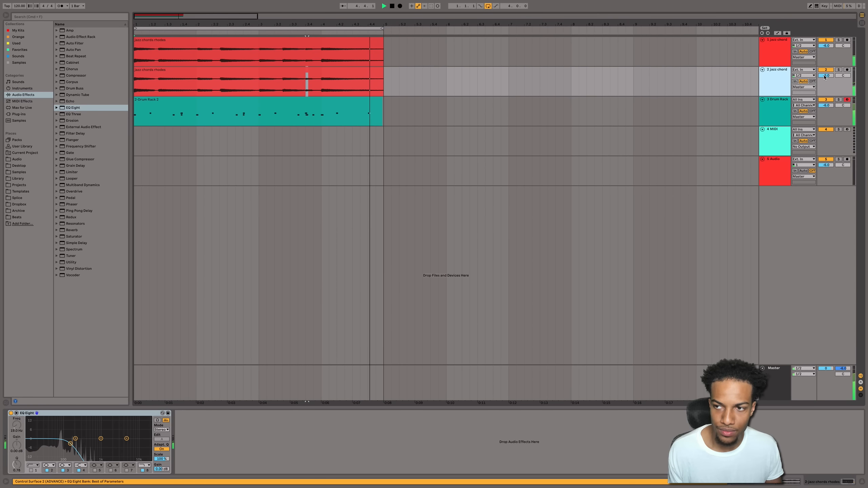
left_click(777, 50)
key("space")
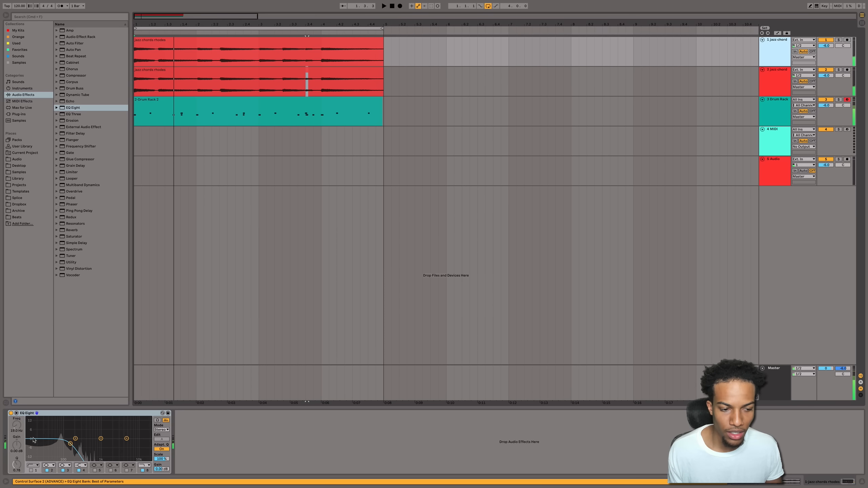
Replace the high cut in the sample chords track's EQ Eight with a band 1 low cut at about 270 Hz.
left_click(36, 467)
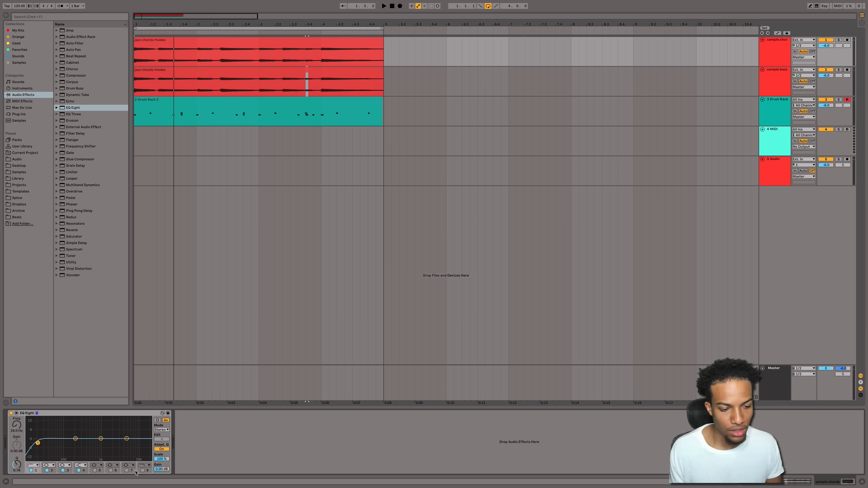
key("space")
left_click_drag(15, 432, 14, 426)
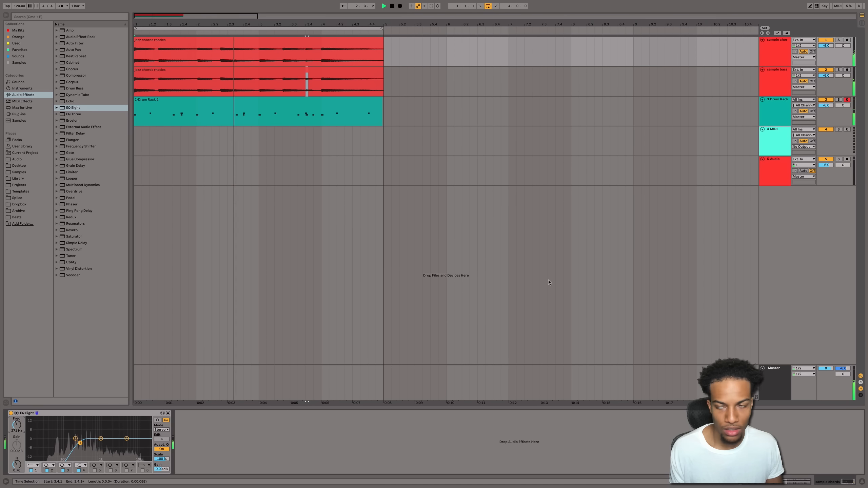
Mute the sample chords track and raise the sample bass track's volume.
left_click(826, 40)
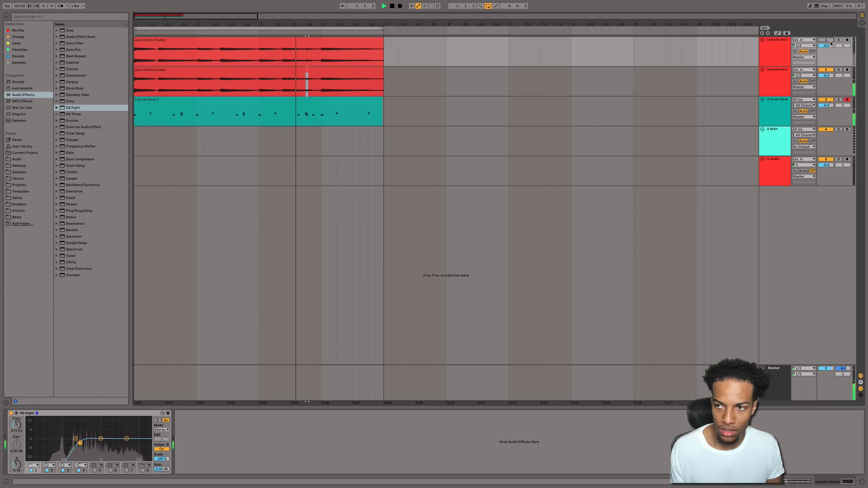
left_click_drag(823, 78, 824, 64)
Switch band 8 in the sample bass track's EQ Eight to the steeper high-cut filter.
left_click(780, 77)
left_click(82, 413)
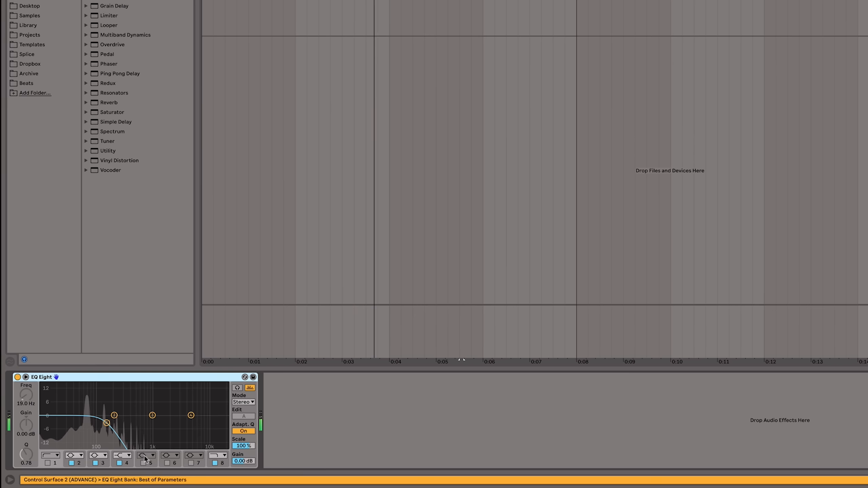
left_click(217, 454)
left_click(215, 448)
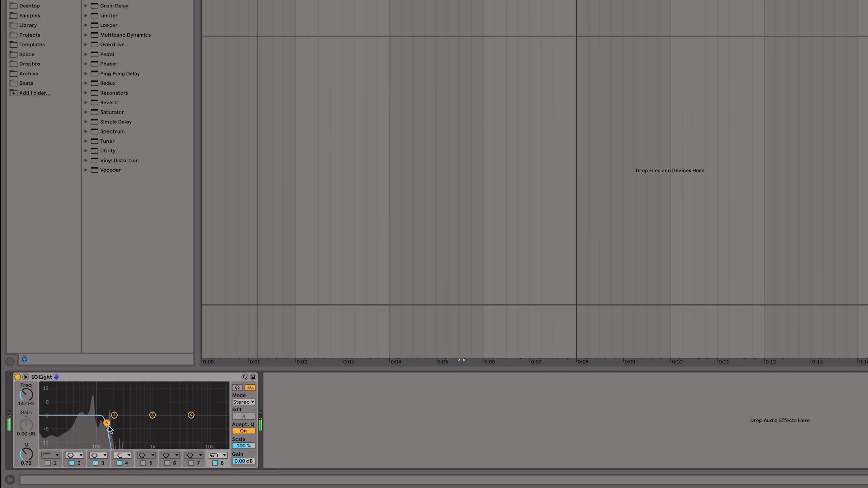
Add a Saturator after the EQ on the sample bass track, set it to Medium Curve and raise its drive.
left_click_drag(115, 113, 277, 321)
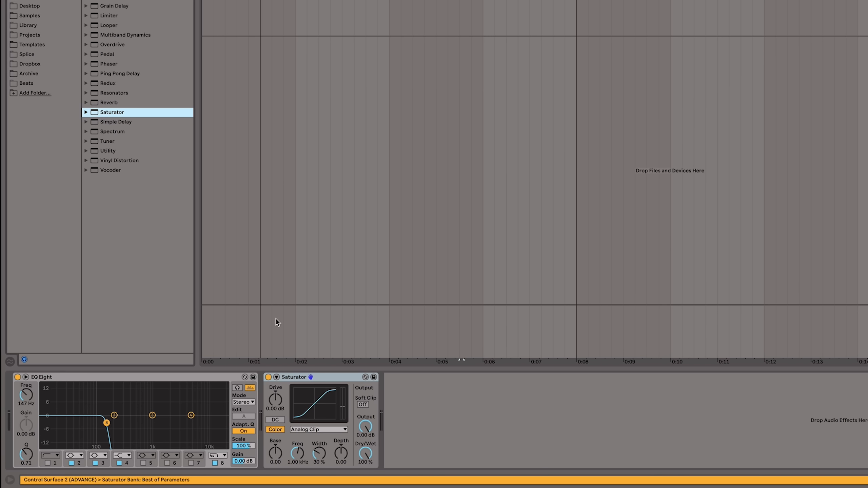
left_click(294, 430)
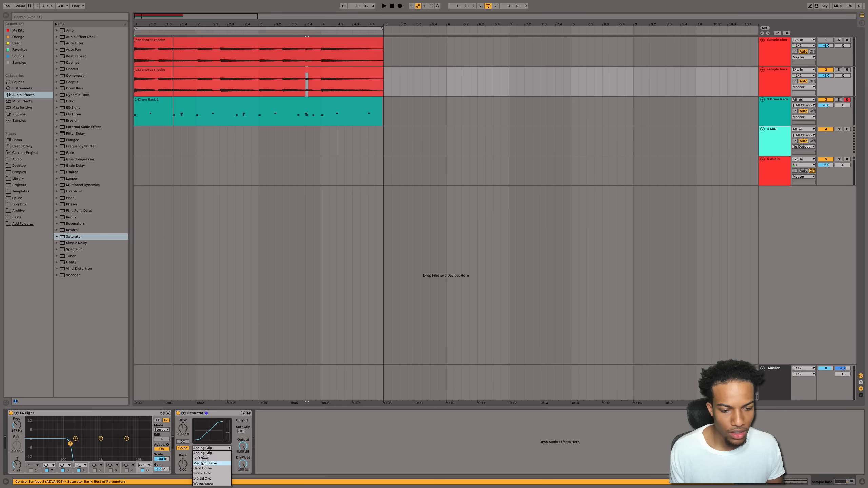
left_click(202, 463)
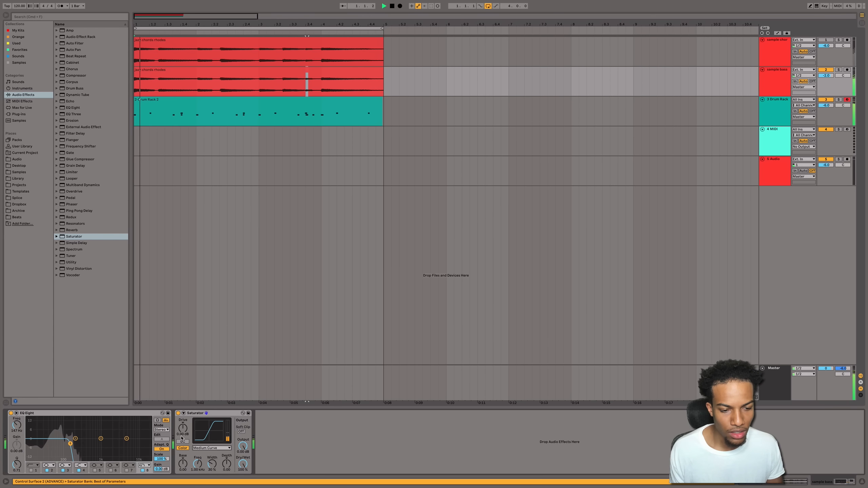
left_click_drag(182, 428, 188, 420)
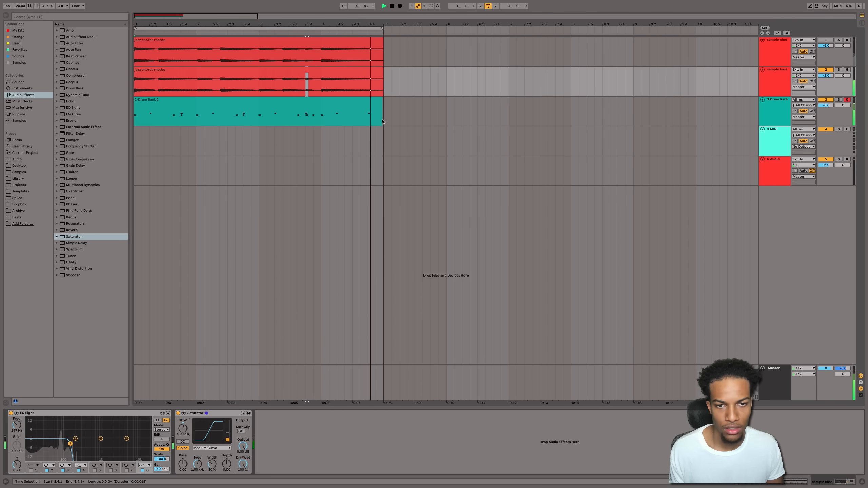
left_click(366, 100)
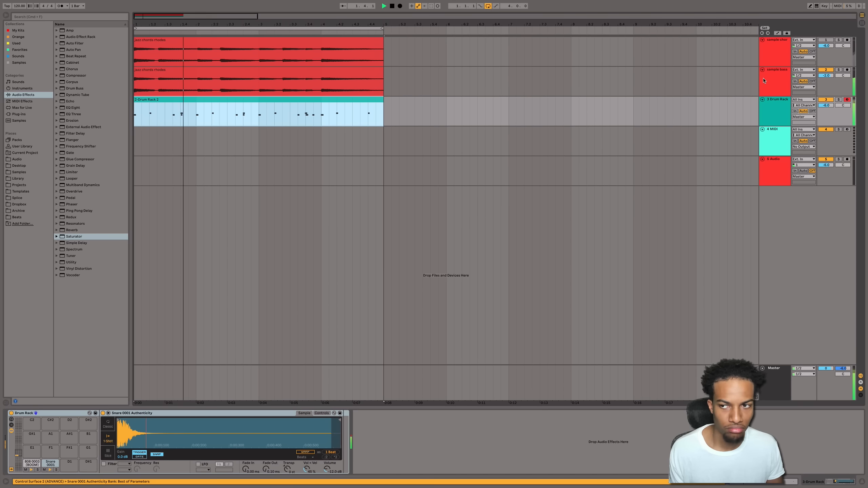
left_click(704, 90)
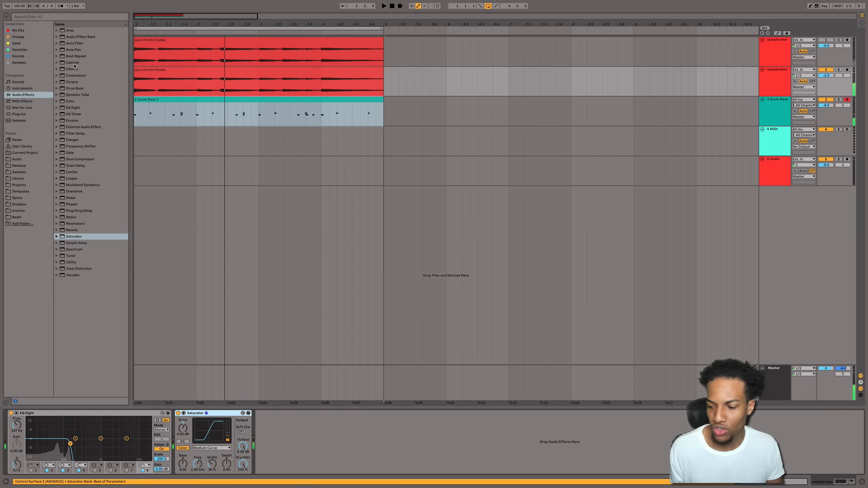
key("XF86AudioLowerVolume")
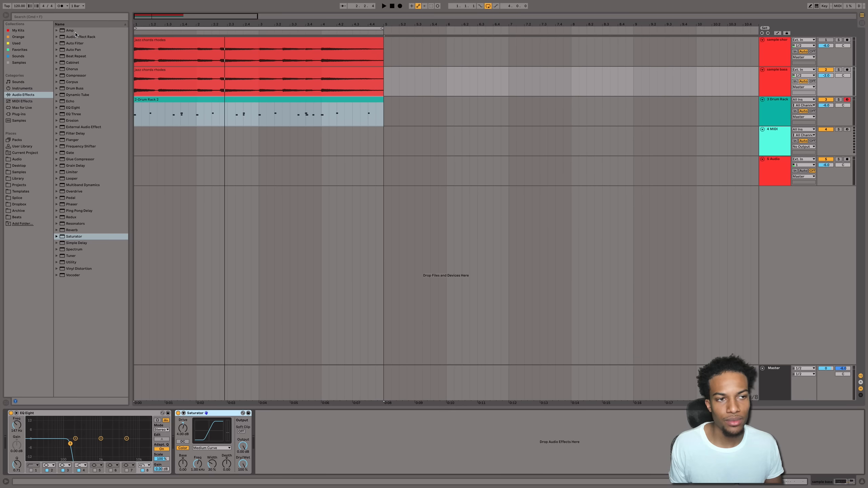
Try an Amp effect on the sample bass track with the Heavy, Lead, Clean and Bass models, and remove it.
left_click_drag(75, 33, 308, 441)
key("space")
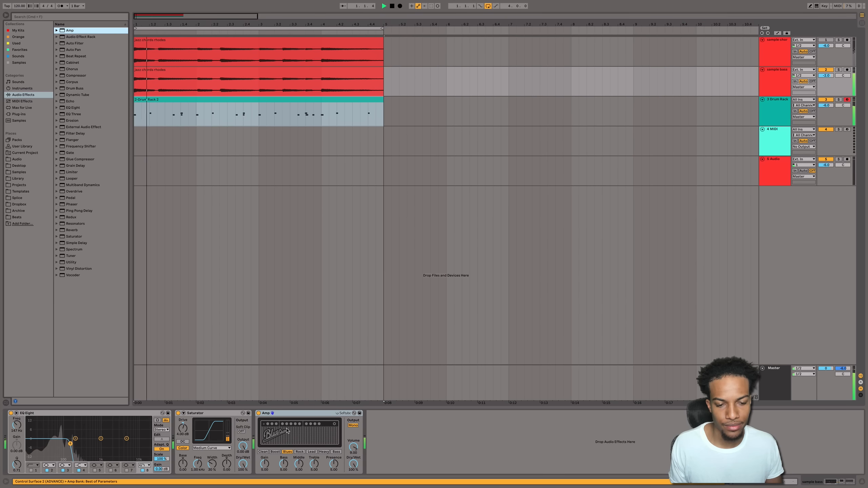
left_click(322, 451)
left_click_drag(353, 447, 353, 455)
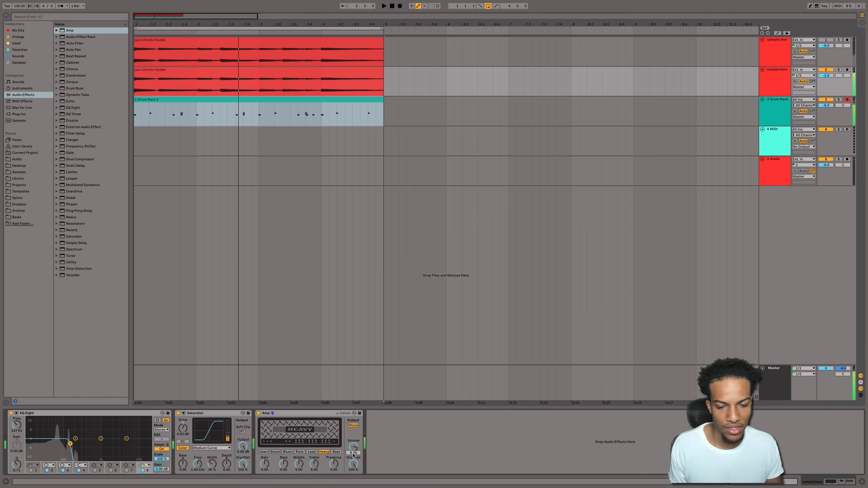
left_click(310, 451)
key("space")
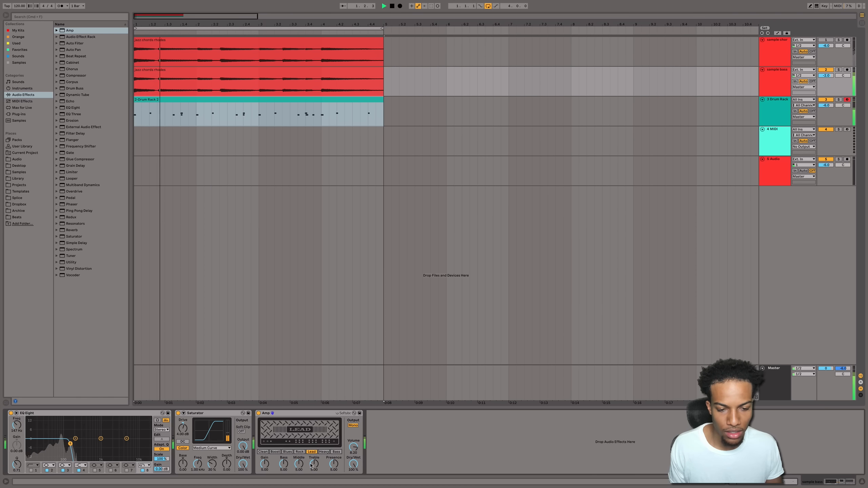
left_click(265, 452)
key("space")
key("space")
left_click(336, 452)
key("space")
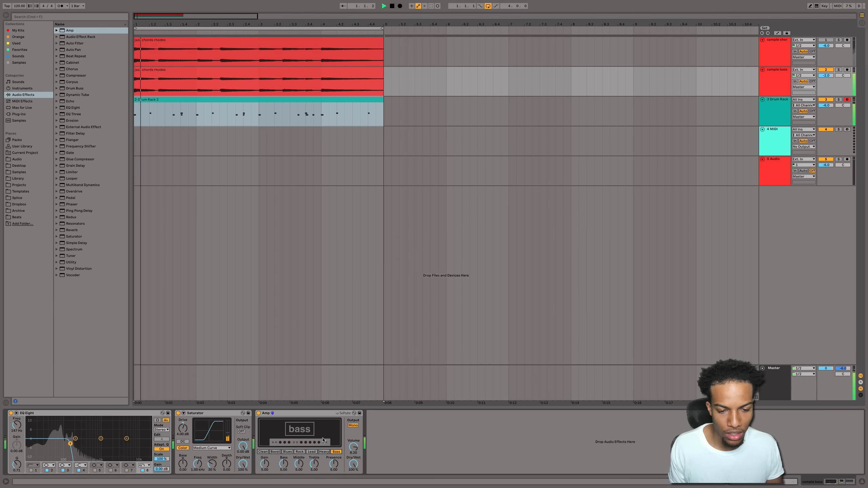
key("space")
left_click(311, 413)
key("Delete")
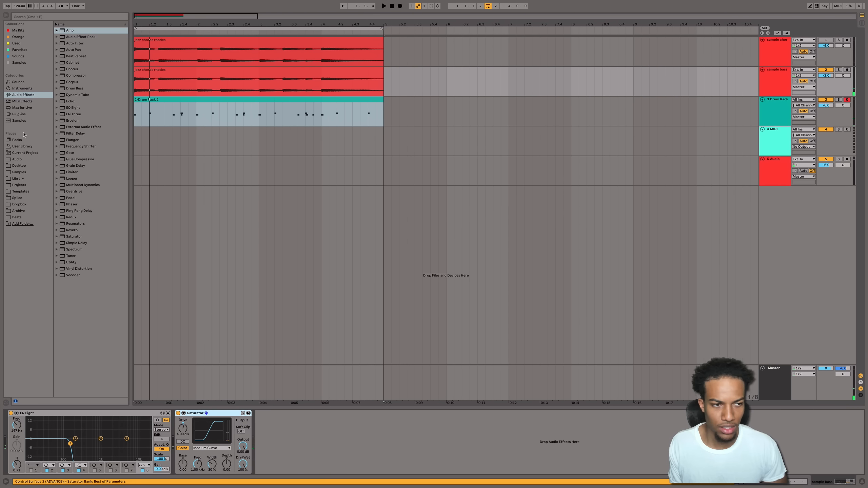
Find Guitar Rig 5 among the VST effects and add it after the Saturator on the sample bass track.
left_click(27, 114)
left_click(56, 37)
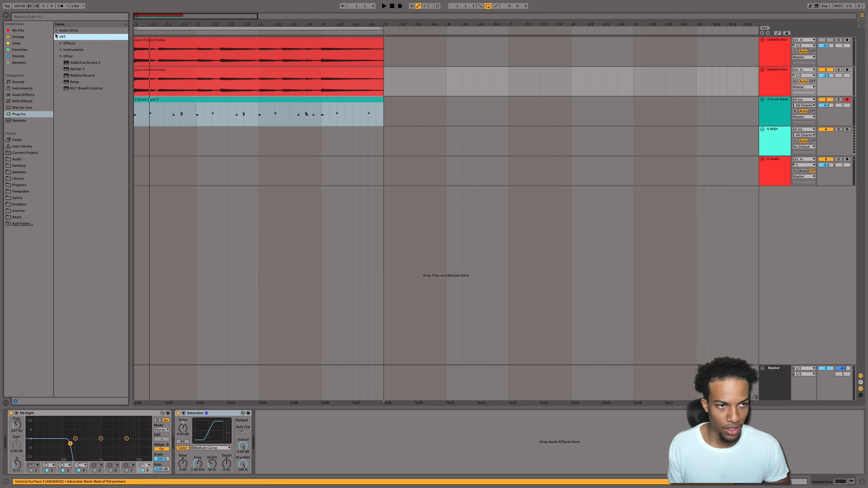
left_click(61, 43)
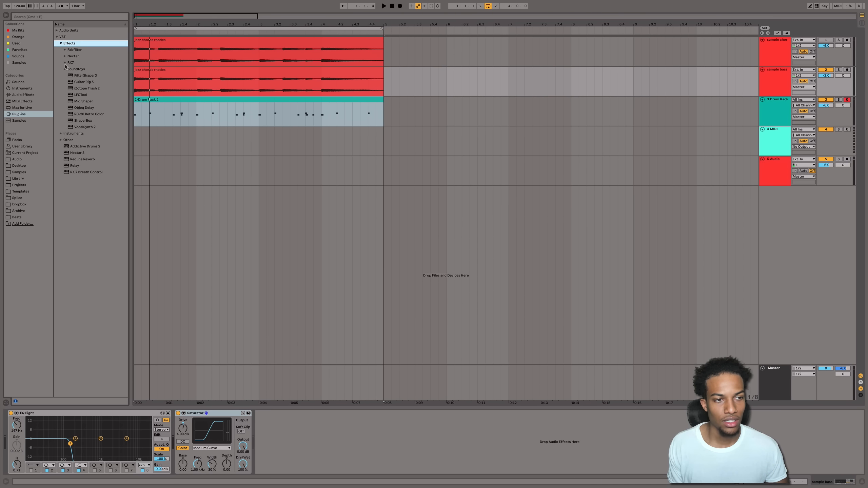
left_click(61, 43)
left_click(60, 50)
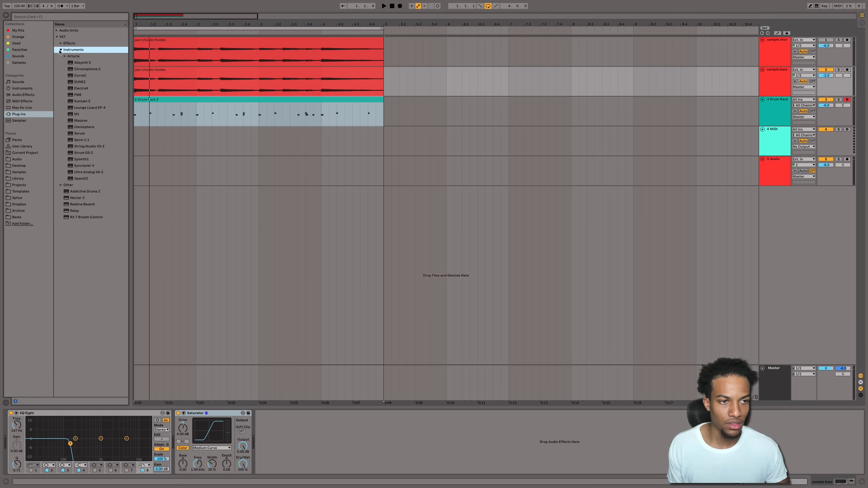
left_click(60, 50)
left_click(61, 44)
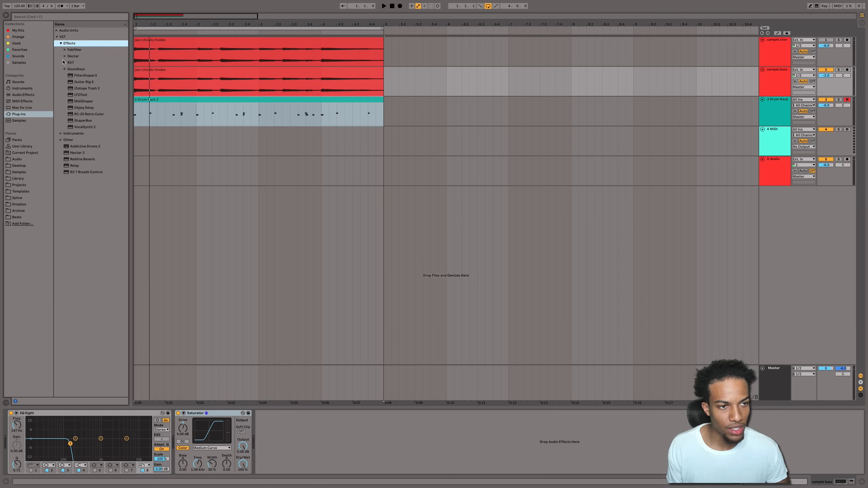
double_click(83, 81)
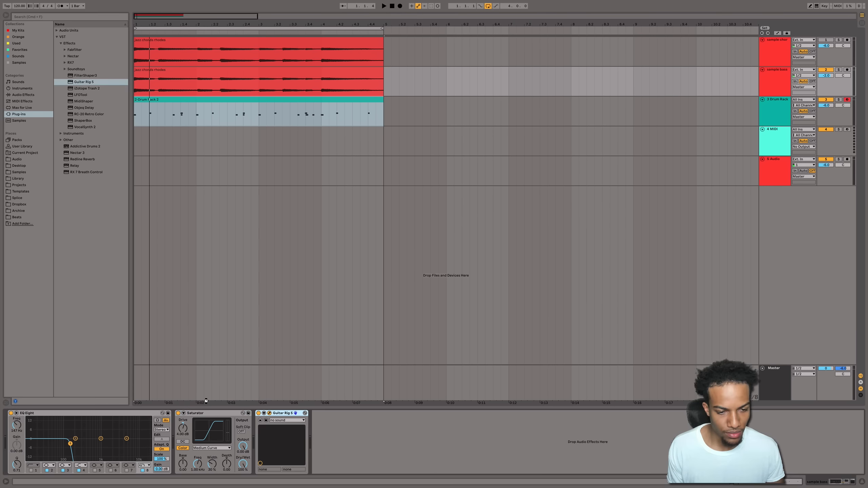
Audition Guitar Rig presets during playback, load 80ties Slap Bass and close the plug-in window.
key("space")
left_click(49, 235)
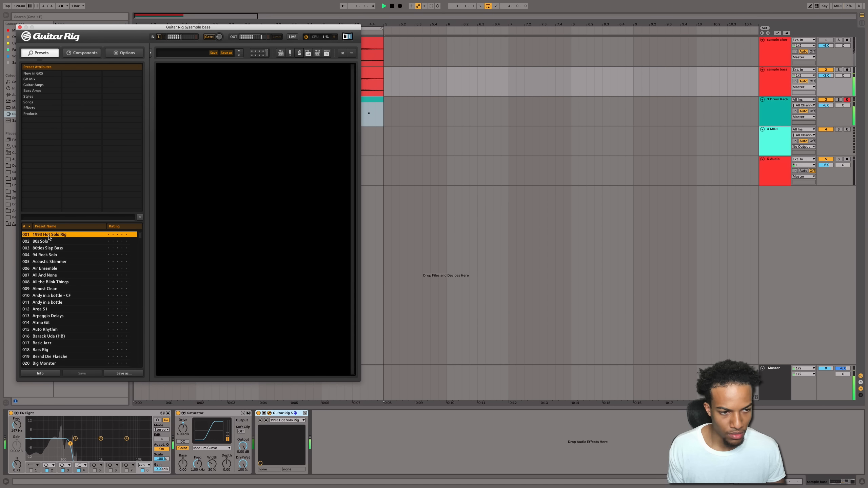
left_click(54, 241)
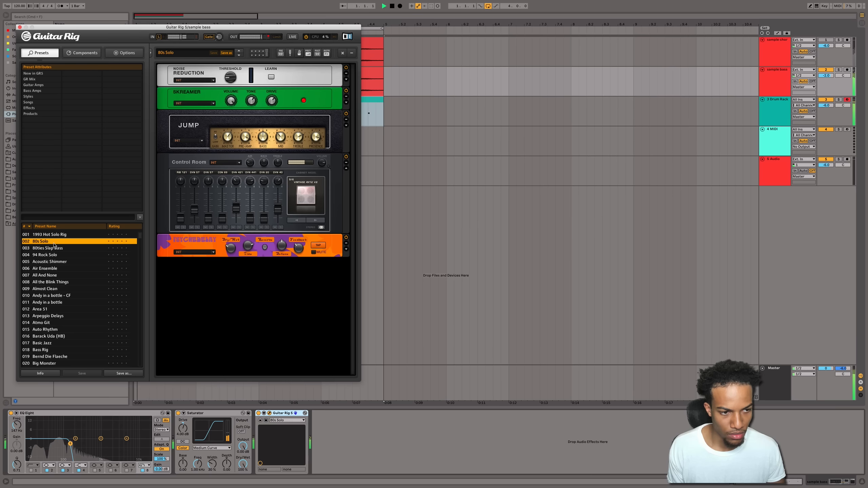
left_click(56, 248)
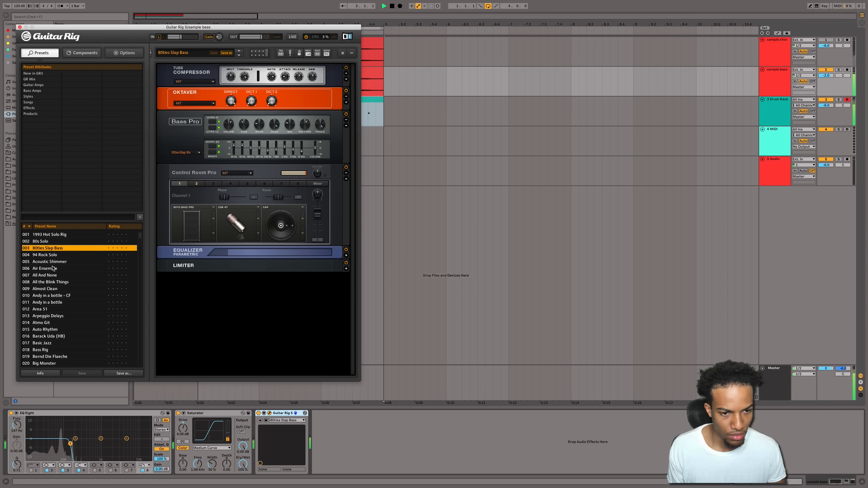
left_click(20, 27)
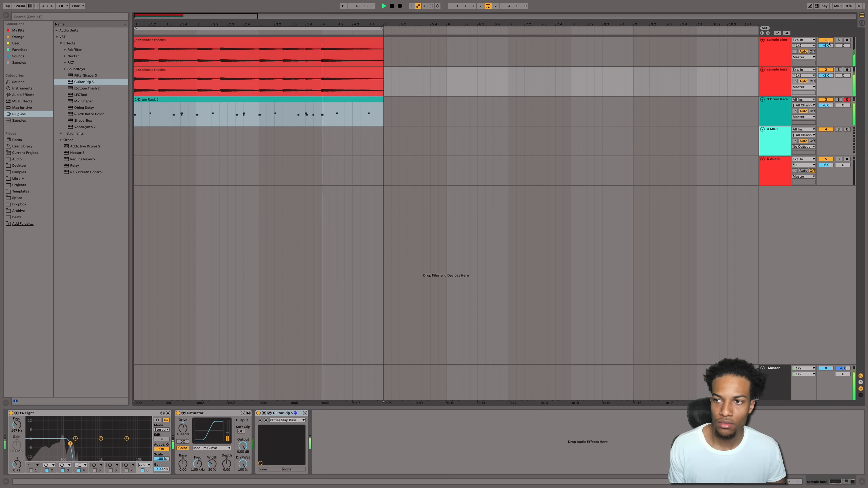
Lower the sample bass track's volume to balance it against the unmuted sample chords and the drums.
left_click_drag(826, 76, 826, 80)
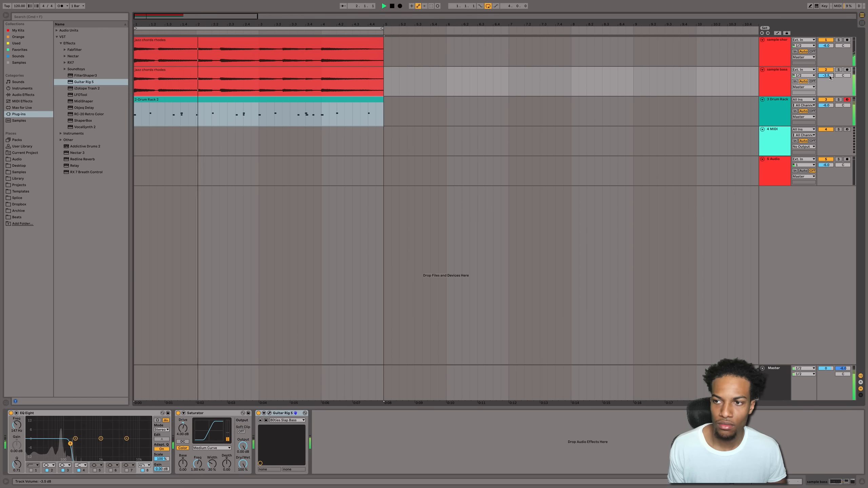
left_click(352, 123)
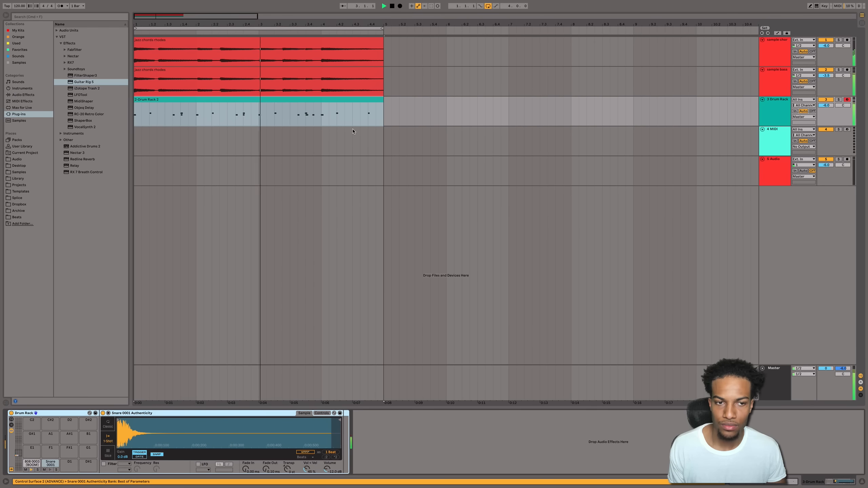
left_click(776, 61)
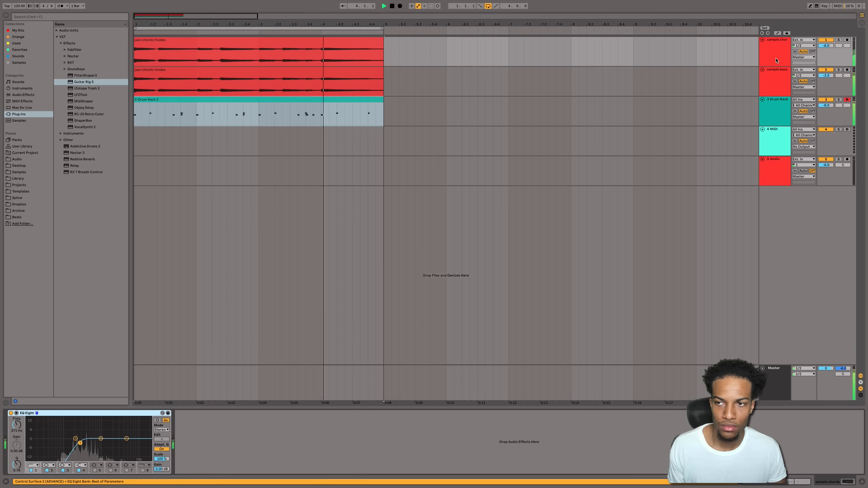
double_click(296, 41)
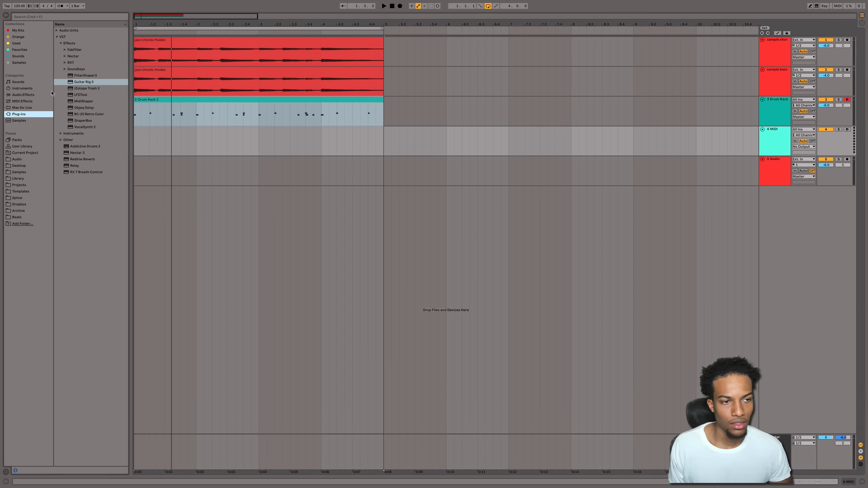
Load Addictive Drums 2 onto the empty MIDI track and move its window clear of the screen edge.
left_click(61, 43)
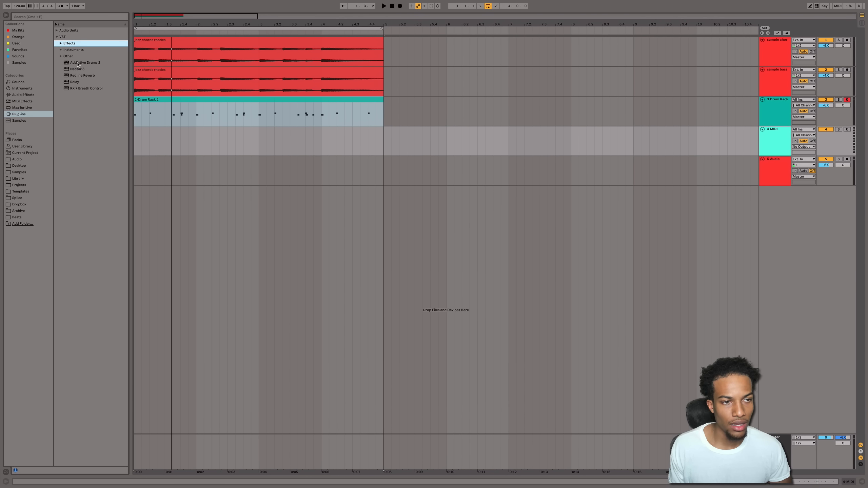
left_click_drag(78, 64, 316, 162)
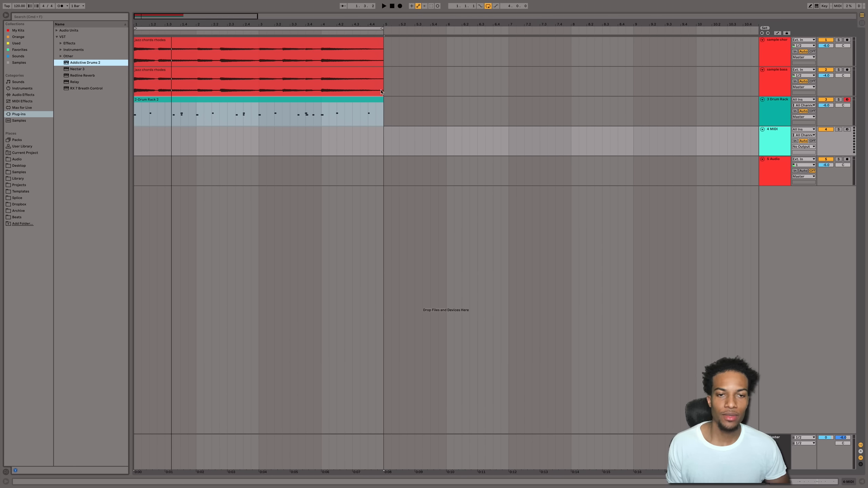
left_click_drag(311, 31, 404, 48)
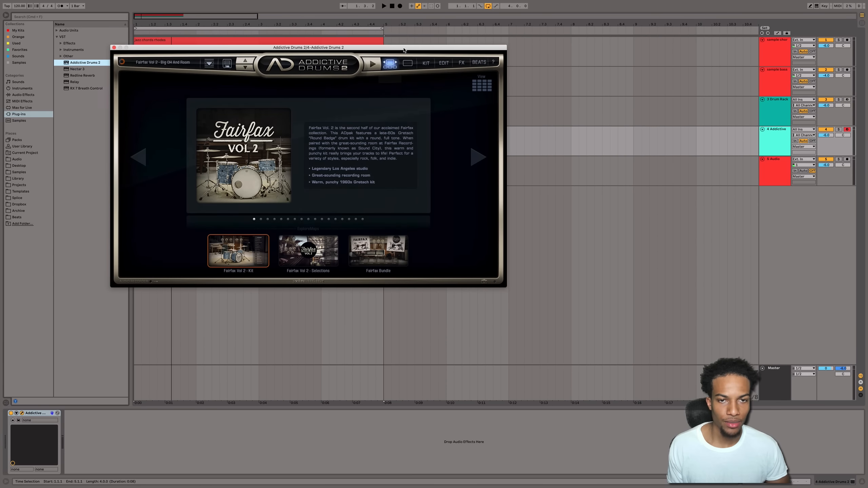
Show the Addictive Drums kit, step through its presets to Fairfax Vol 2 - Clean 20s Brass and close the window.
left_click(426, 64)
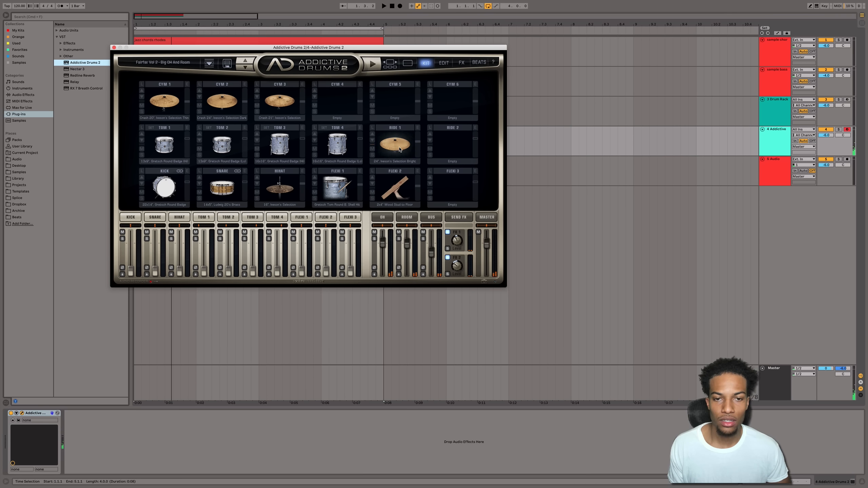
left_click(245, 67)
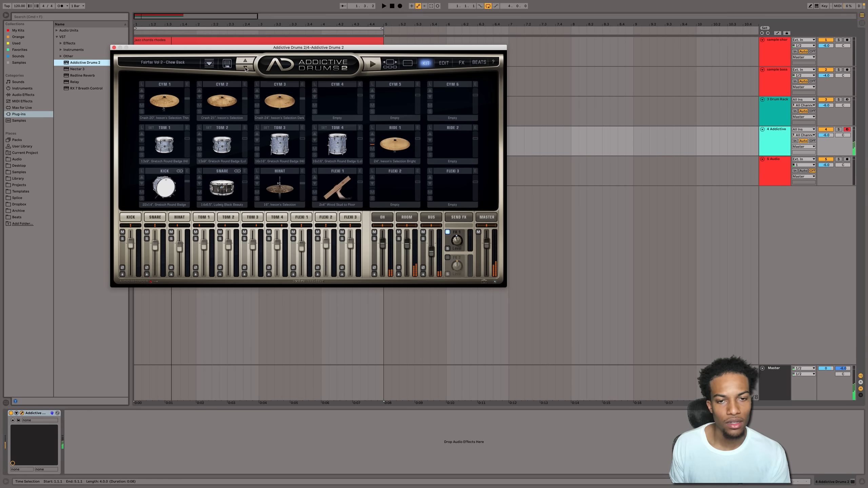
left_click(245, 67)
left_click(246, 68)
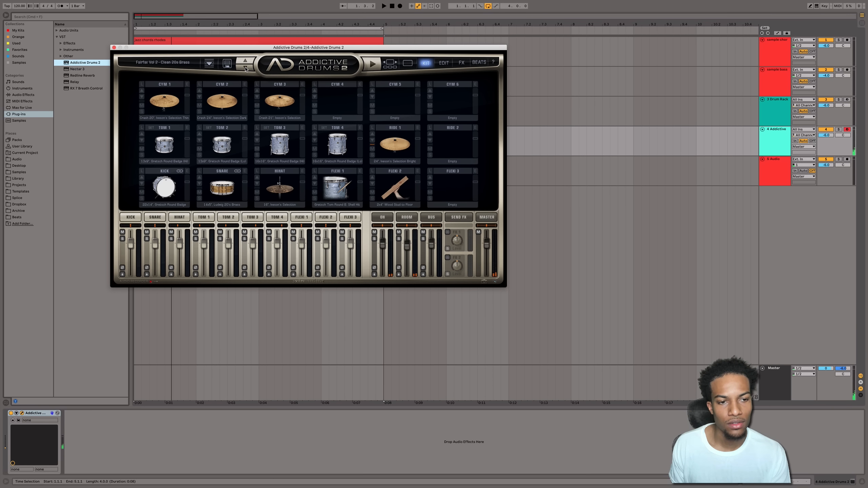
left_click(114, 47)
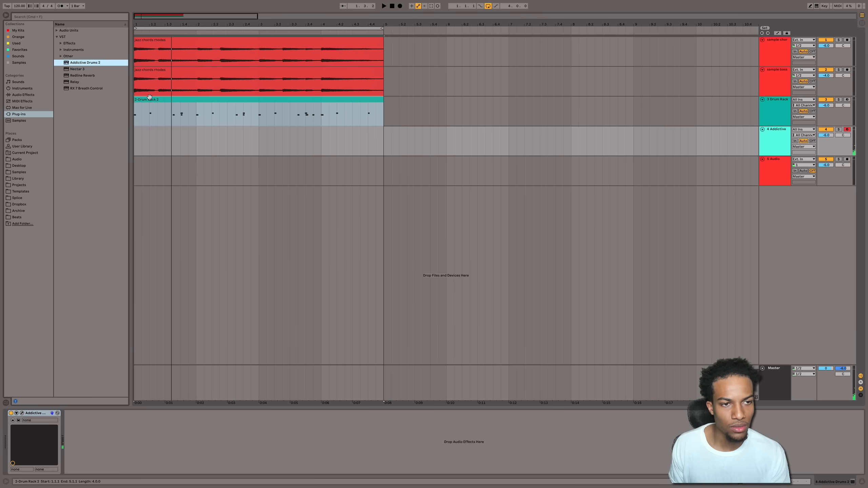
Record a four-bar pattern on the Addictive Drums track over the looping sample and drums, and stop playback.
left_click(141, 97)
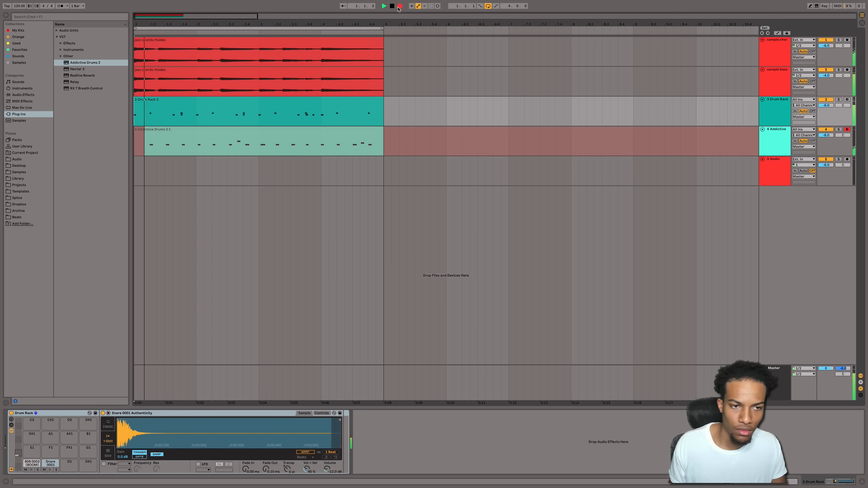
key("space")
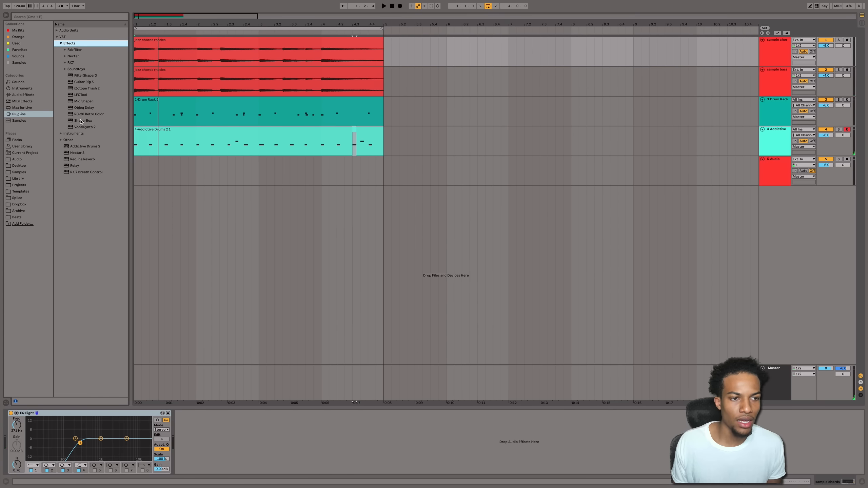
Add the ShaperBox plug-in after the EQ Eight on the sample chords track.
left_click_drag(81, 122, 248, 293)
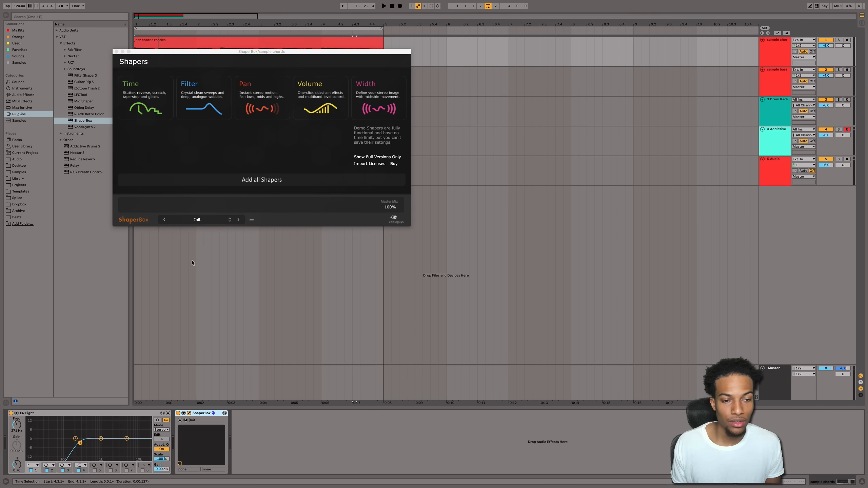
Open the ShaperBox preset library and audition Timer 1, Timer 2 and Rhythmer 3 on the soloed, looping sample chords track.
left_click(229, 219)
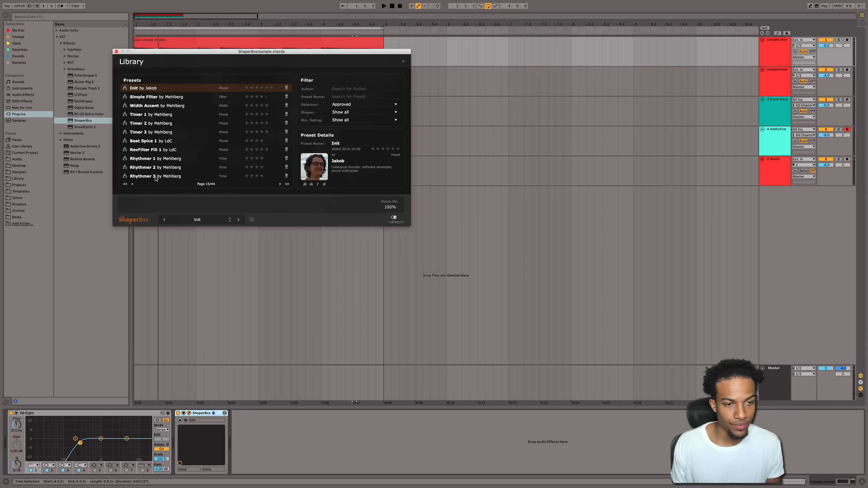
left_click(173, 117)
key("space")
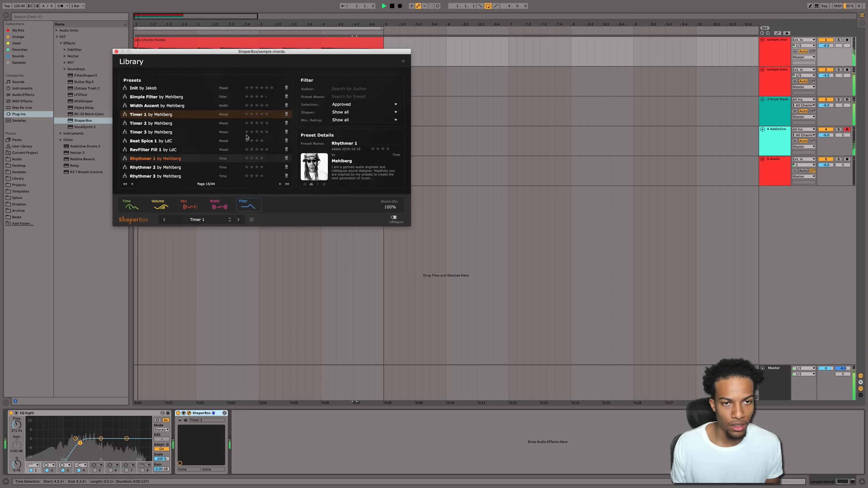
left_click(836, 39)
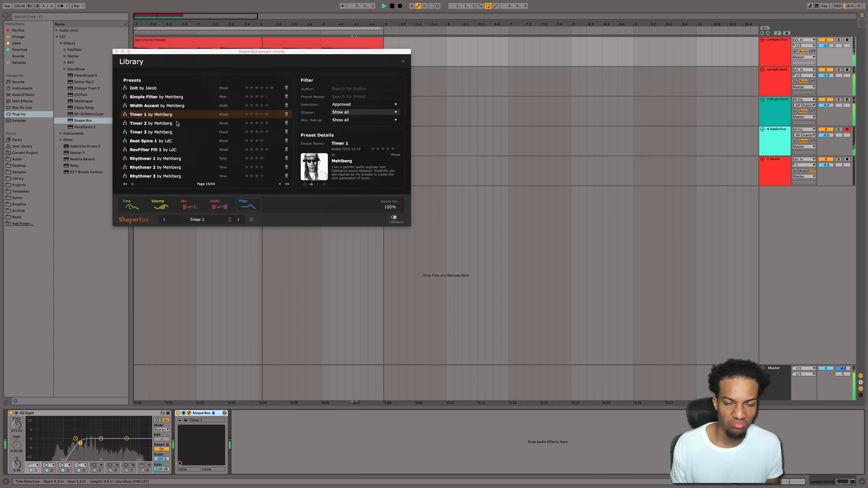
left_click(837, 40)
left_click(160, 123)
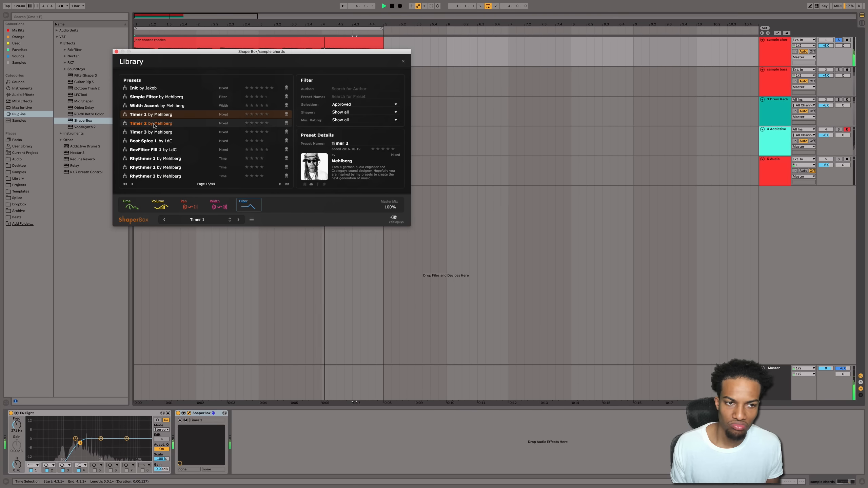
left_click(150, 176)
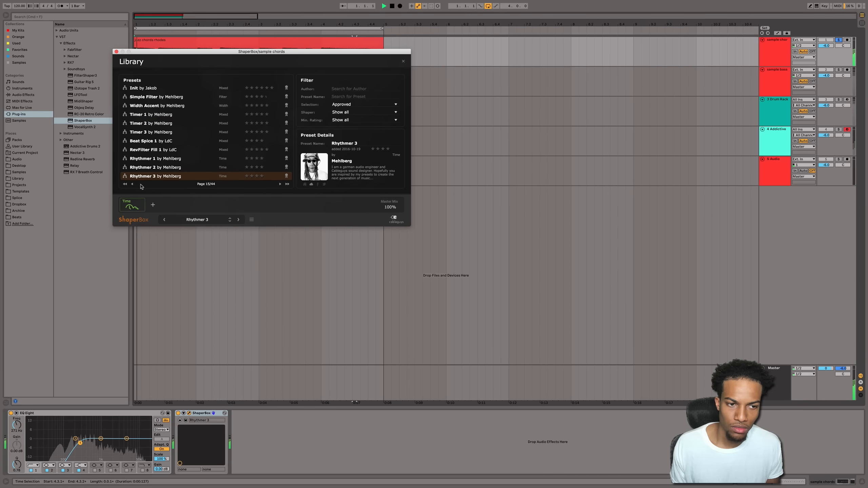
Audition Stutter 2 and Vocal Former 1 two library pages further, load Vocal Former 2, unsolo the sample chords and close ShaperBox.
left_click(279, 185)
left_click(279, 185)
left_click(163, 97)
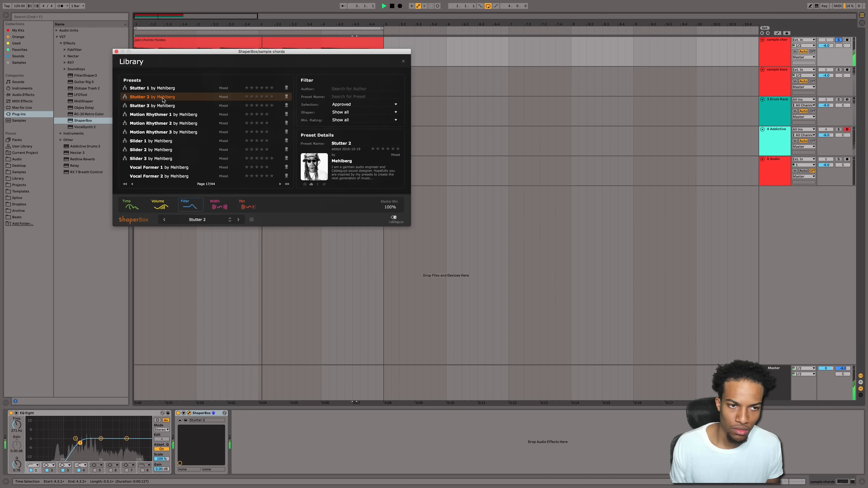
left_click(164, 168)
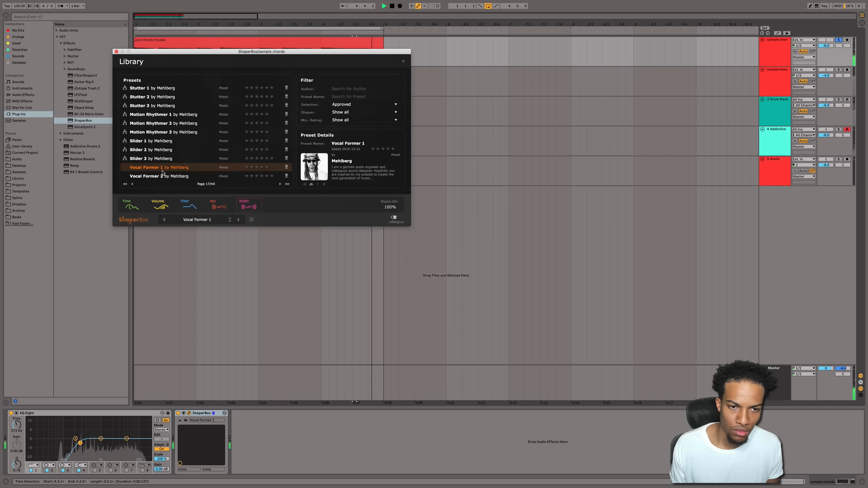
left_click(167, 176)
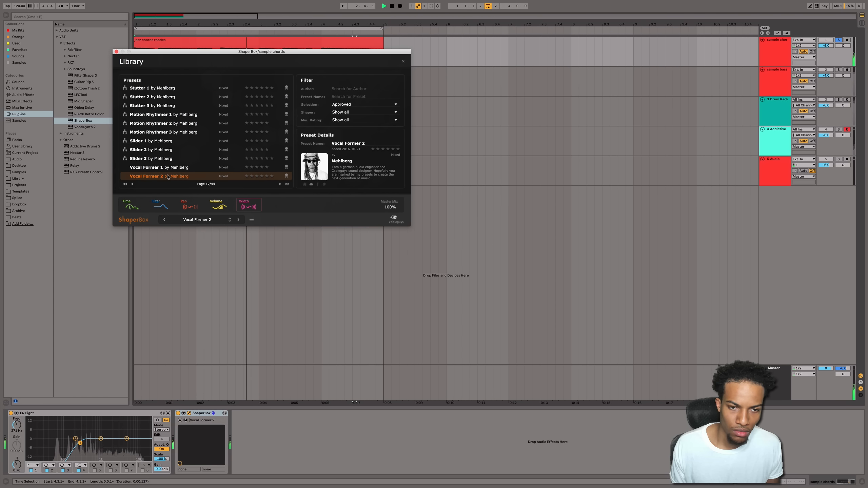
left_click(838, 40)
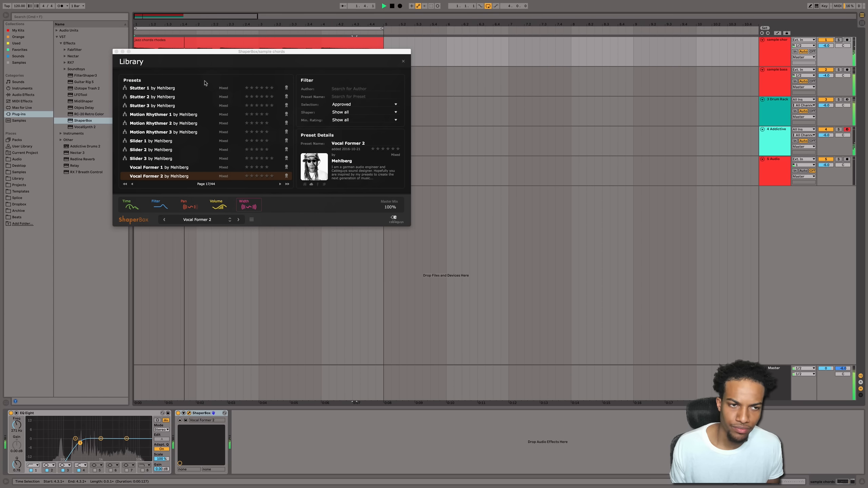
left_click(117, 52)
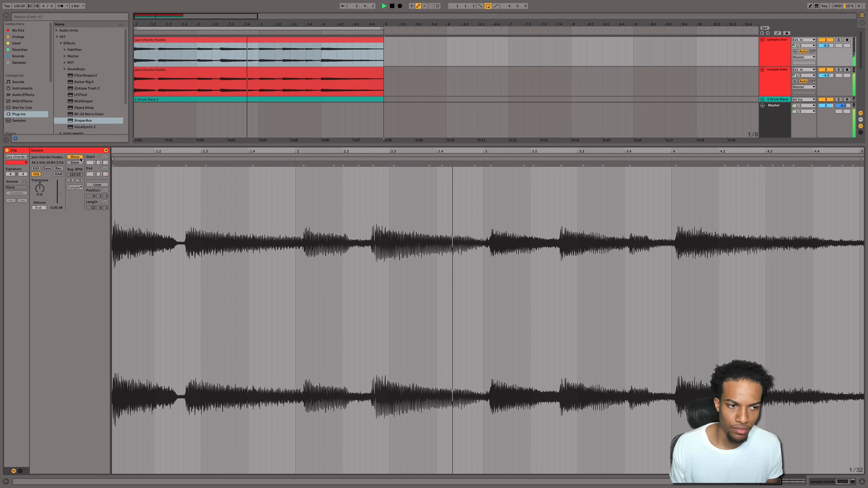
Transpose the sample chords clip up 12 semitones, check it in playback and duplicate the sample chords track.
key("space")
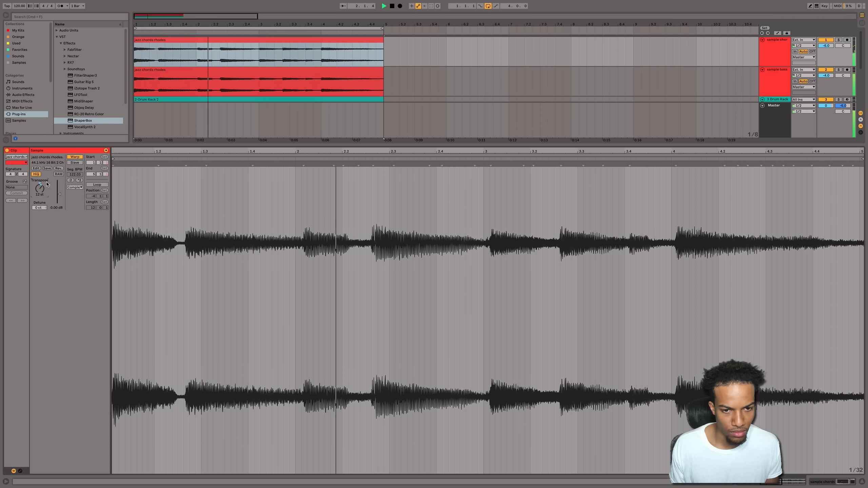
left_click(860, 485)
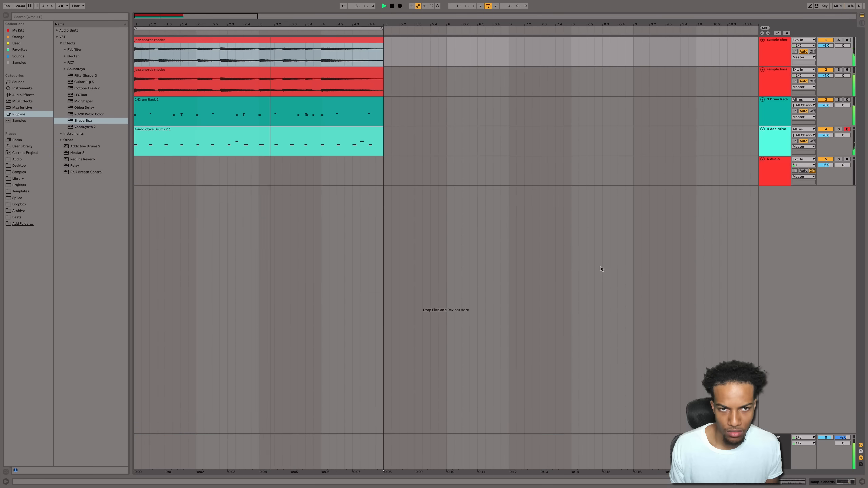
left_click(774, 50)
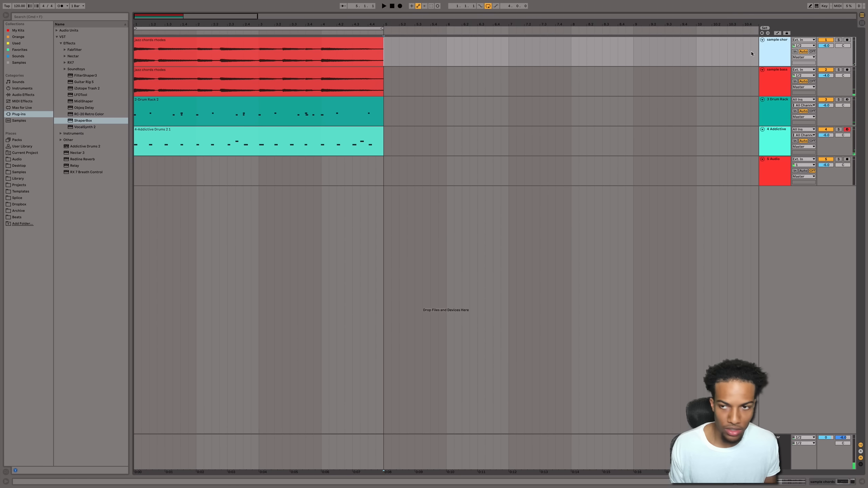
key("super+d")
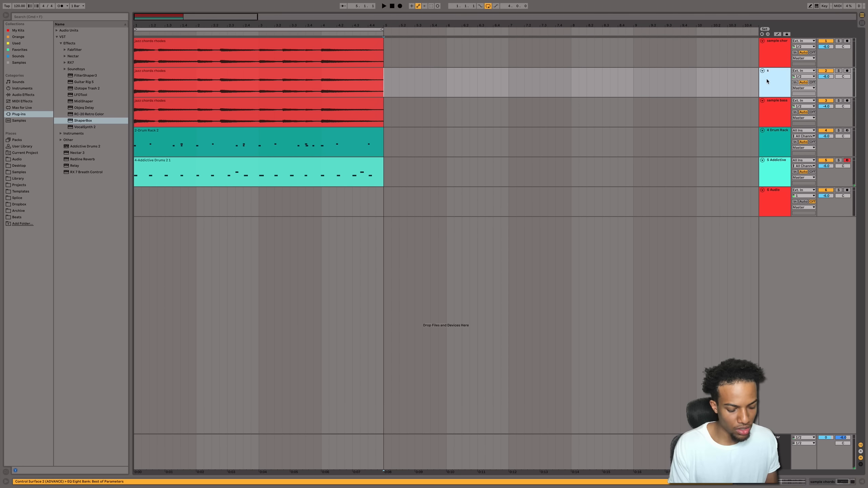
Name the duplicated chords track stutter, then freeze and flatten it to audio.
right_click(507, 78)
key("Return")
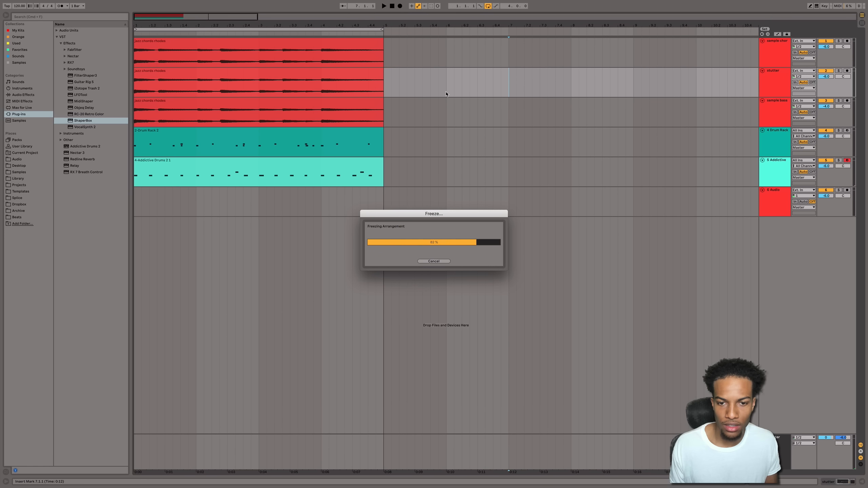
right_click(446, 94)
left_click(472, 126)
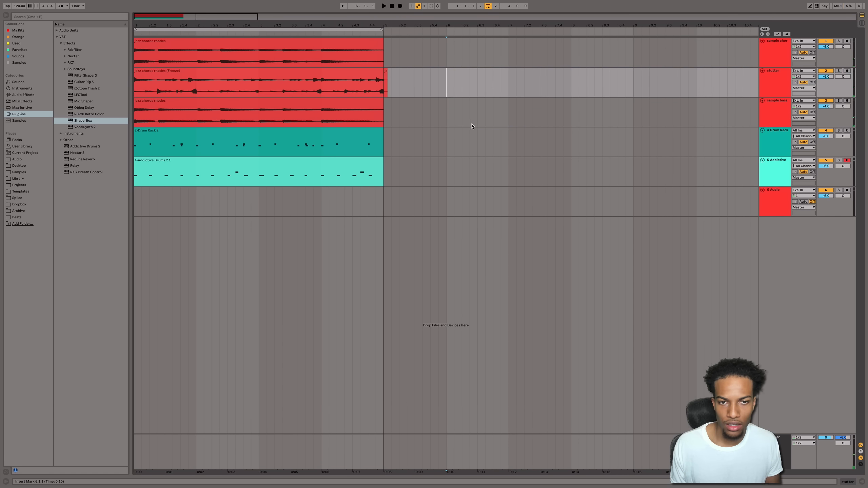
left_click(762, 71)
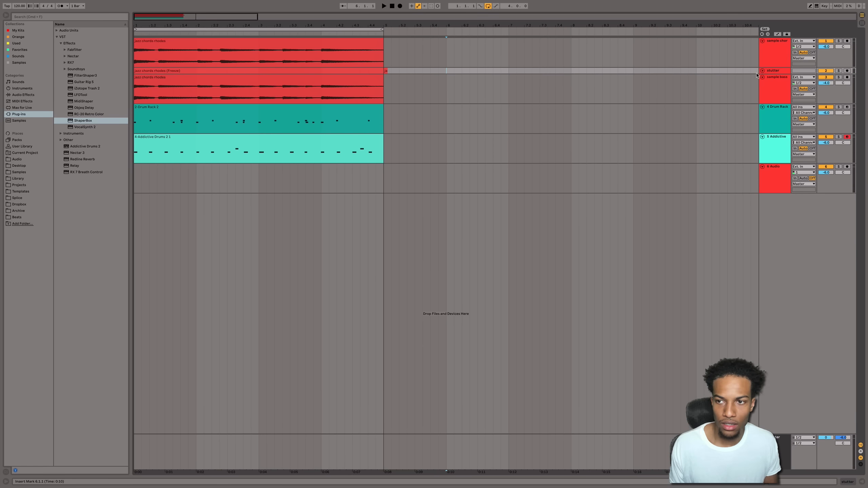
left_click(761, 71)
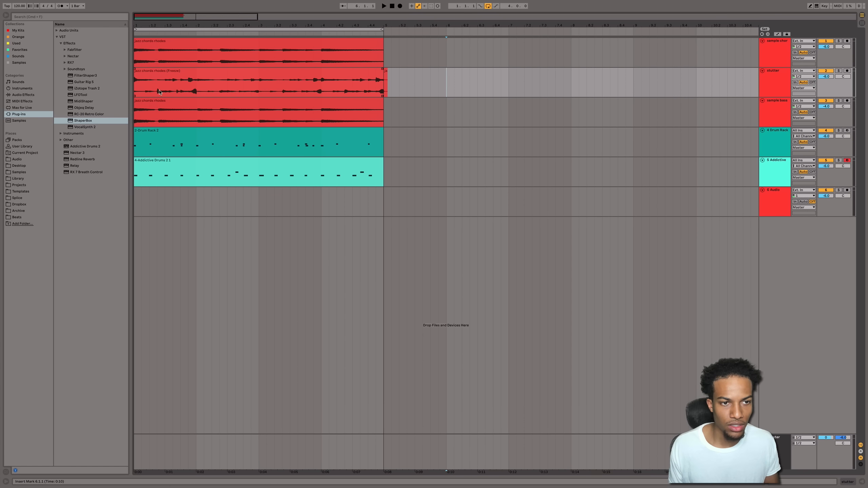
Remove the first two beats of every bar from the stutter clip and add a fade-in to each remaining piece.
key("Delete")
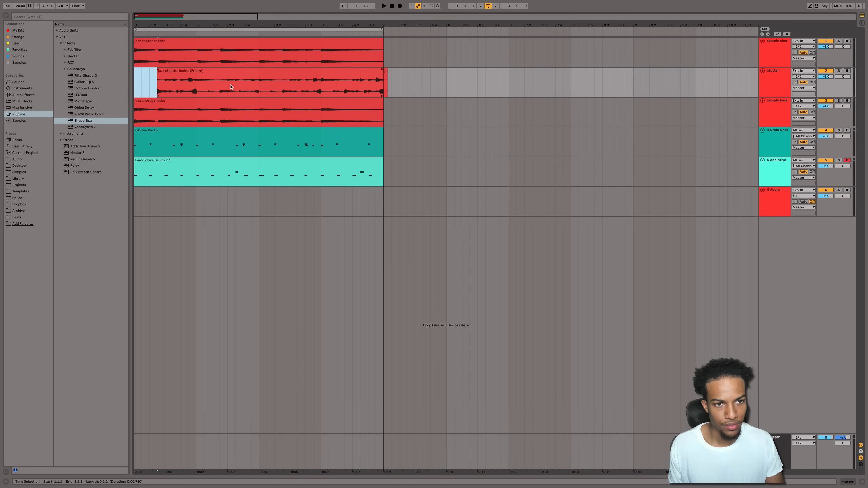
left_click_drag(160, 74, 289, 87)
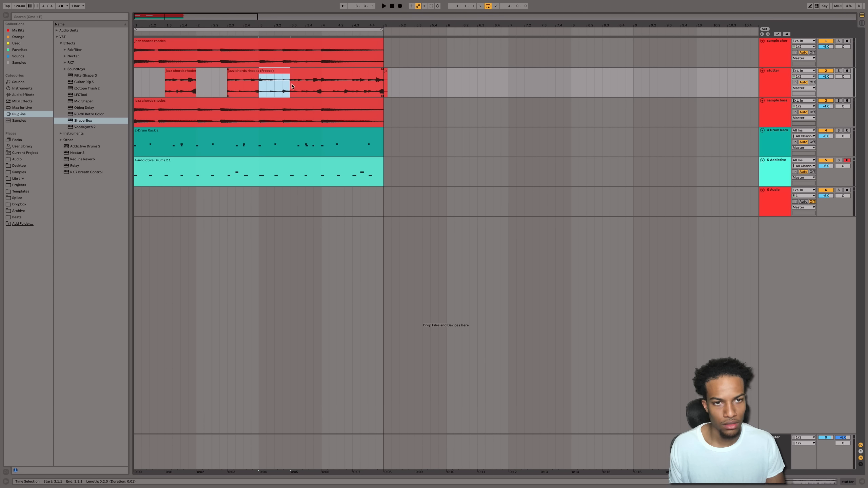
left_click(322, 89)
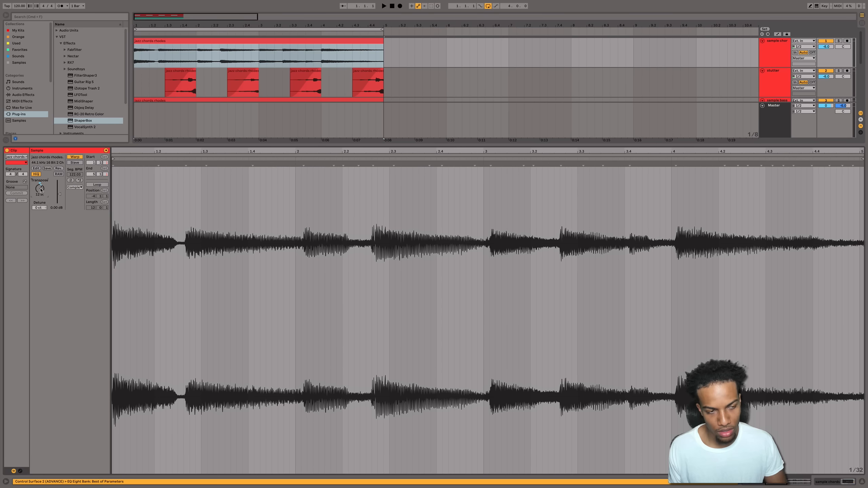
Set the original sample chords clip's transposition back to 0 semitones and play the loop.
type("0")
key("Return")
key("space")
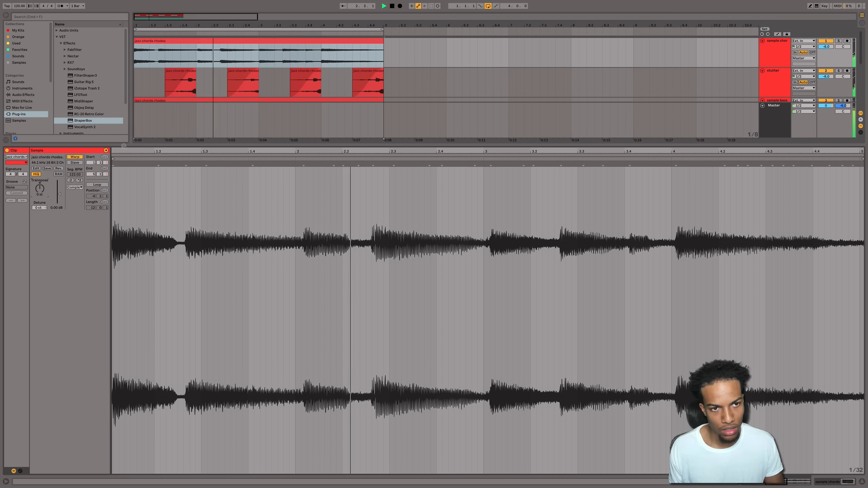
Check the stutter pieces during playback and delete the ones in bars 1 and 3.
left_click(190, 90)
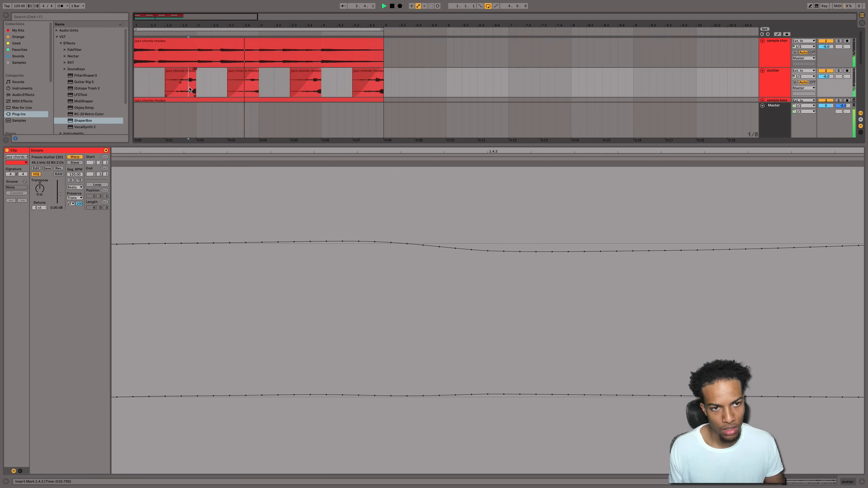
left_click(283, 86)
left_click(862, 477)
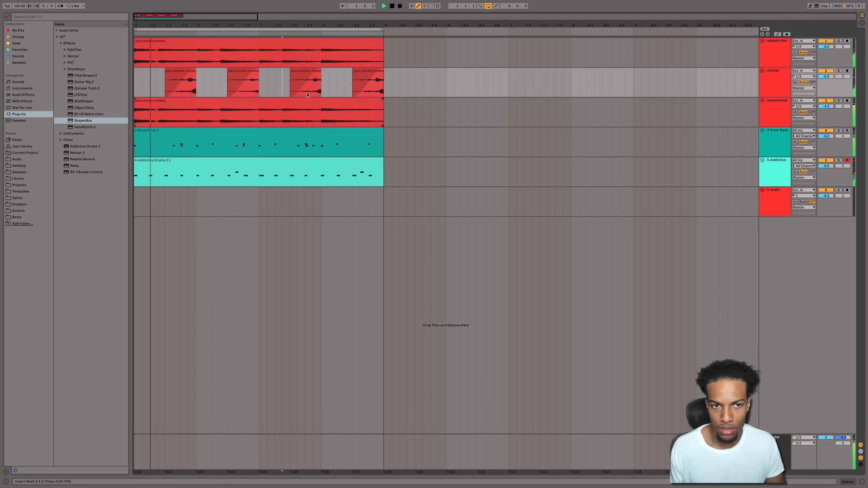
left_click(308, 82)
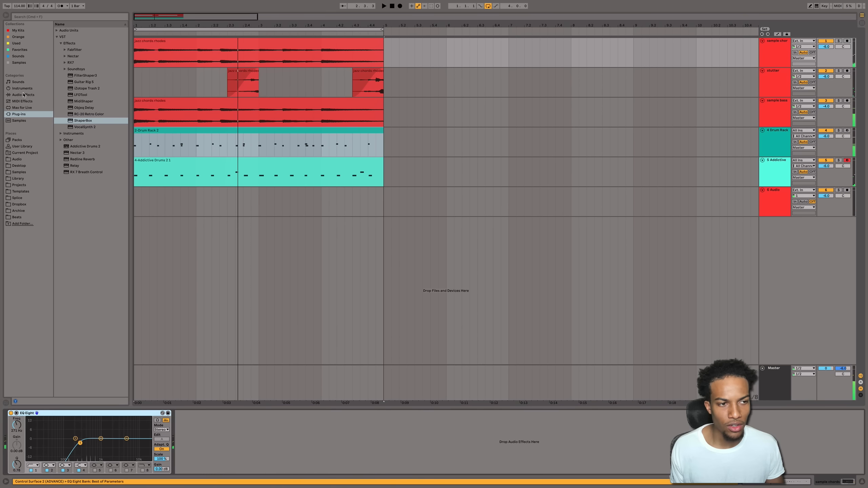
Add a Chorus after the EQ Eight on the sample chords, with dry/wet 100%, high-pass 20 Hz and a stronger, slower modulation.
left_click(23, 94)
double_click(71, 69)
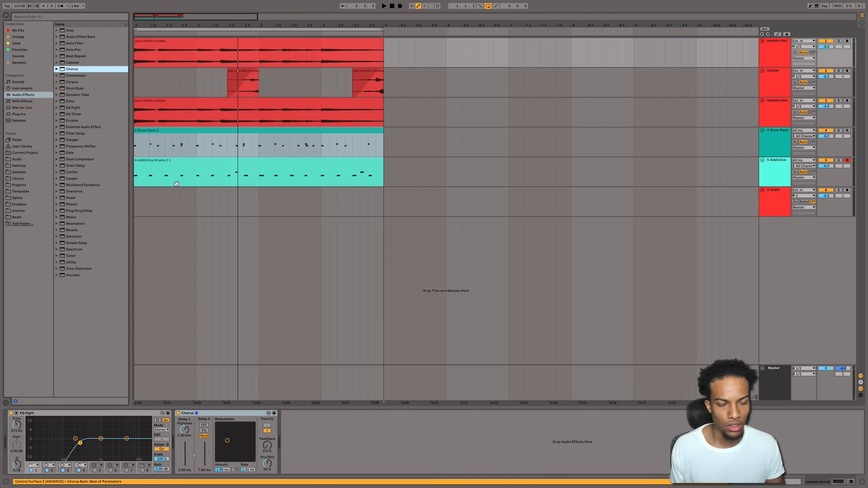
key("space")
left_click_drag(268, 464, 268, 448)
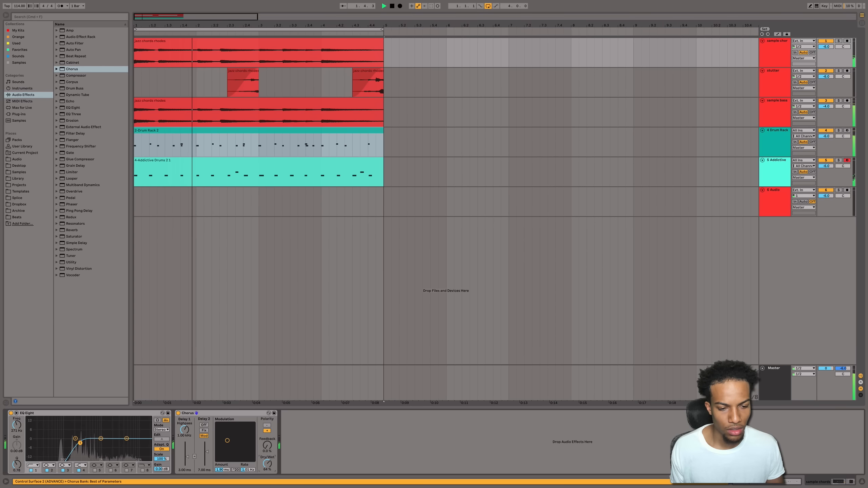
left_click_drag(185, 430, 184, 458)
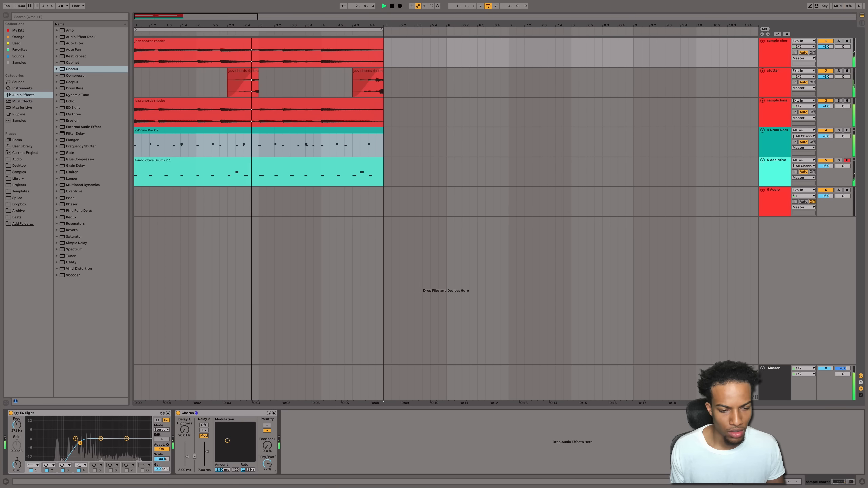
left_click_drag(267, 463, 226, 437)
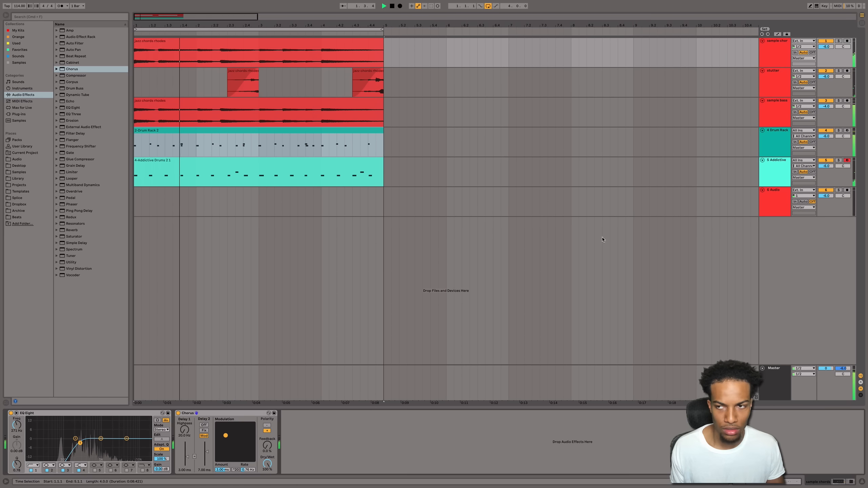
Raise the volumes of the sample chords and stutter tracks and lower the sample bass track's volume.
left_click_drag(825, 46, 825, 45)
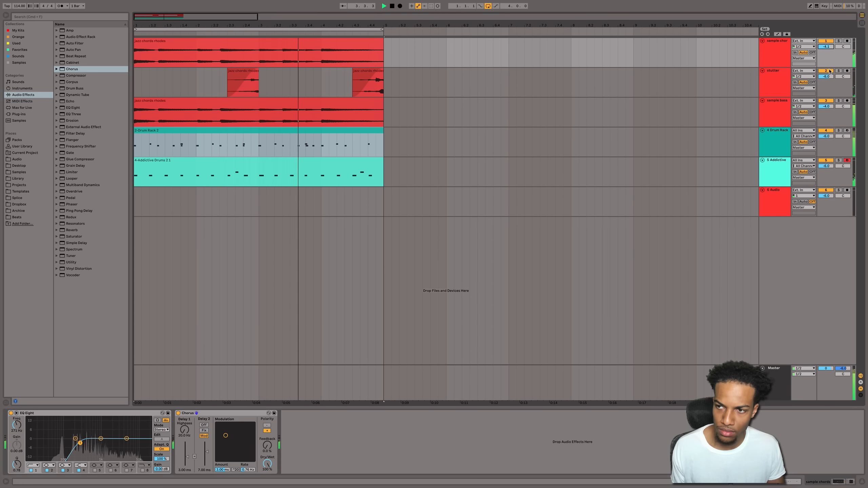
left_click_drag(829, 77, 828, 68)
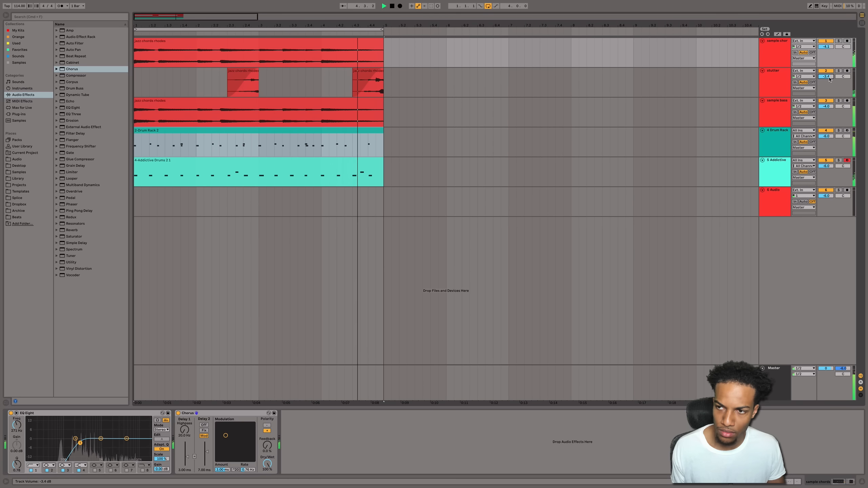
left_click_drag(825, 106, 825, 114)
Tune the Drum Rack's 808 BOOM sample by ear with Transpose against the loop and raise the sample's volume.
left_click(779, 142)
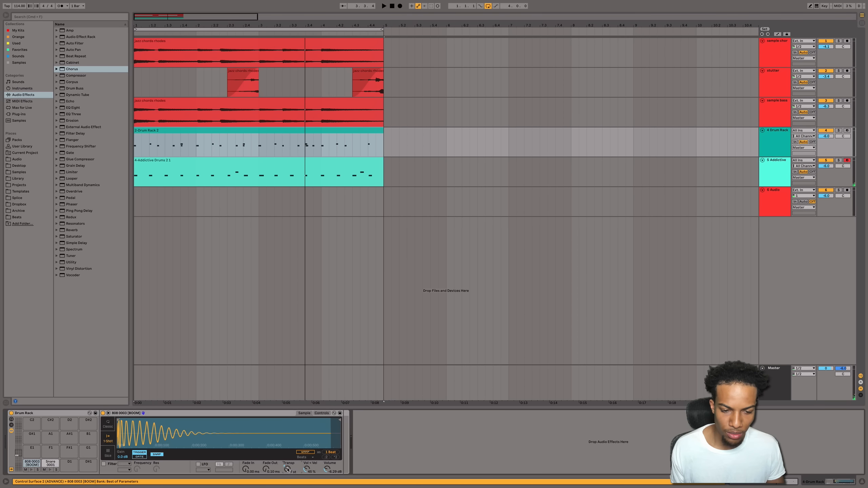
key("space")
key("space")
key("Up")
key("space")
key("space")
key("Up")
key("space")
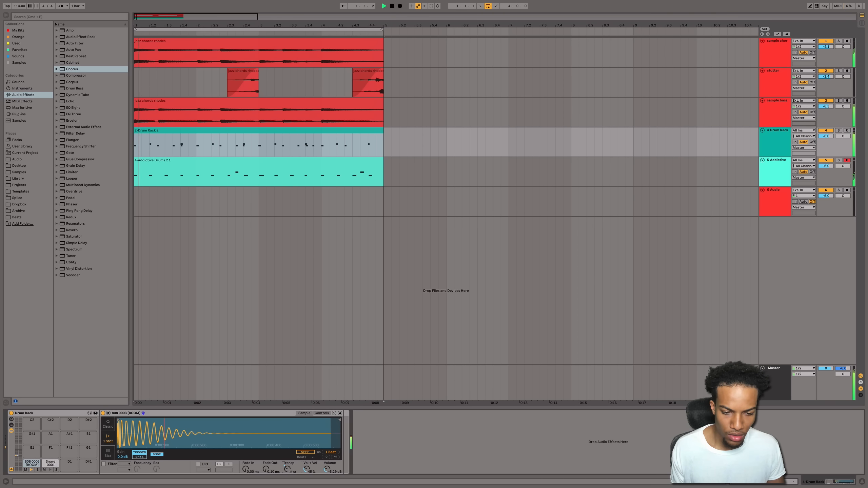
key("space")
key("Down")
key("Down")
key("Down")
key("Down")
key("space")
key("space")
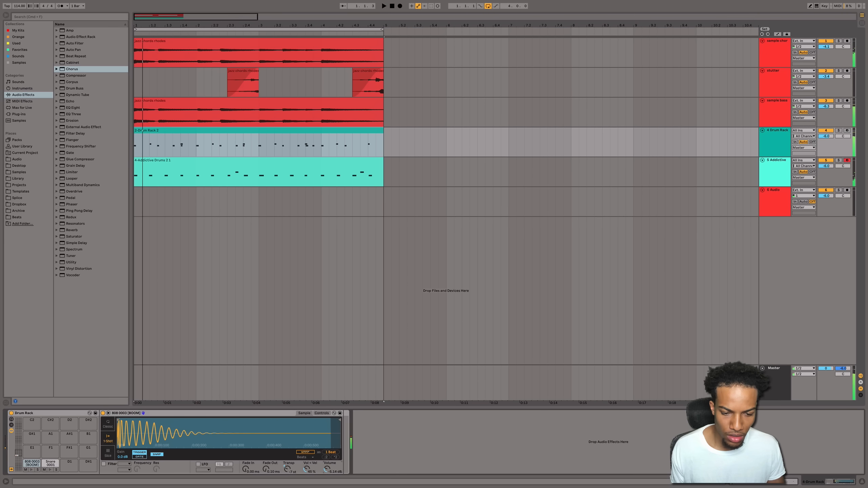
key("space")
left_click_drag(327, 470, 327, 462)
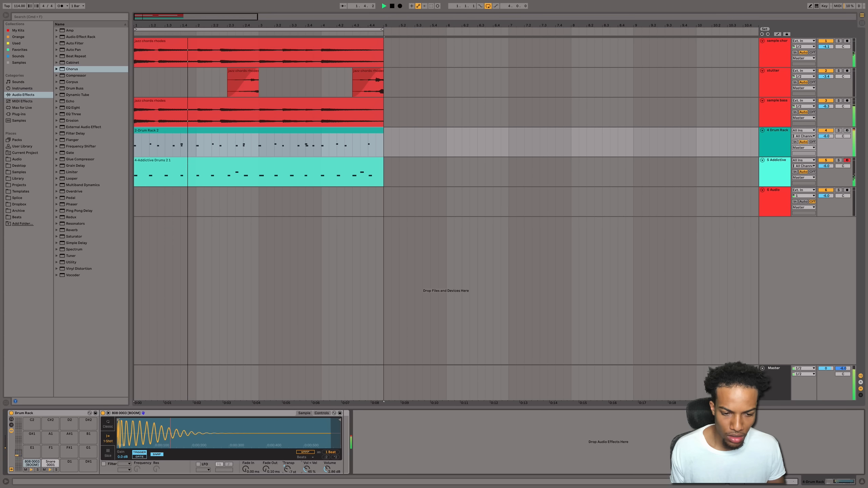
Retune the 808 BOOM sample by ear against the loop, ending at a transpose of -1 st, and lower its volume.
left_click(287, 470)
key("Up")
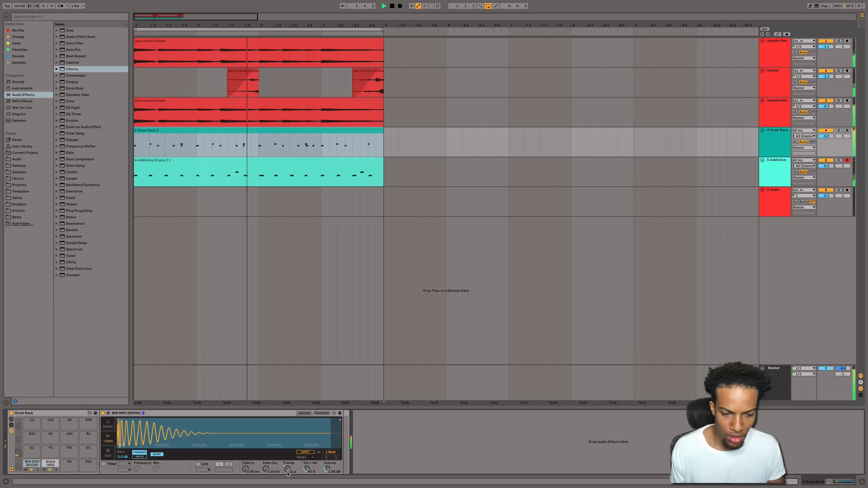
key("Down")
key("space")
key("space")
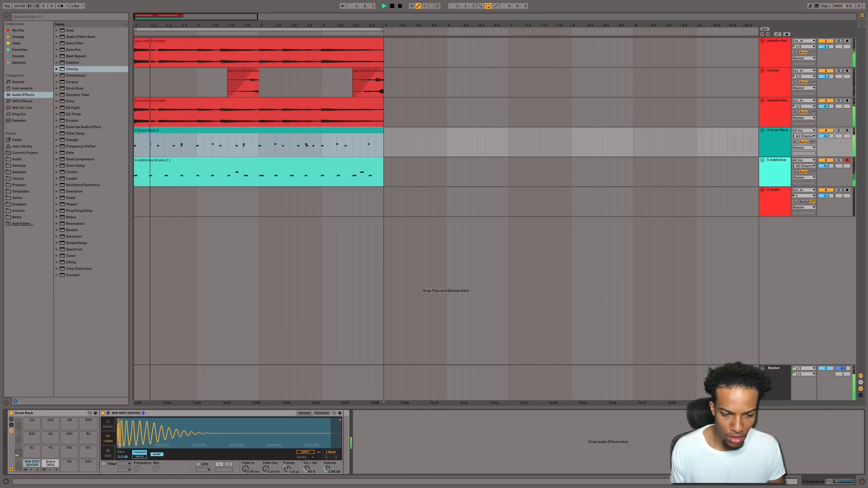
key("Up")
key("Up")
key("Up")
key("Up")
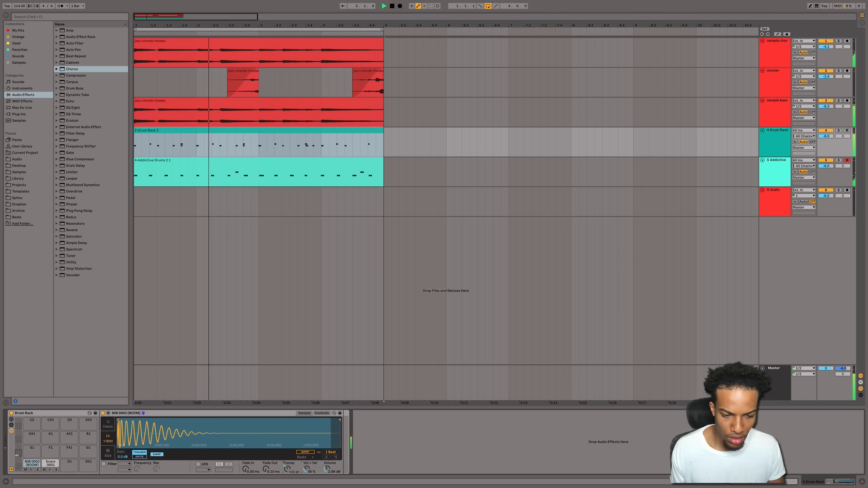
key("Down")
key("Down")
key("Down")
key("Down")
key("Down")
key("Down")
key("Down")
key("Down")
key("Down")
key("Down")
key("Down")
key("Down")
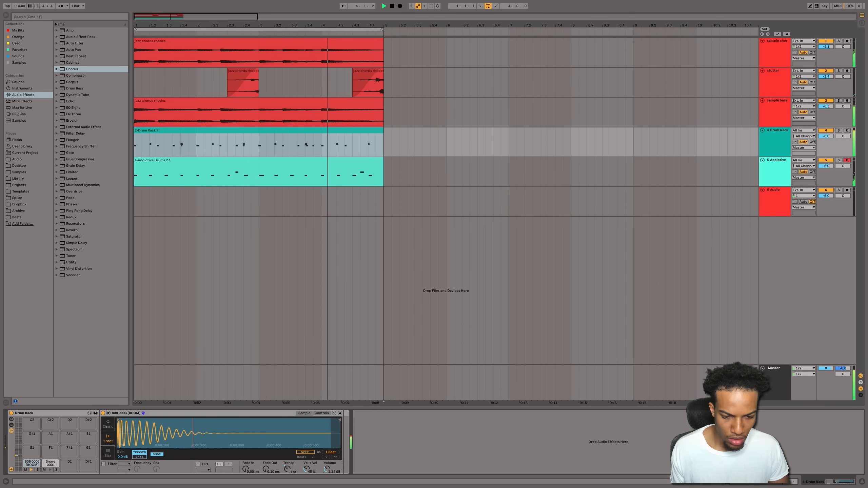
left_click_drag(327, 470, 327, 478)
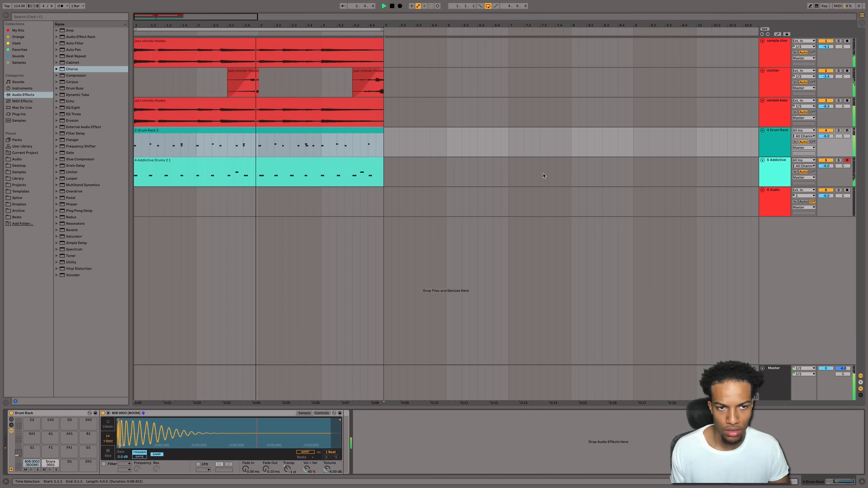
Try duplicating the first beat of the sample bass clip in bar 1 during playback.
left_click(767, 164)
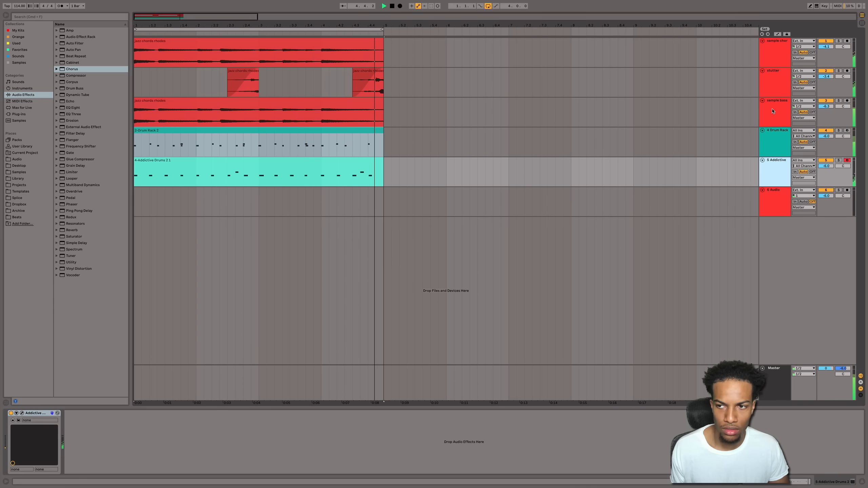
left_click(744, 122)
left_click_drag(153, 124, 132, 118)
key("space")
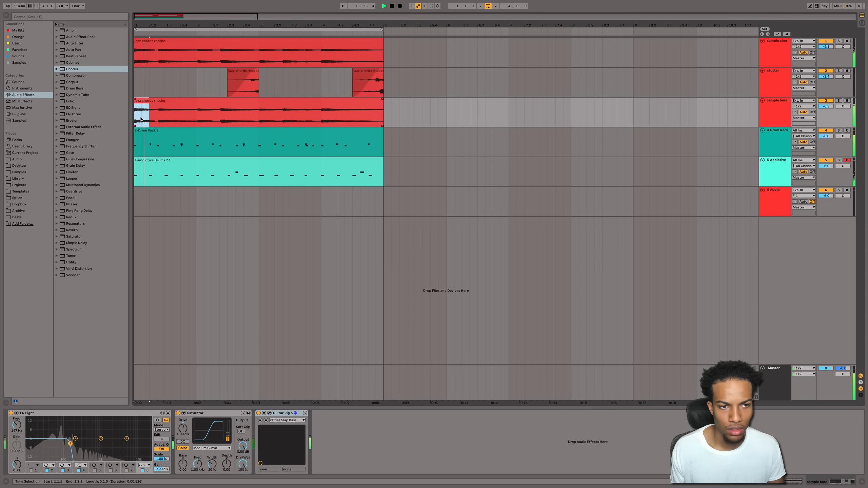
key("super+d")
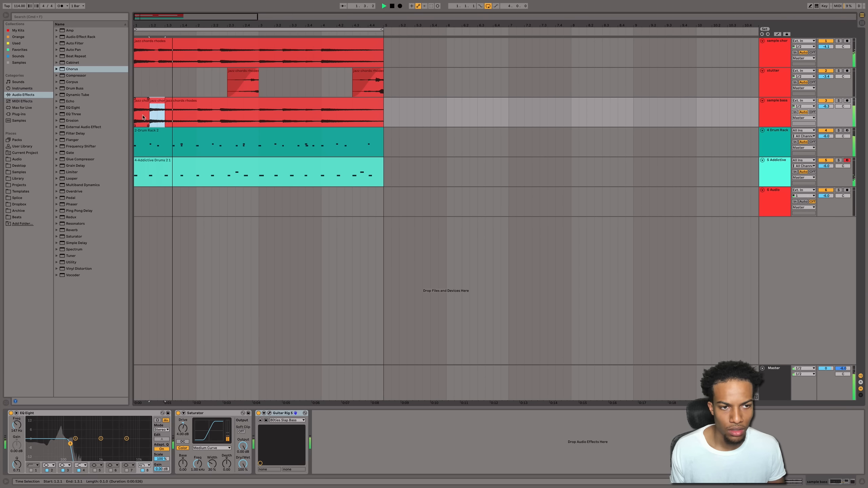
key("super+z")
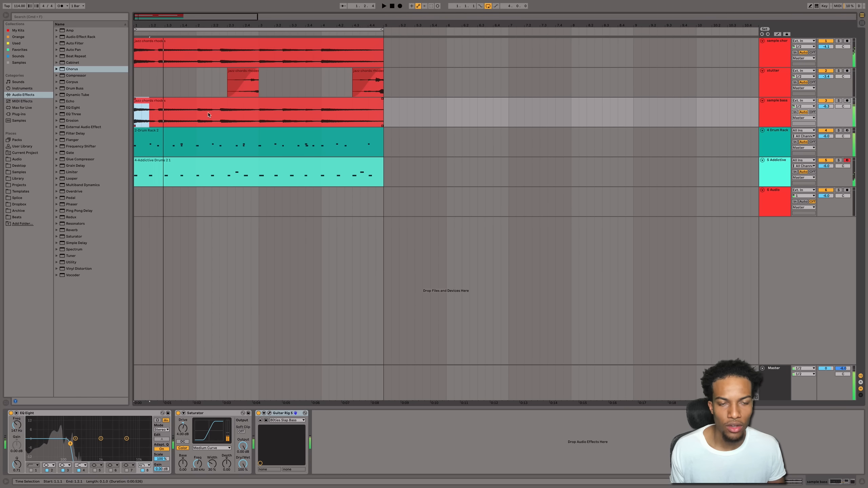
key("space")
Duplicate the four-bar section across all tracks until the arrangement spans 16 bars.
left_click(282, 108)
key("super+shift+d")
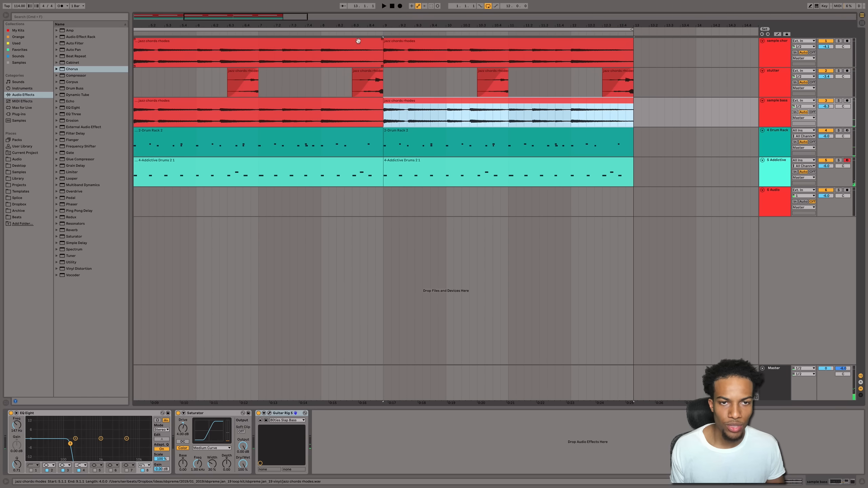
key("super+shift+d")
left_click_drag(347, 23, 348, 6)
left_click(161, 108)
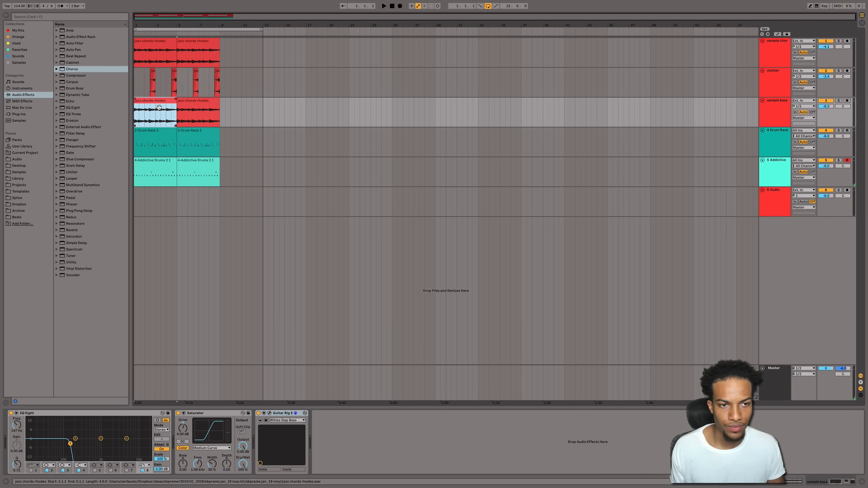
left_click(193, 107)
left_click(157, 110, "shift")
key("shift+super+d")
left_click(223, 116)
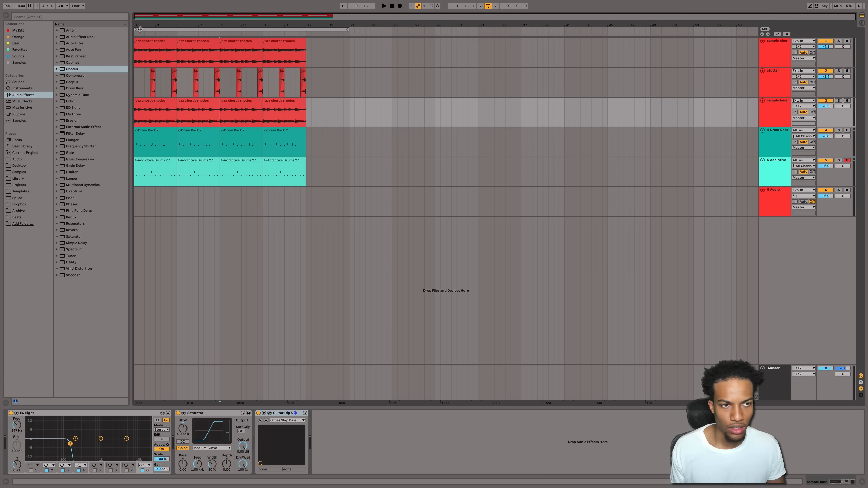
Set the loop to cover the eight bars from bar 9 to the start of bar 17.
left_click_drag(140, 30, 221, 29)
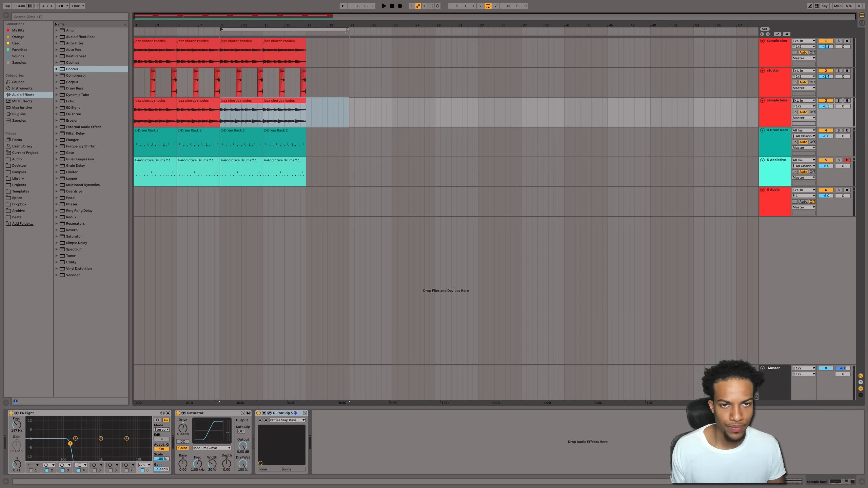
left_click_drag(346, 30, 305, 30)
key("z")
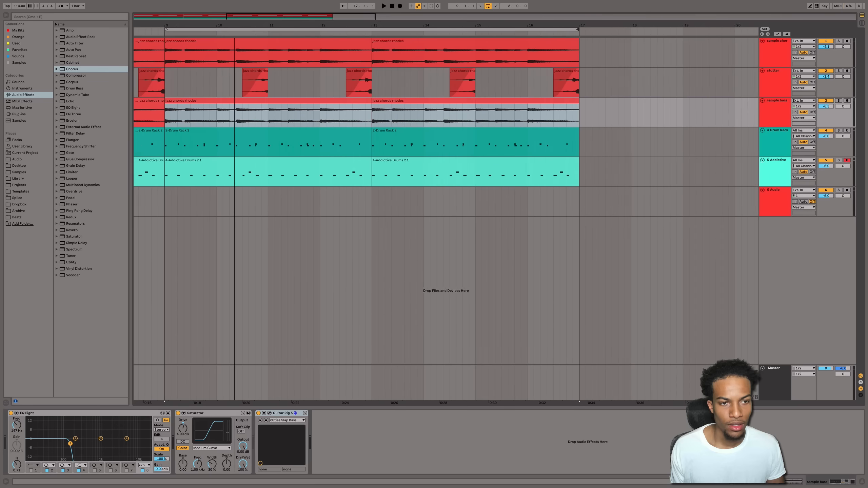
Try duplicating the opening beat and a half of the sample bass clip at bar 9.
left_click(207, 119)
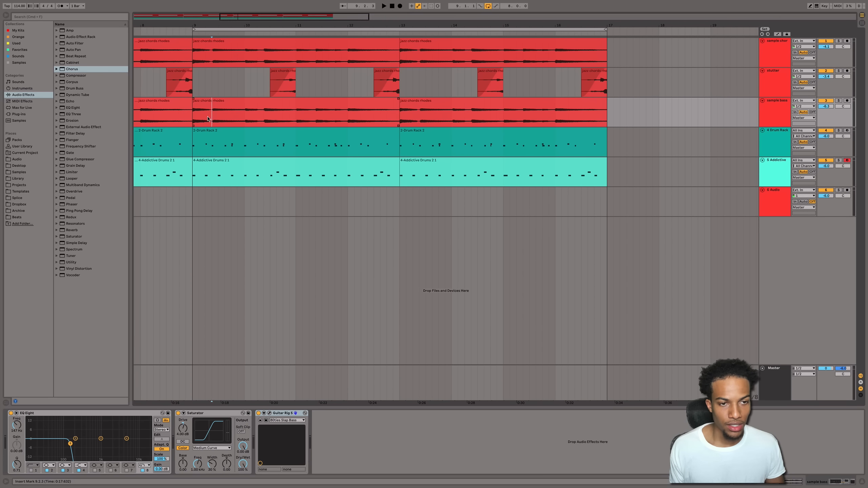
key("super+d")
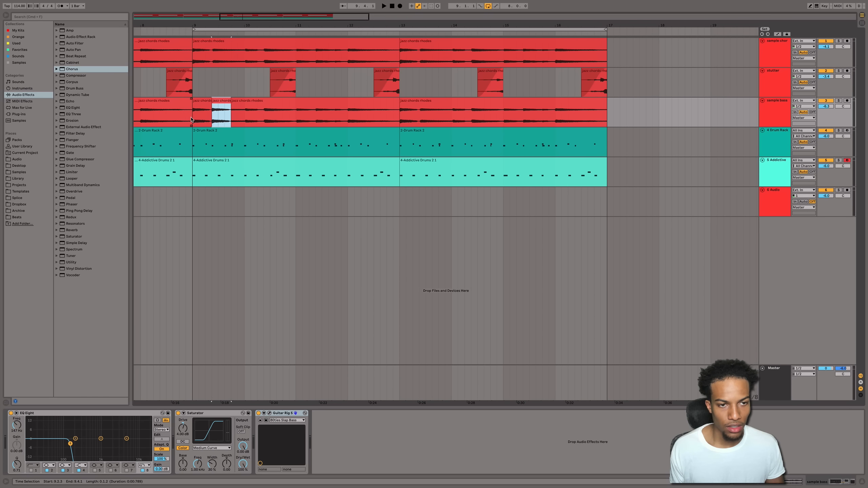
key("space")
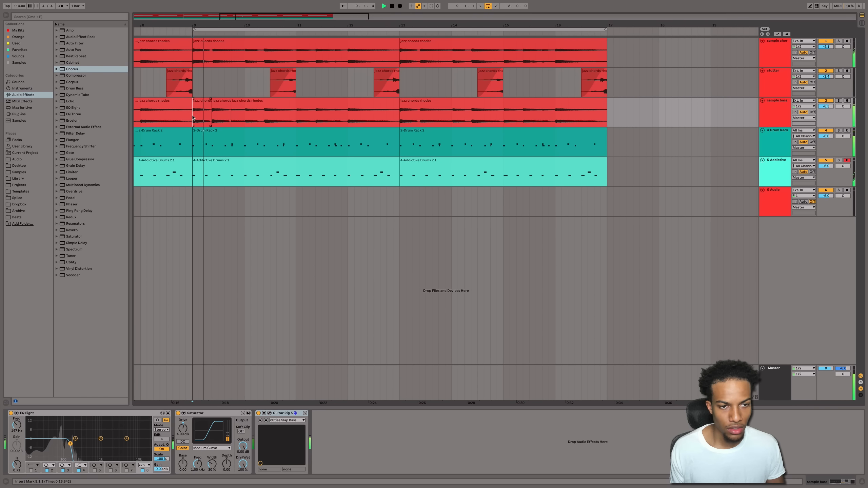
key("space")
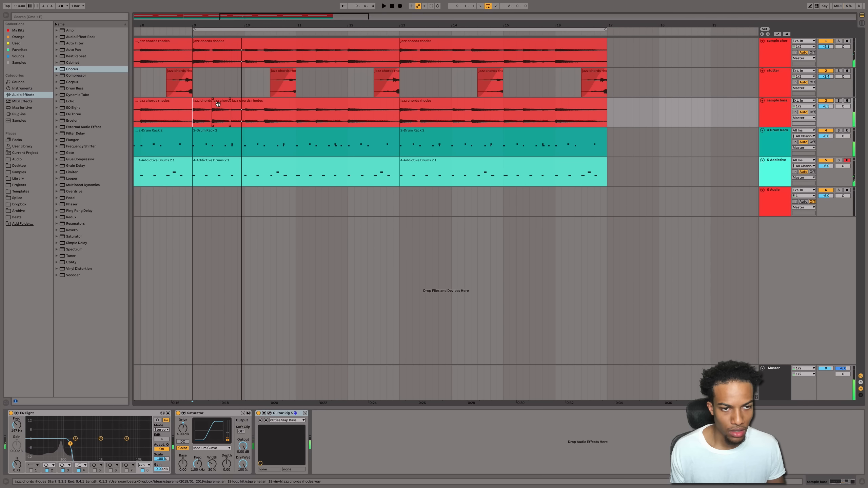
key("super+z")
Duplicate the first beat of bars 9 and 10 on the sample bass track so each bass note repeats.
left_click_drag(203, 118, 189, 120)
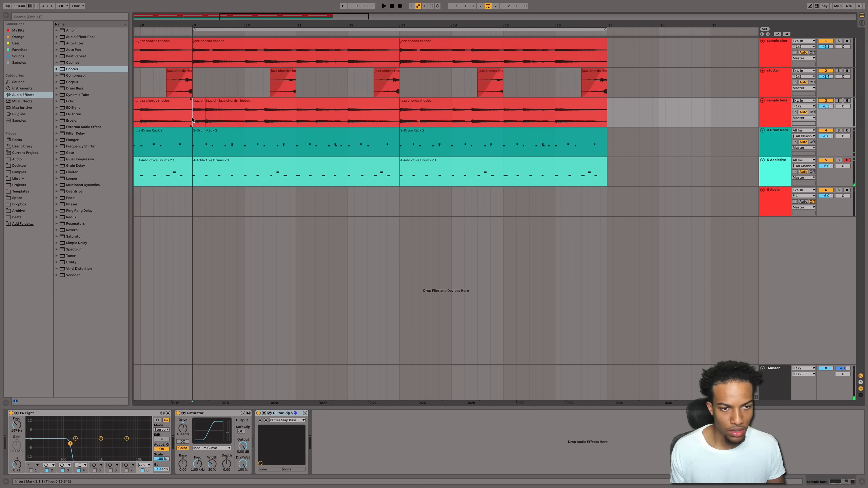
key("space")
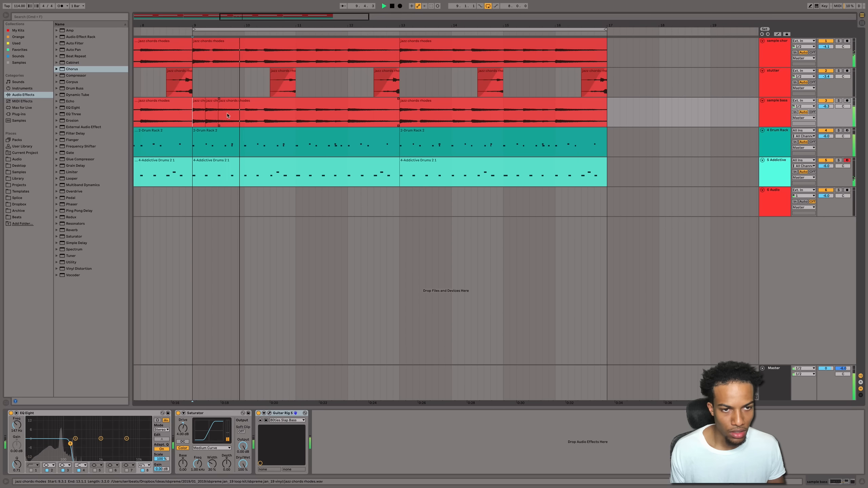
key("space")
key("space")
left_click_drag(245, 119, 257, 119)
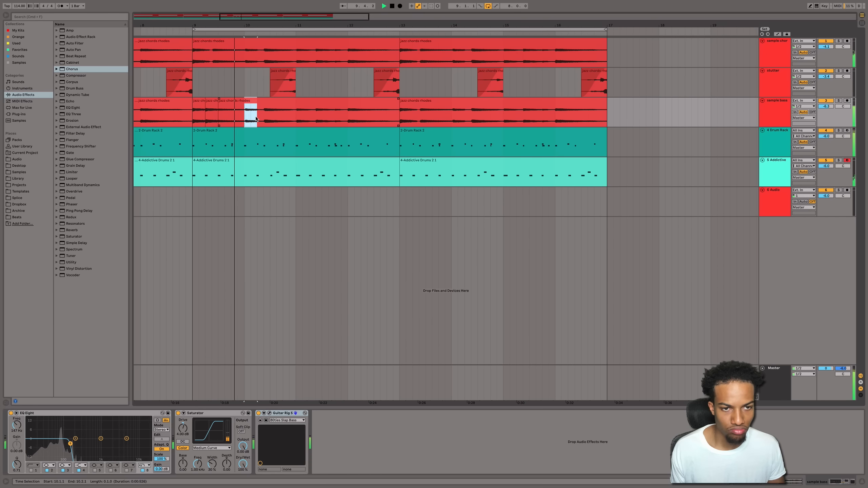
key("ctrl+d")
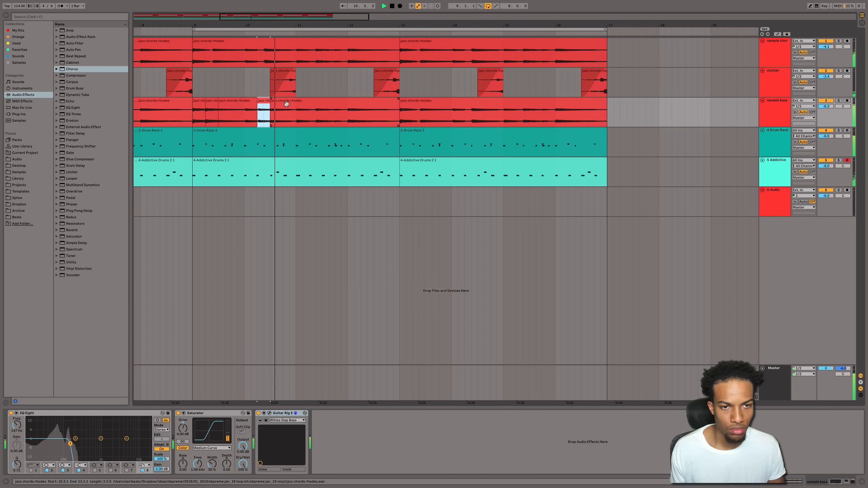
Repeat the opening bass notes in bars 11 and 12 and copy the chopped sample bass pattern over bars 13 to 16.
left_click(296, 119)
left_click_drag(296, 119, 308, 120)
key("ctrl+d")
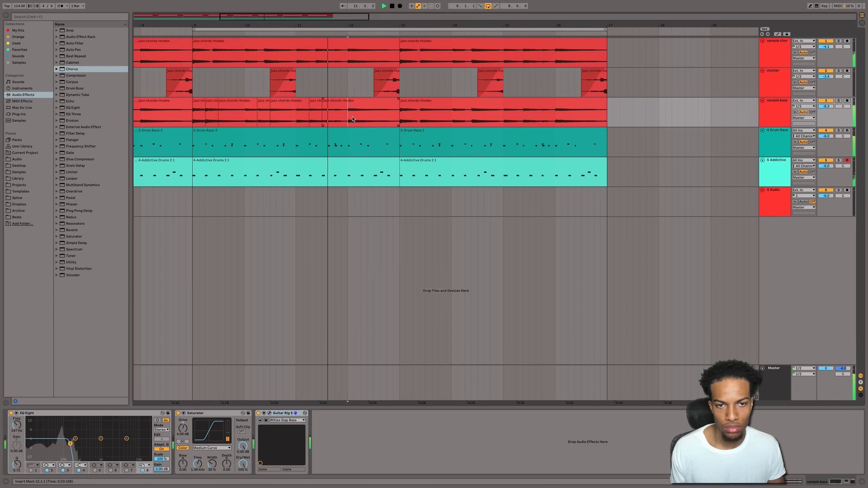
left_click_drag(347, 119, 373, 118)
key("ctrl+d")
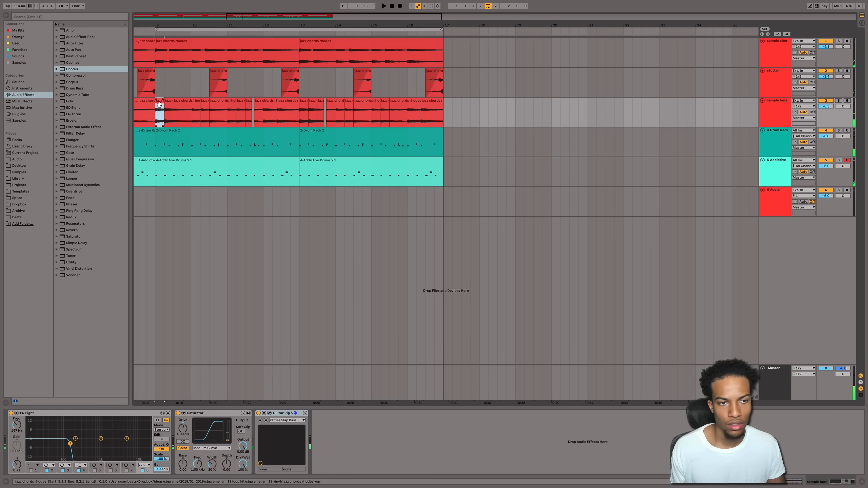
Trim the start of the sample bass piece after bar 9's repeated note to 9.3.3, checking the gap during playback.
key("space")
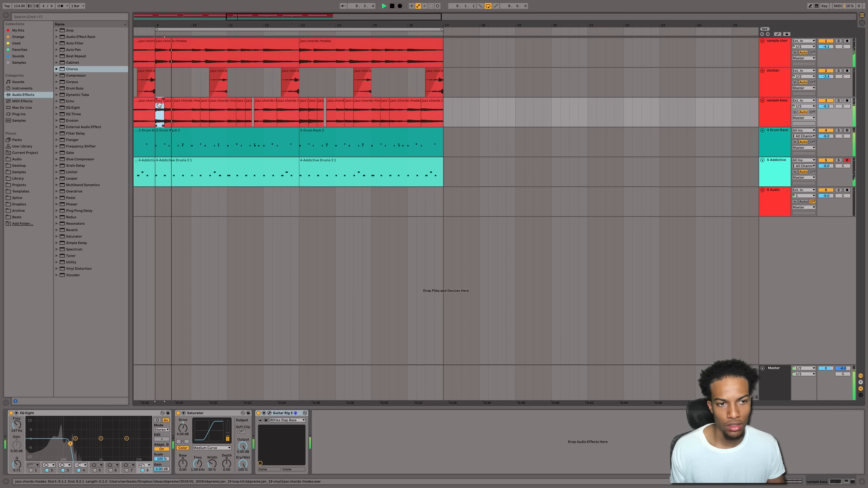
key("space")
key("space")
left_click(177, 107)
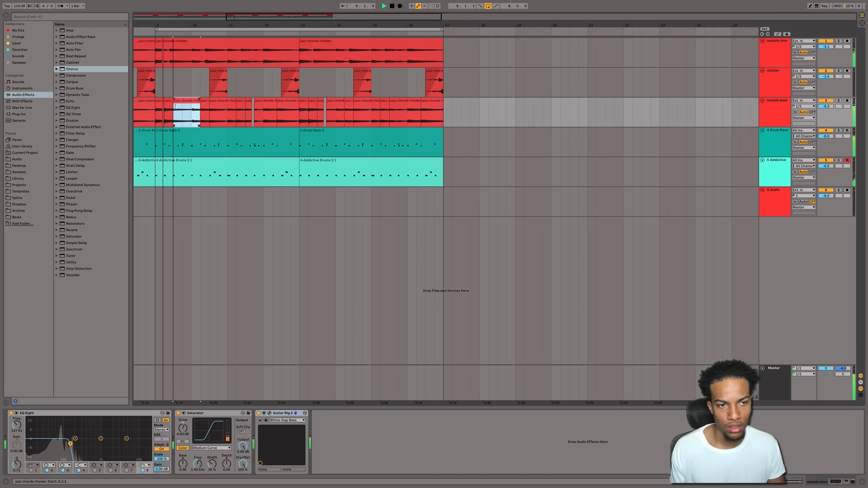
key("space")
key("space")
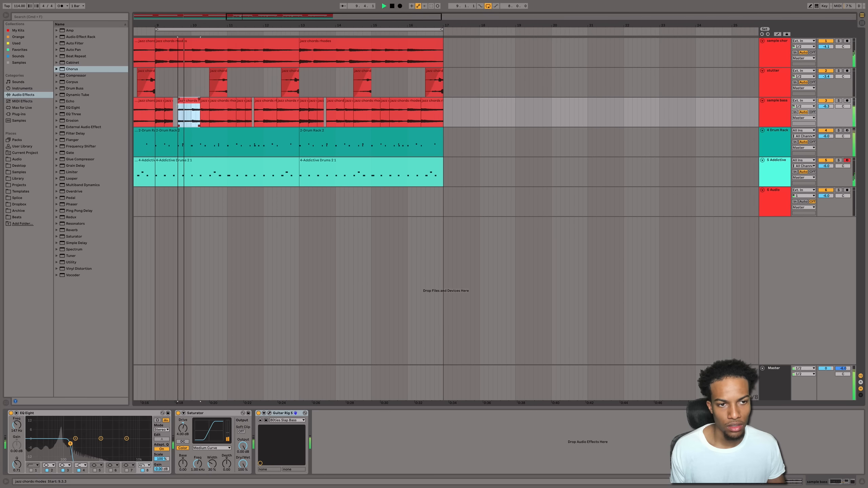
left_click(166, 107)
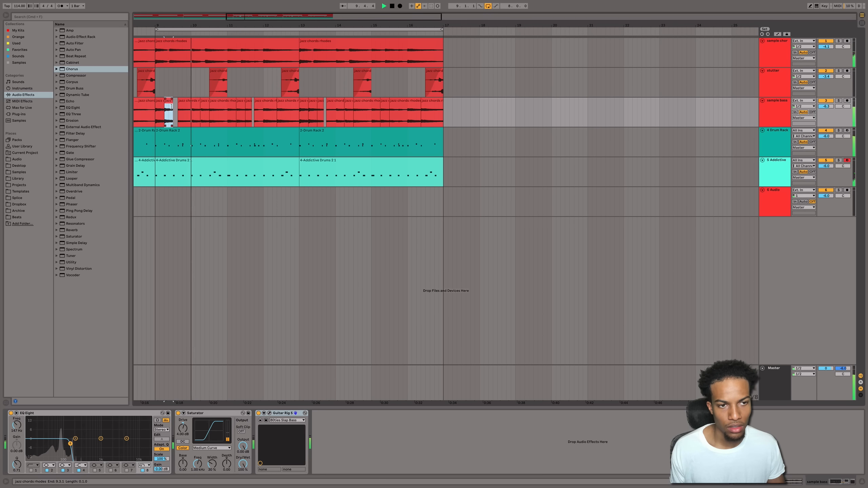
Trim the matching sample bass pieces in bars 10 and 11 to leave short gaps after the repeated notes, auditioning the result.
left_click(211, 106)
left_click_drag(211, 107, 215, 107)
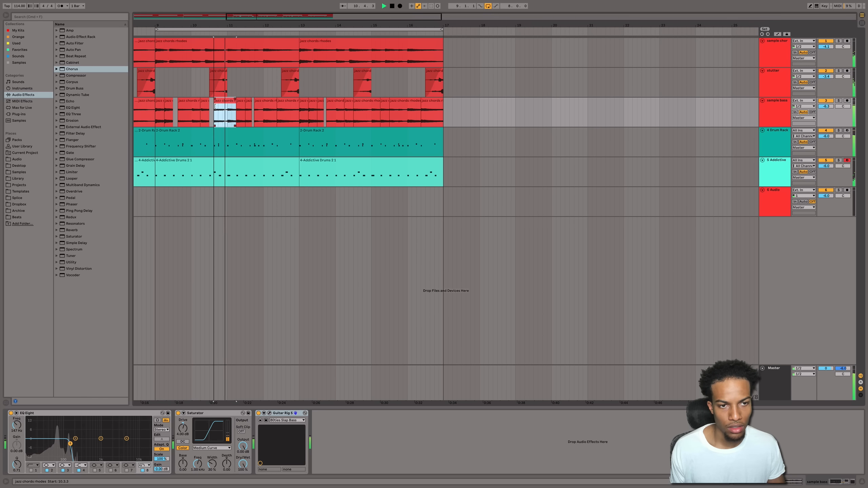
key("space")
key("space")
left_click(202, 107)
key("space")
key("space")
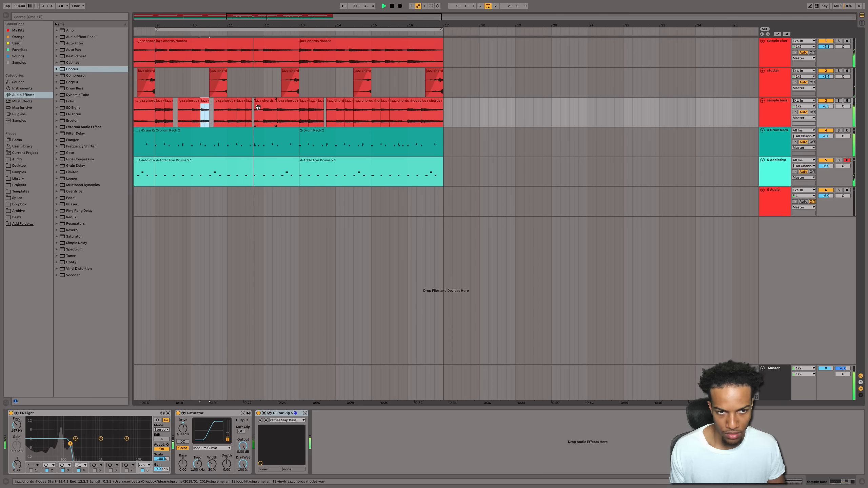
key("space")
key("space")
left_click_drag(247, 105, 255, 103)
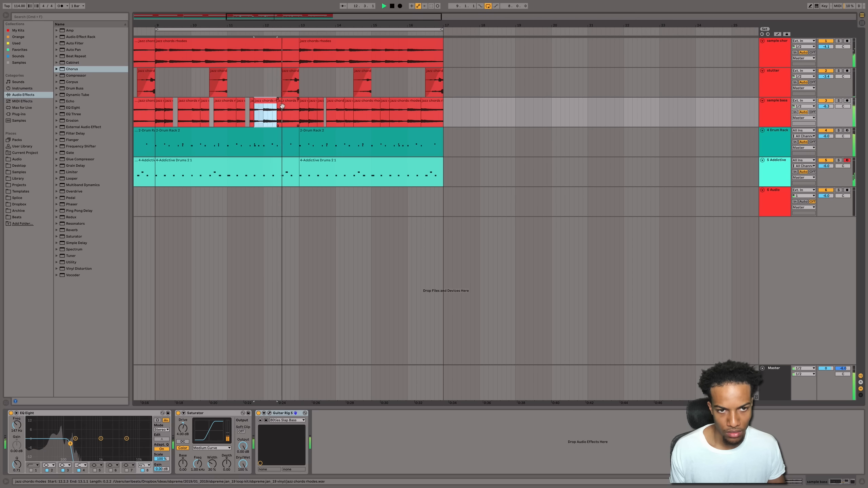
left_click_drag(259, 103, 283, 104)
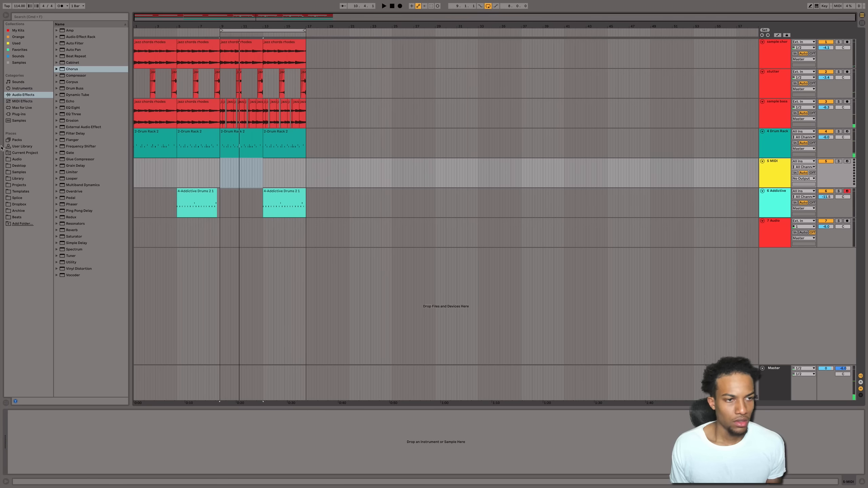
Load an empty Drum Rack instrument onto the new MIDI track 5 and select that track.
left_click(27, 32)
left_click(56, 44)
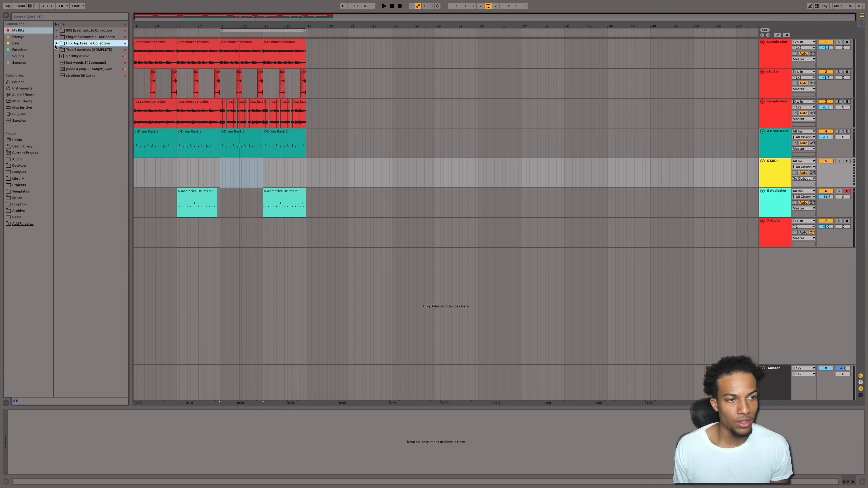
left_click(22, 88)
left_click_drag(75, 44, 765, 176)
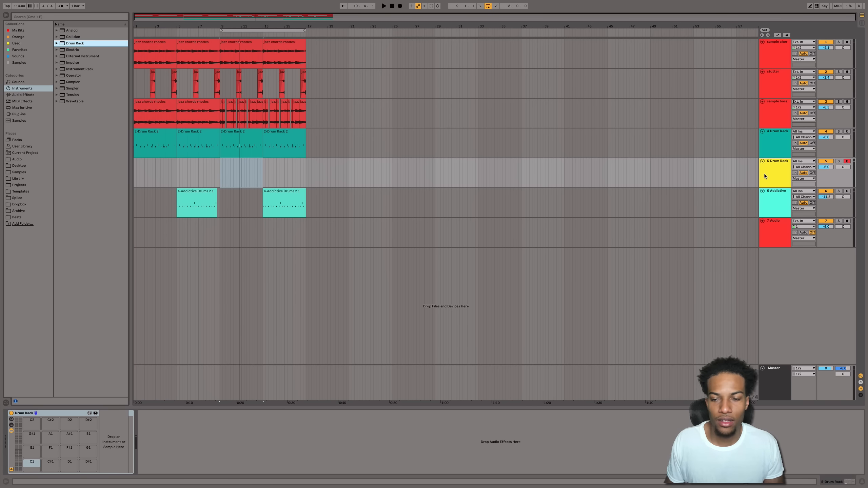
left_click(765, 175)
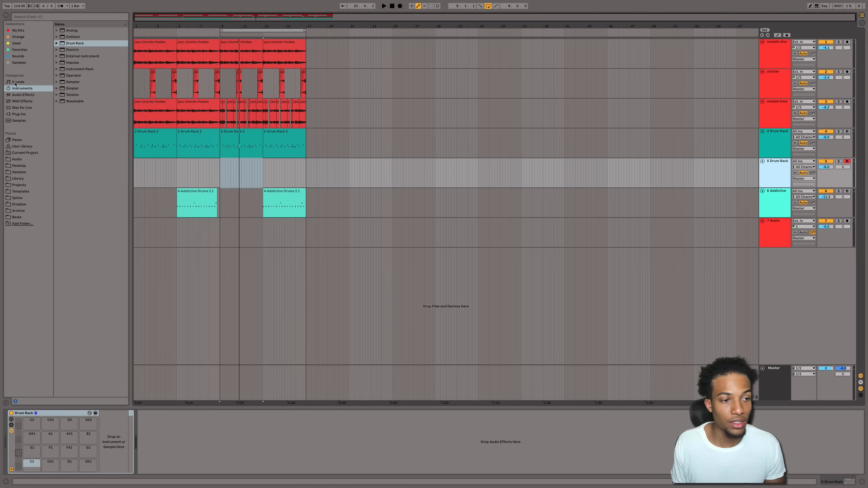
Audition closed hi-hats in the Part 1 [Boom] kit folder and load c hh 0011 onto the Drum Rack's C1 pad.
left_click(17, 30)
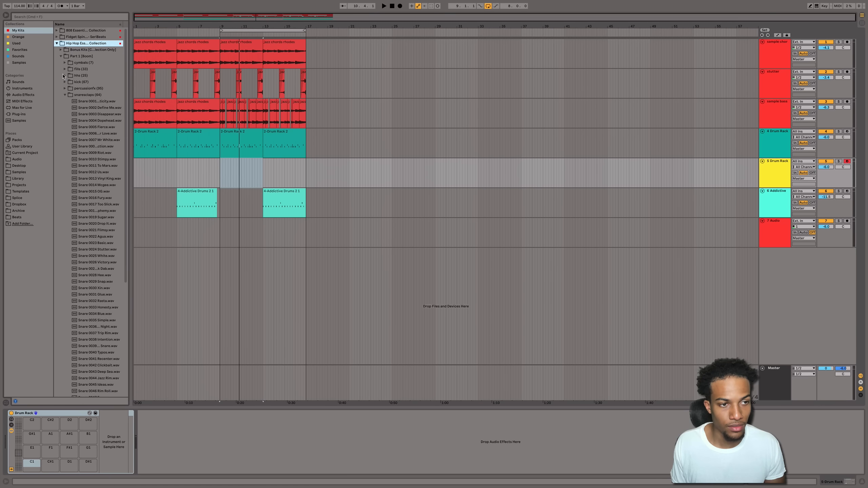
left_click(65, 76)
left_click(87, 83)
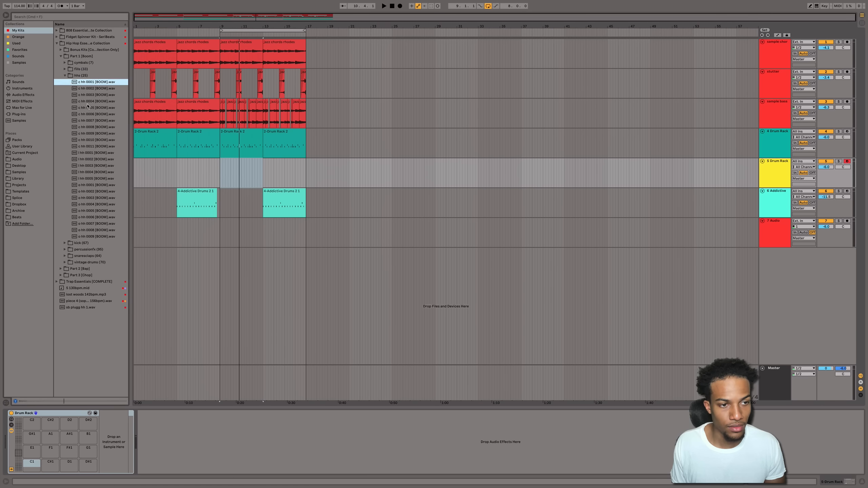
left_click(91, 102)
left_click(90, 82)
left_click(90, 114)
left_click(90, 81)
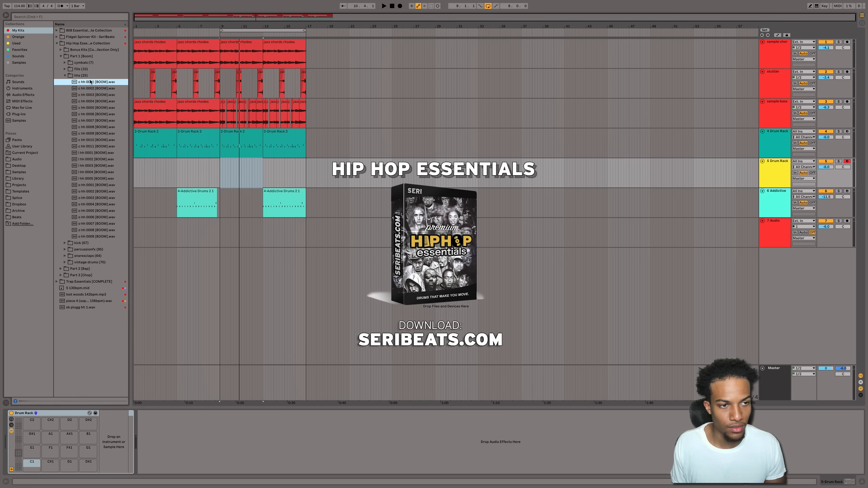
left_click_drag(36, 472, 33, 469)
left_click(87, 147)
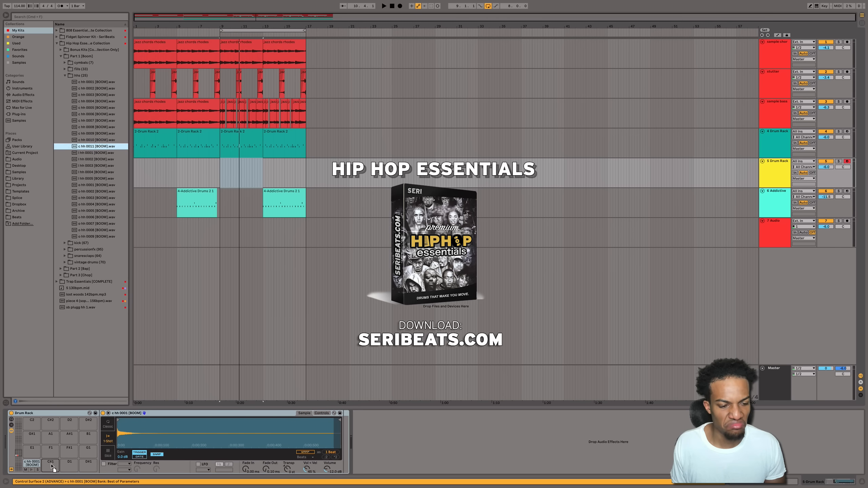
left_click_drag(51, 466, 33, 462)
Audition the open hi-hat samples from the same folder and load o hh 0003 onto the Drum Rack's C#1 pad.
left_click(89, 223)
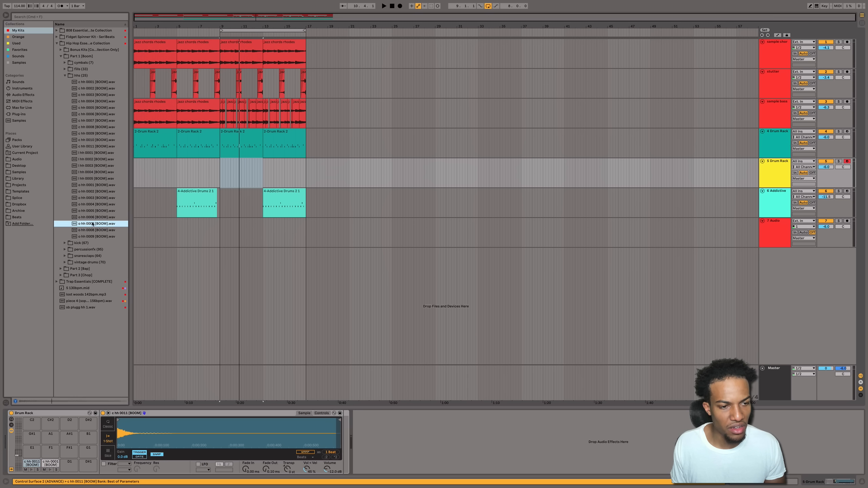
left_click(94, 217)
left_click(95, 211)
left_click(94, 204)
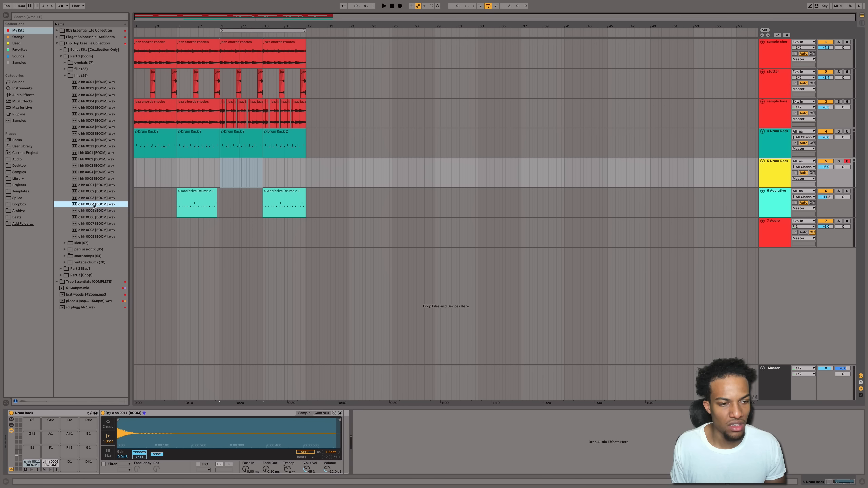
left_click(91, 199)
left_click(91, 204)
left_click(92, 192)
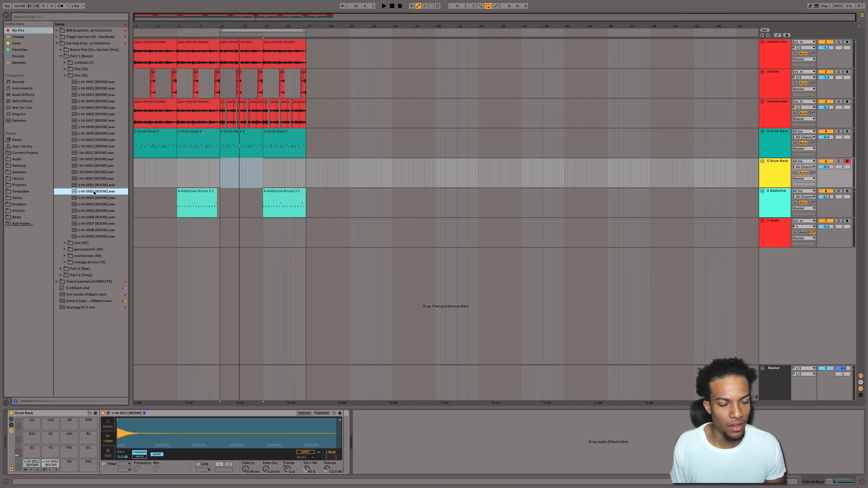
left_click(93, 185)
left_click(93, 199)
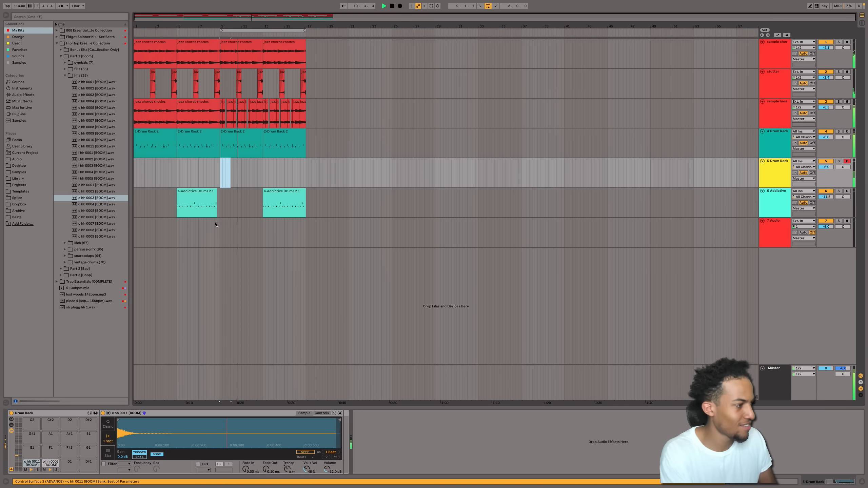
Record a hi-hat pattern on track 5 from bar 9 to 11.2.1, repeat it through bar 16, and play it back.
key("space")
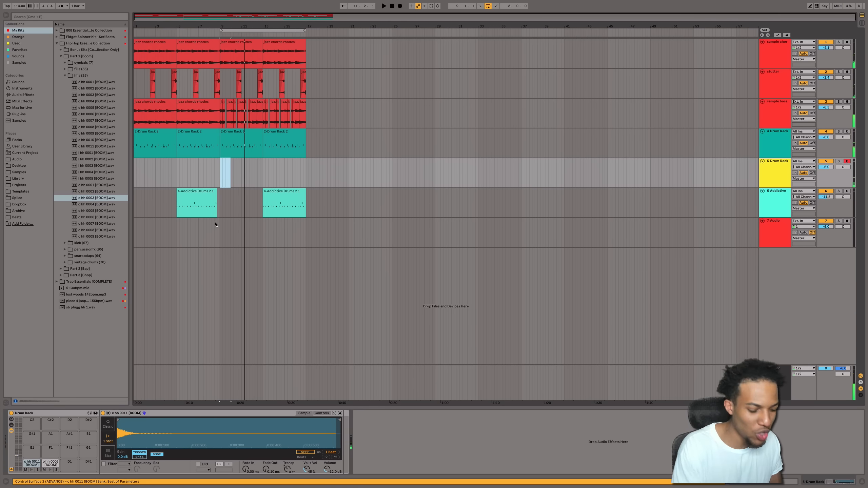
key("F9")
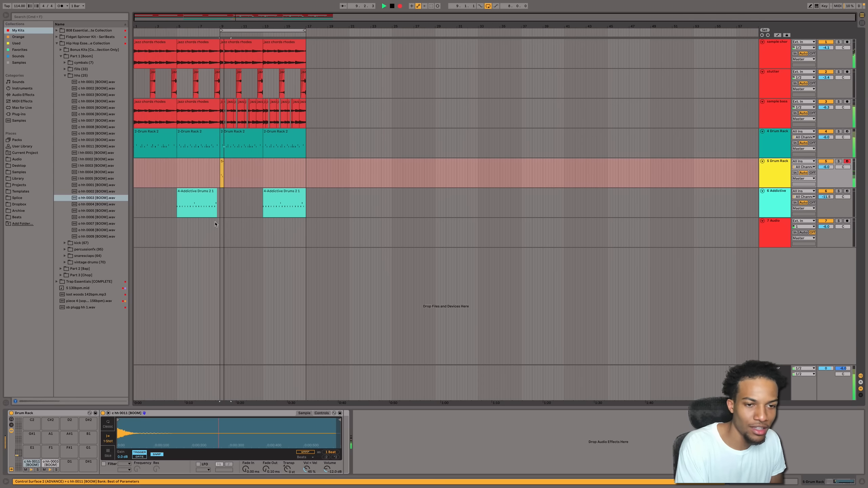
key("space")
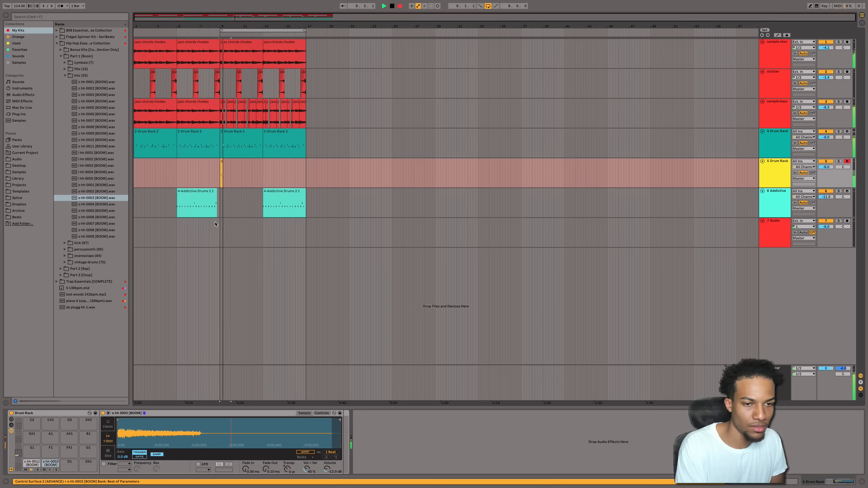
key("space")
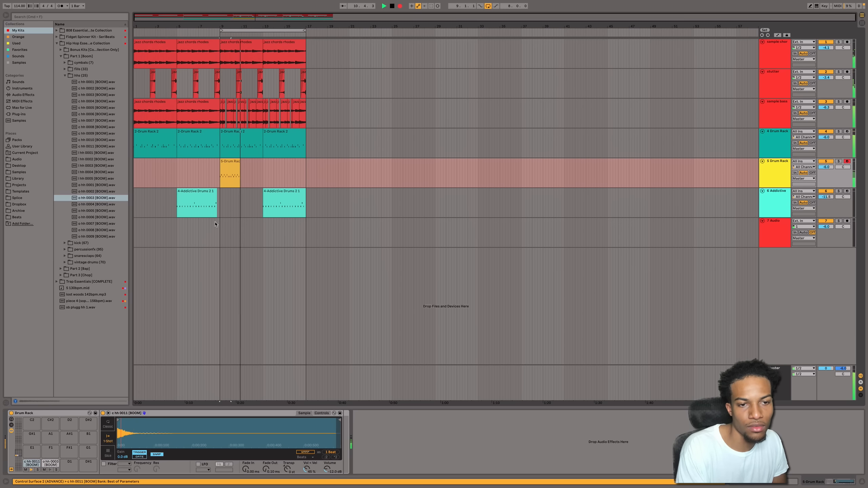
key("space")
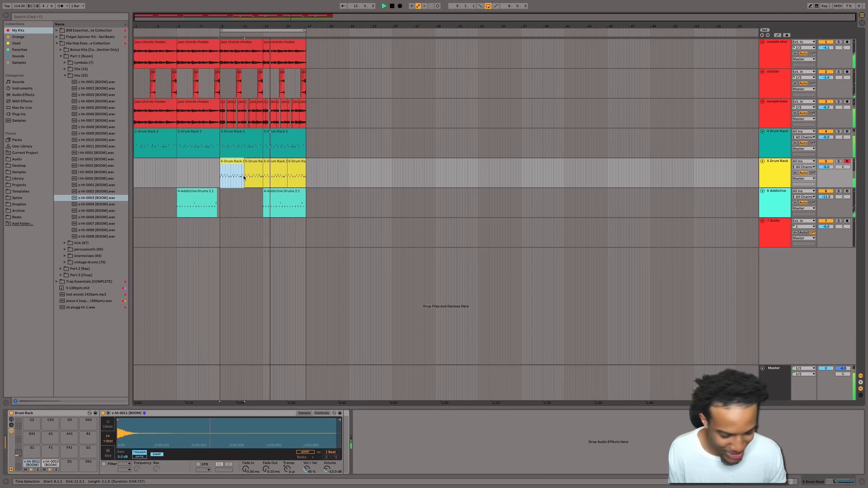
key("space")
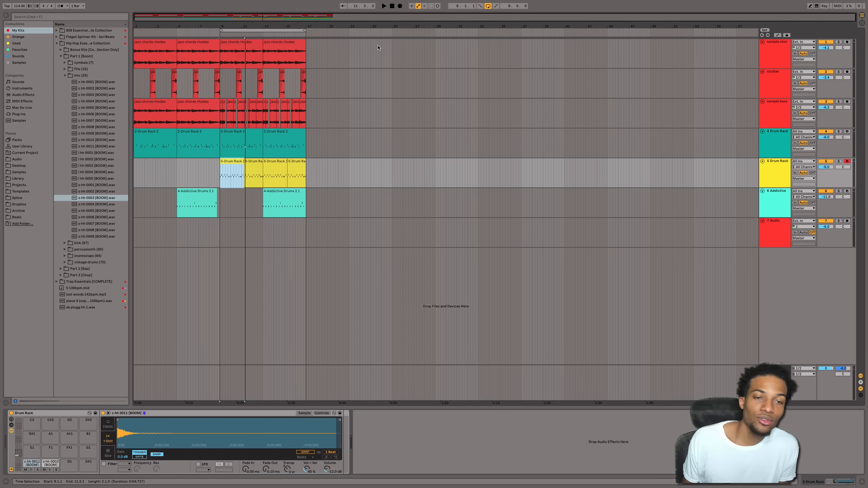
Add the RC-20 Retro Color plug-in after the EQ Eight on the sample chords track and place its window clear of the clips.
left_click_drag(375, 24, 411, 27)
double_click(300, 43)
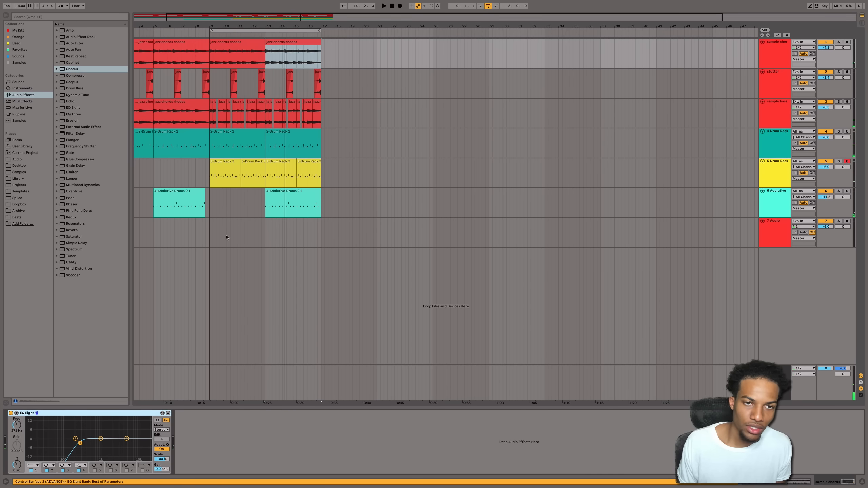
key("space")
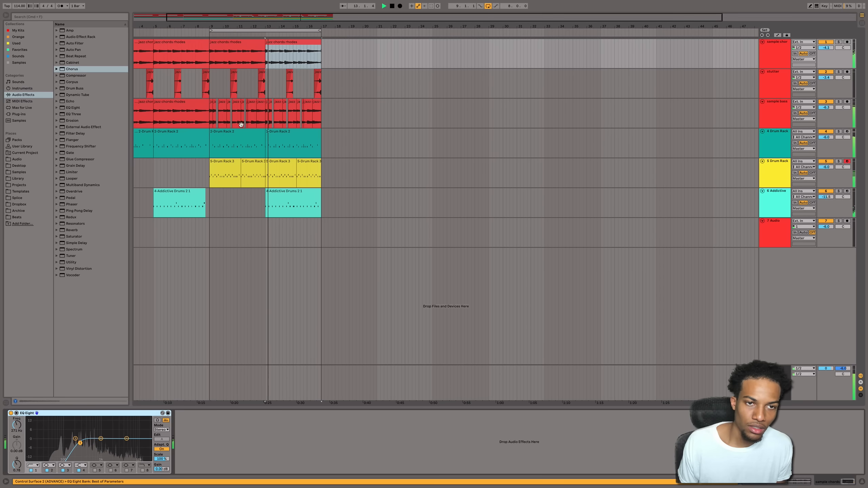
left_click(228, 52)
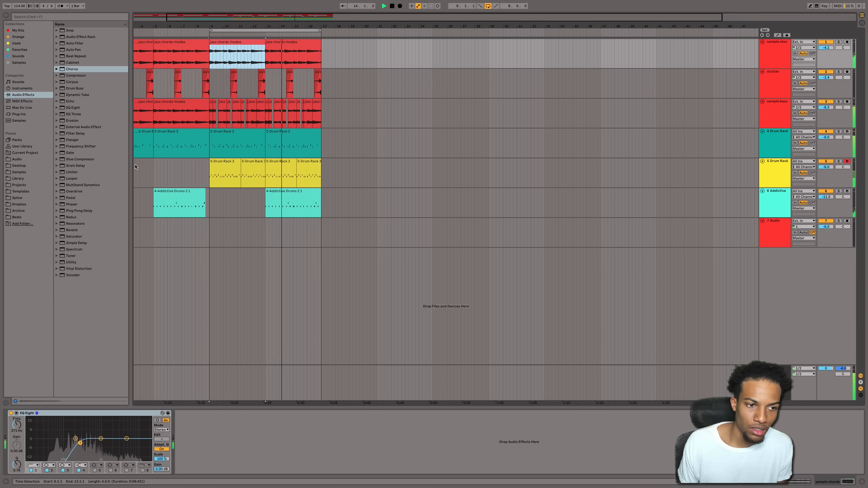
left_click(36, 115)
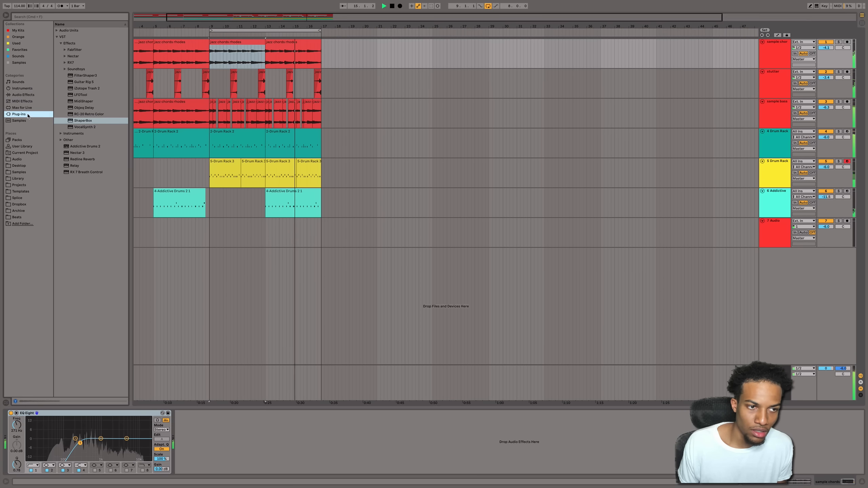
double_click(86, 114)
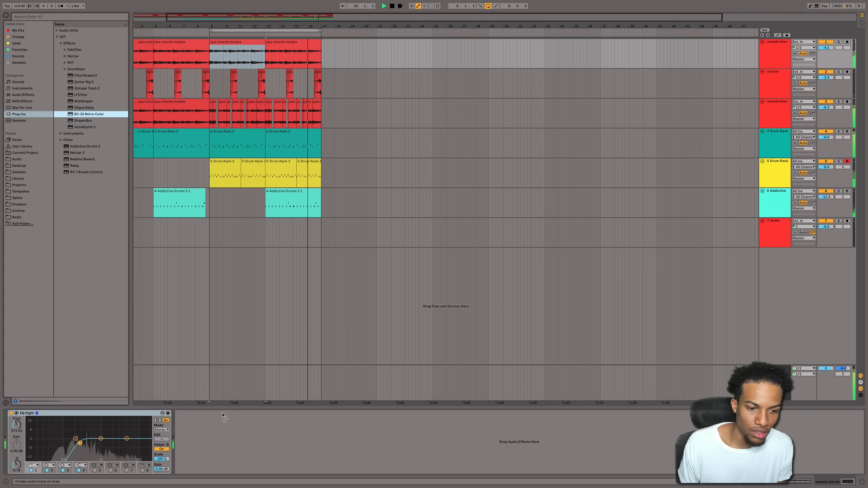
left_click(482, 193)
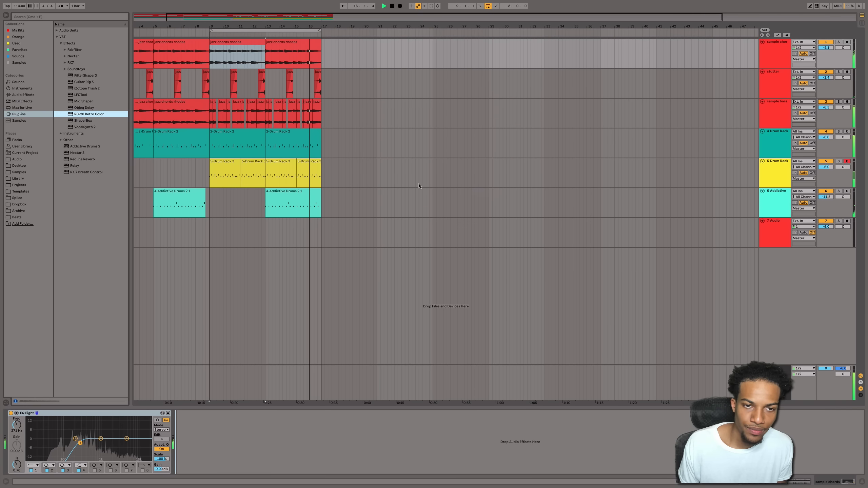
left_click(259, 214)
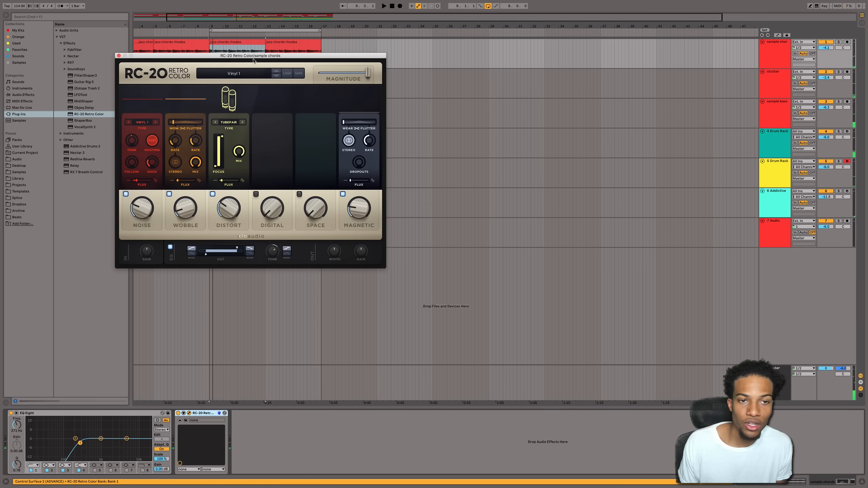
left_click_drag(254, 60, 513, 59)
Turn off RC-20's Noise and Distort modules, set Wobble to 20%, and adjust the wow rate during playback, closing the plug-in view.
left_click(376, 196)
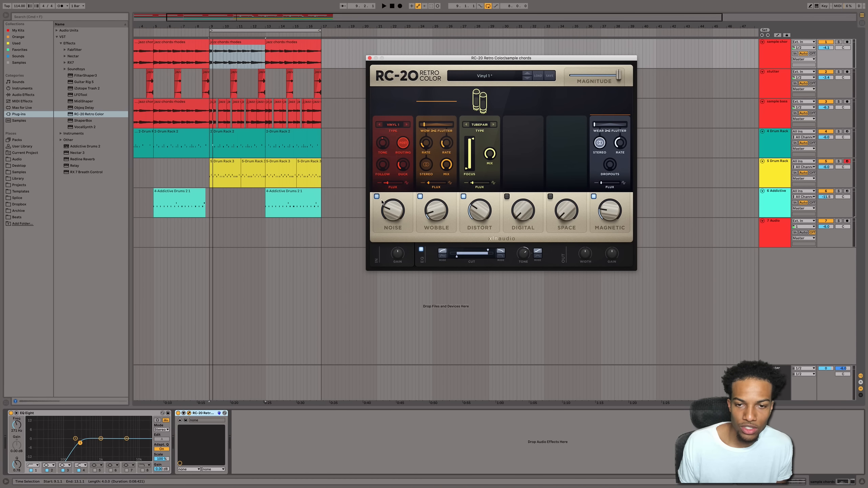
left_click(463, 196)
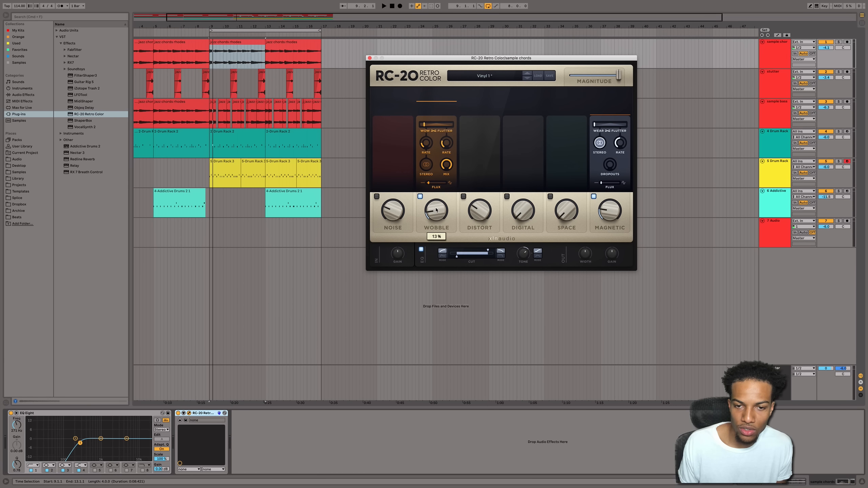
left_click_drag(438, 215, 438, 205)
key("space")
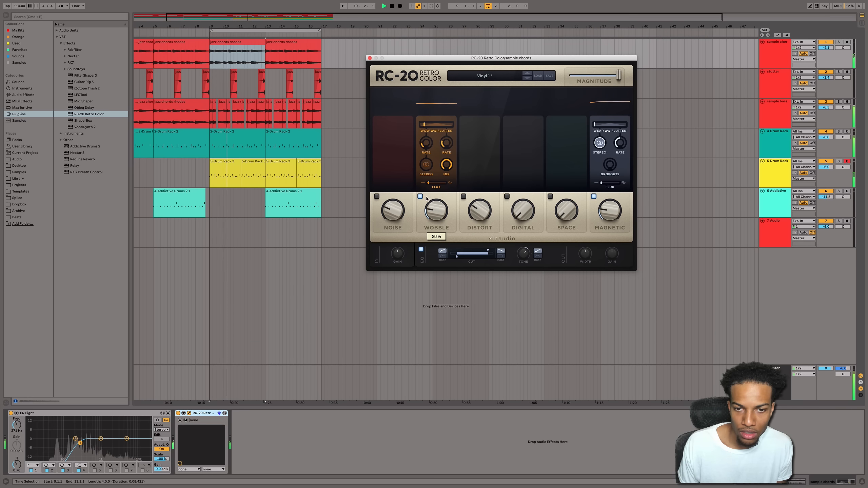
mouse_move(428, 146)
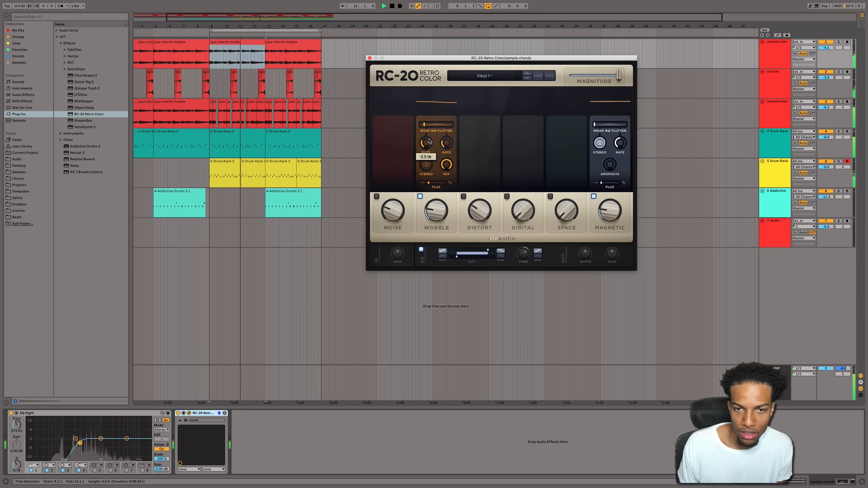
left_click_drag(427, 146, 394, 105)
key("super+alt+p")
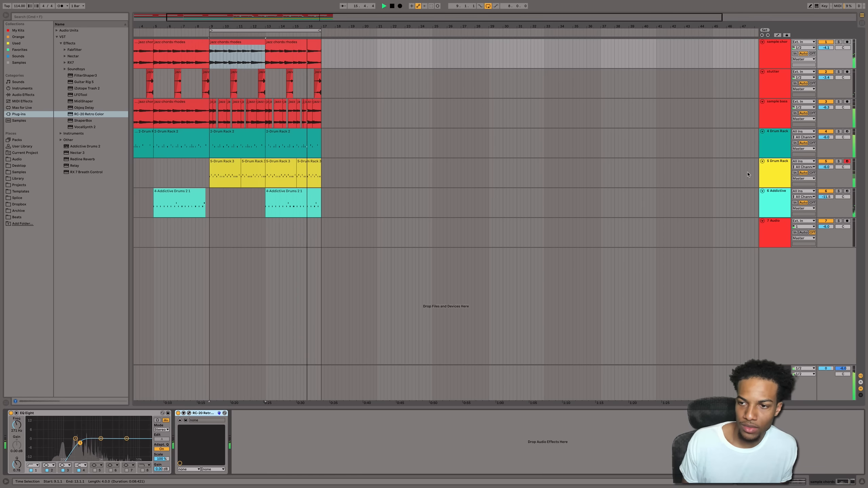
Audition the closed hi-hat pad in track 5's Drum Rack and the 808 pad in track 4's Drum Rack.
left_click(773, 172)
left_click(31, 470)
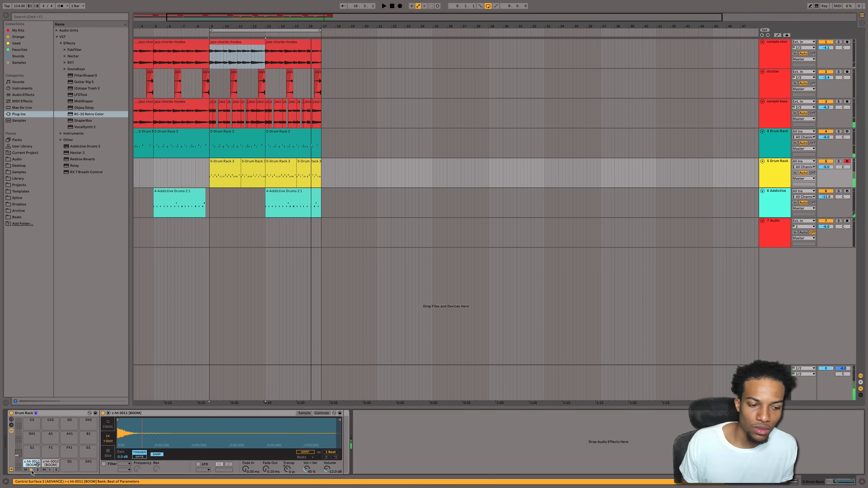
left_click(780, 139)
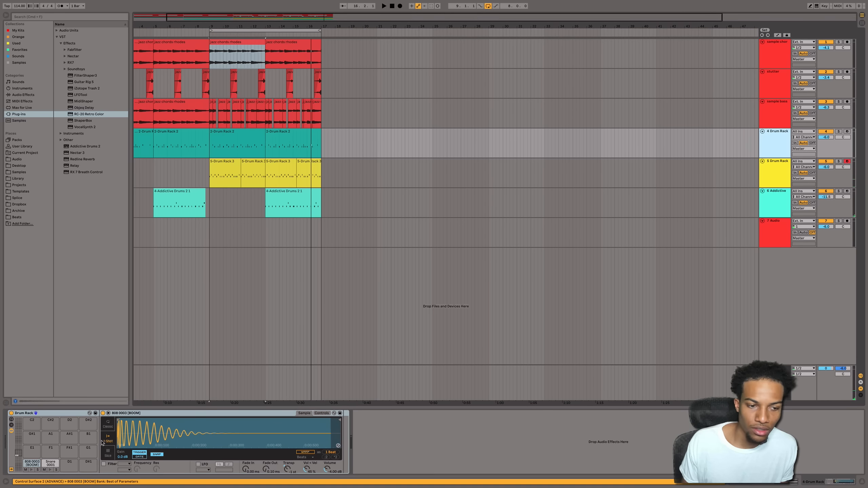
left_click(32, 470)
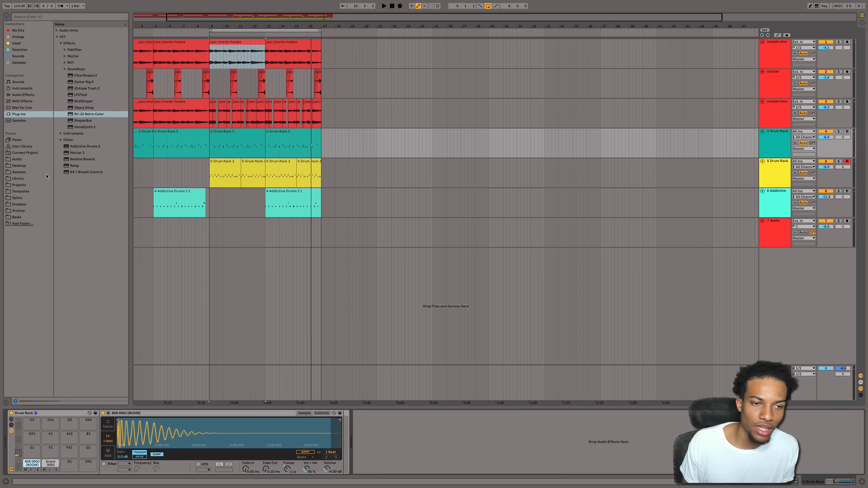
left_click(18, 171)
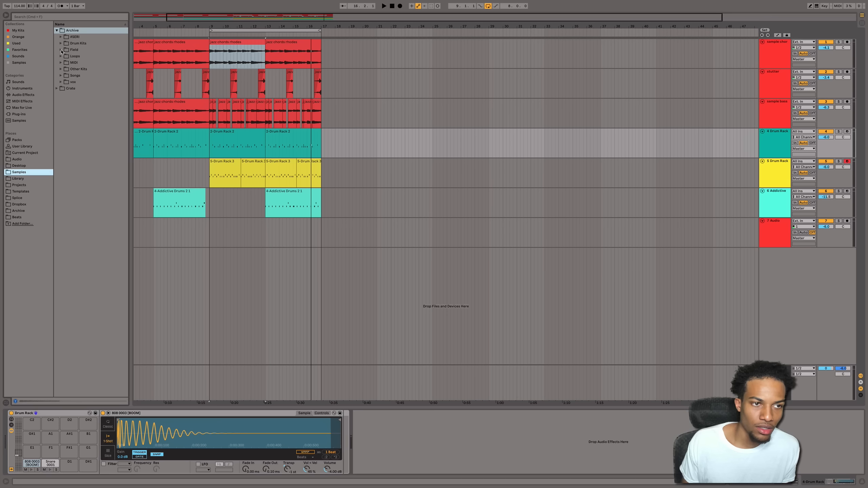
left_click(57, 31)
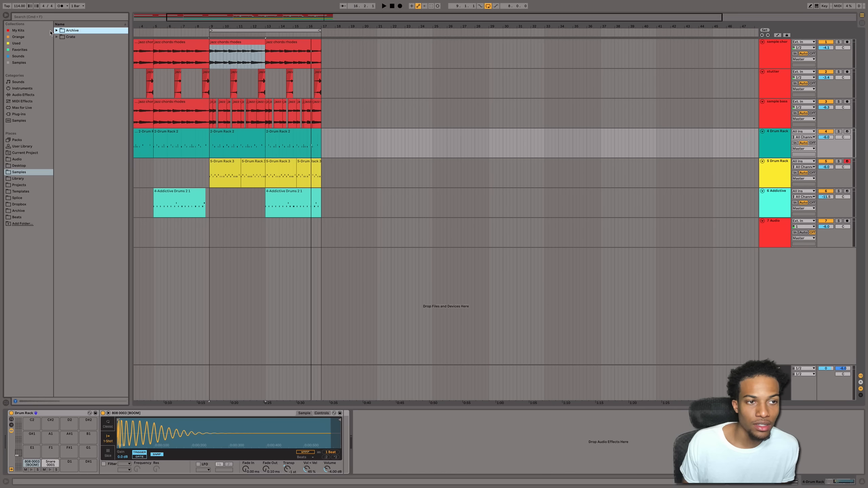
left_click(60, 43)
Audition kick samples in the Part 1 [Boom] kick folder of the hip-hop collection in My Kits.
left_click(31, 30)
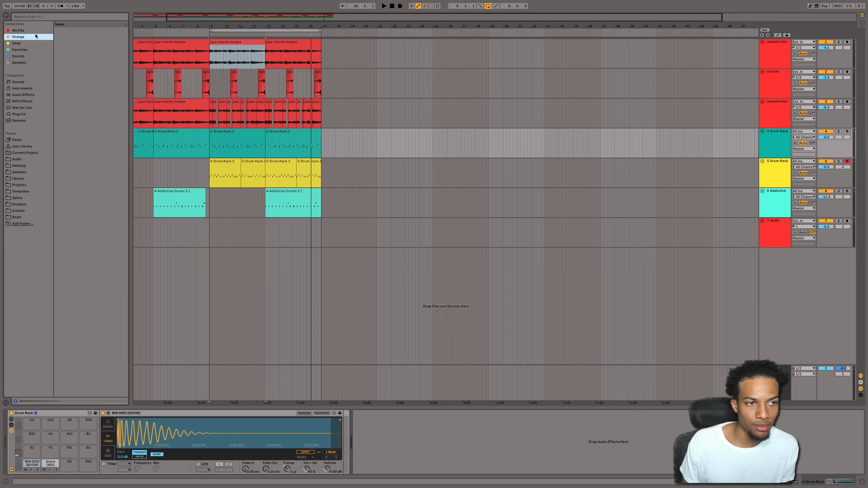
left_click(65, 76)
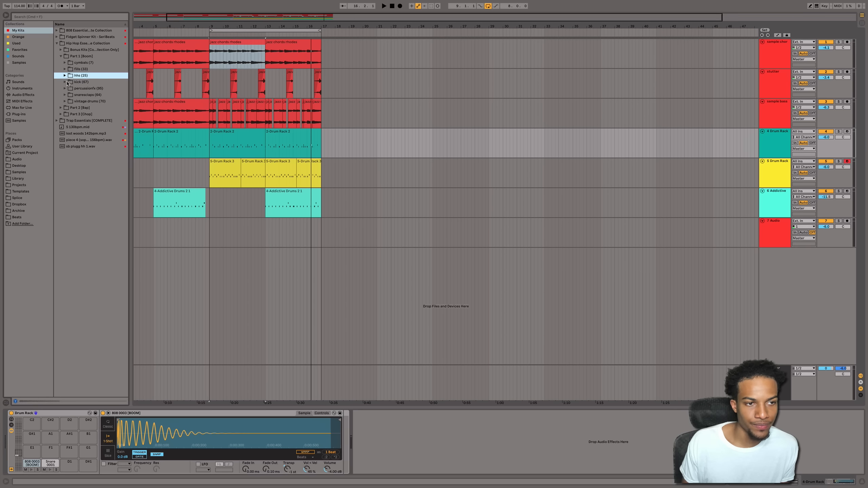
left_click(65, 82)
left_click(96, 101)
left_click(96, 197)
left_click(98, 236)
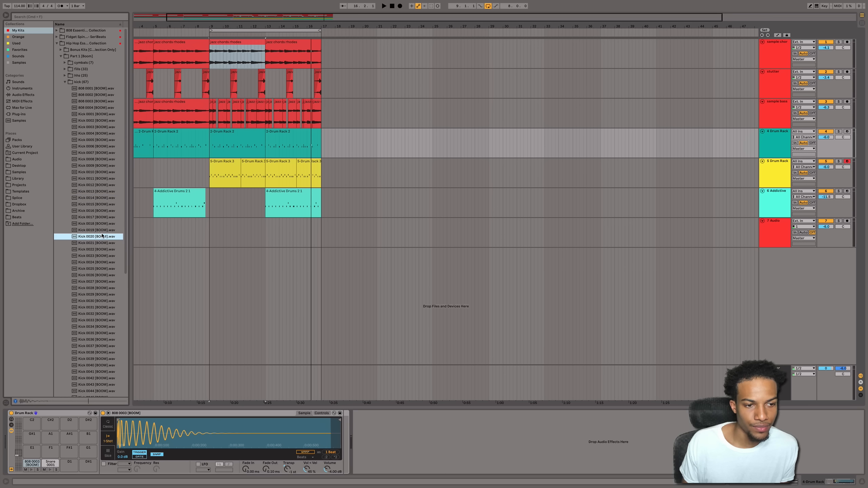
left_click(102, 231)
left_click(102, 295)
Replace the 808 pad's sample in track 4's Drum Rack with Kick 0038 [BOOM] and lower the pad's volume during playback.
key("Down")
key("Down")
key("Down")
key("Down")
key("Down")
key("Down")
key("Down")
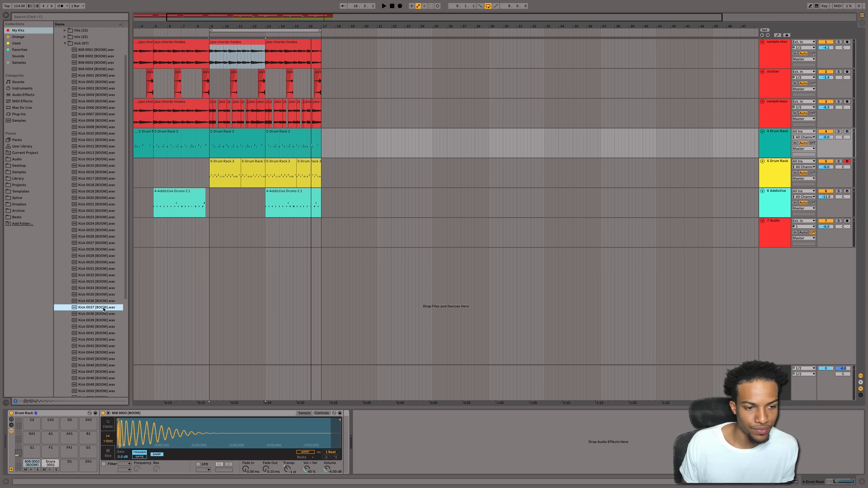
key("Return")
key("space")
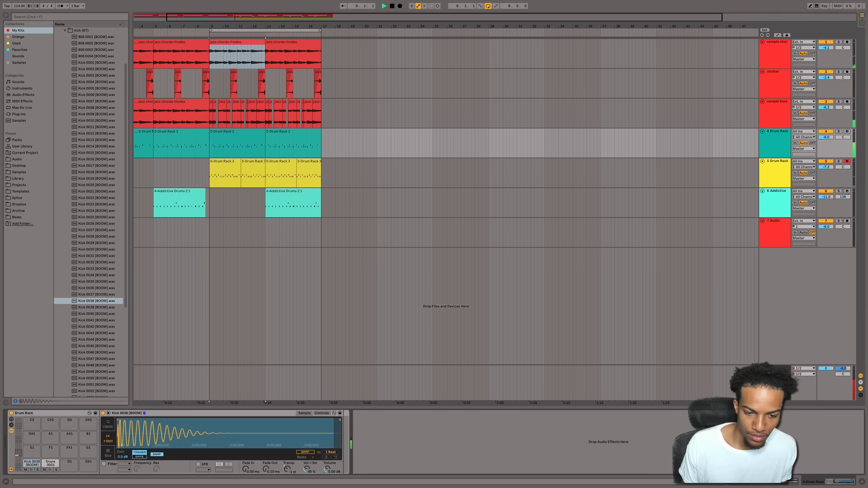
left_click_drag(327, 470, 327, 474)
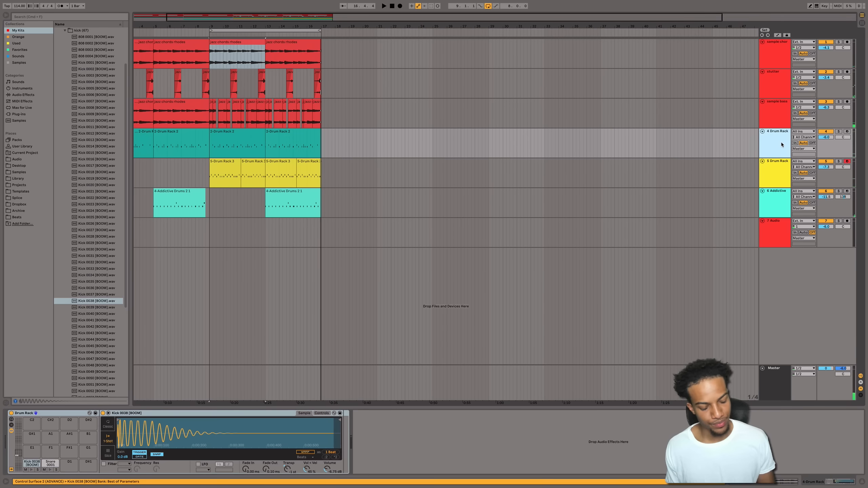
Insert a MIDI track below track 4 and load an empty Drum Rack on it.
key("super+shift+t")
scroll(66, 82, "up", 4)
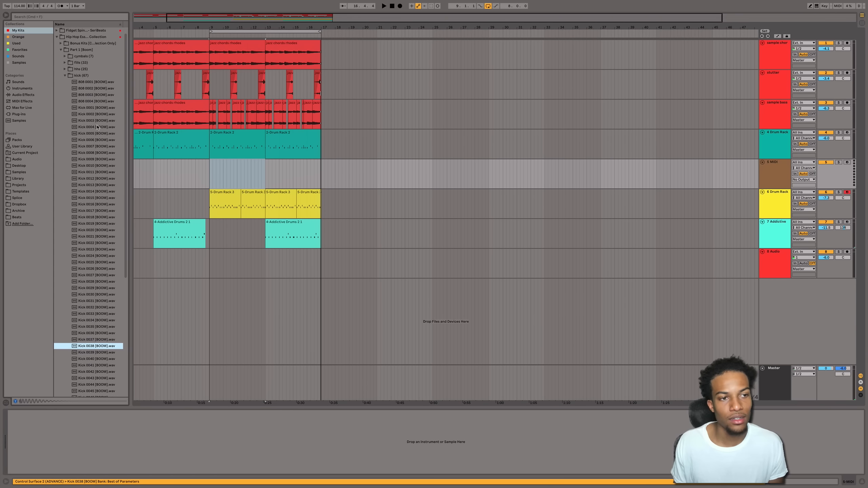
left_click(64, 81)
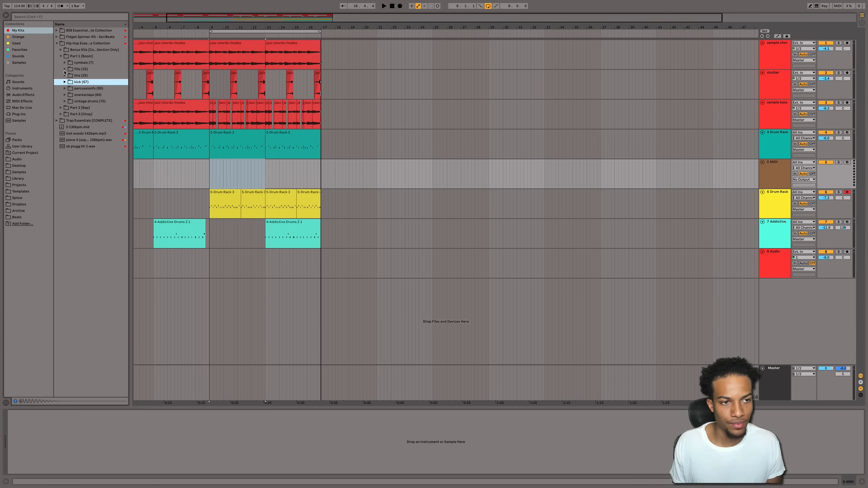
left_click(64, 70)
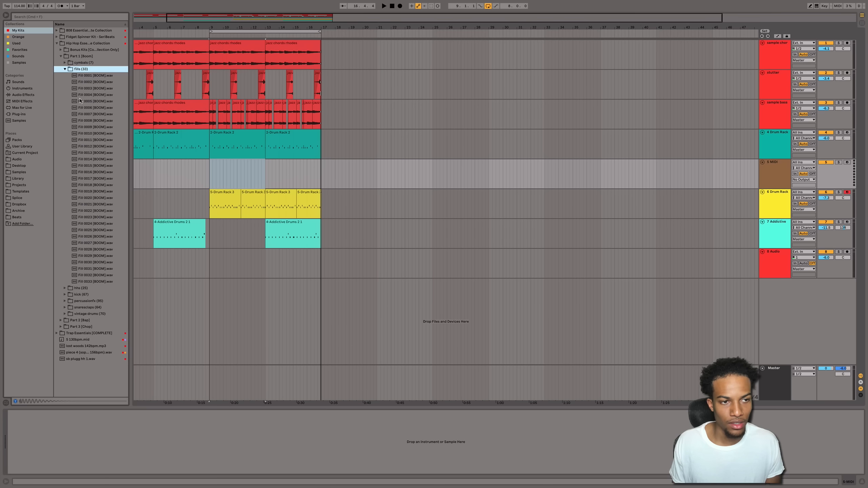
left_click(775, 174)
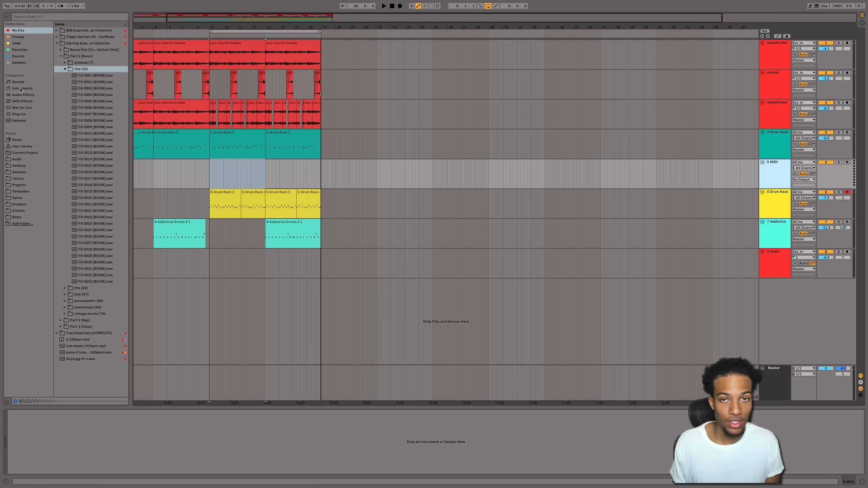
left_click(20, 89)
left_click_drag(69, 44, 774, 180)
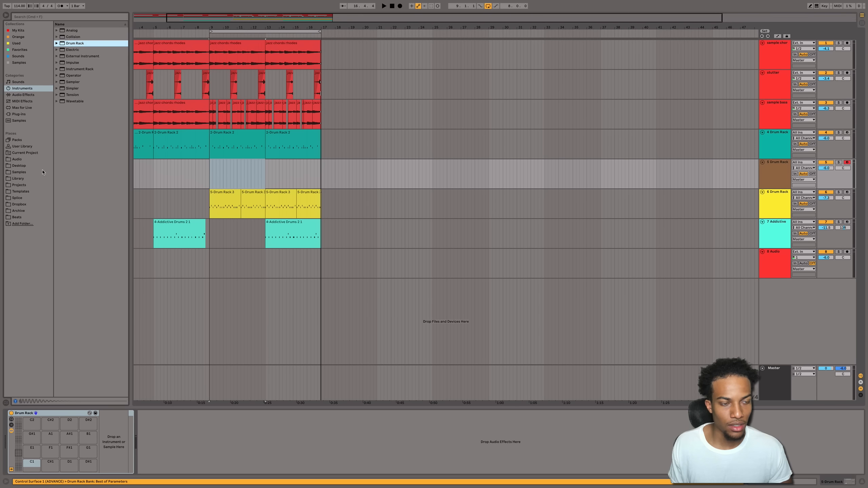
Audition the drum fill samples from Fill 0013 to Fill 0020 in the Part 1 [Boom] fills folder.
left_click(18, 211)
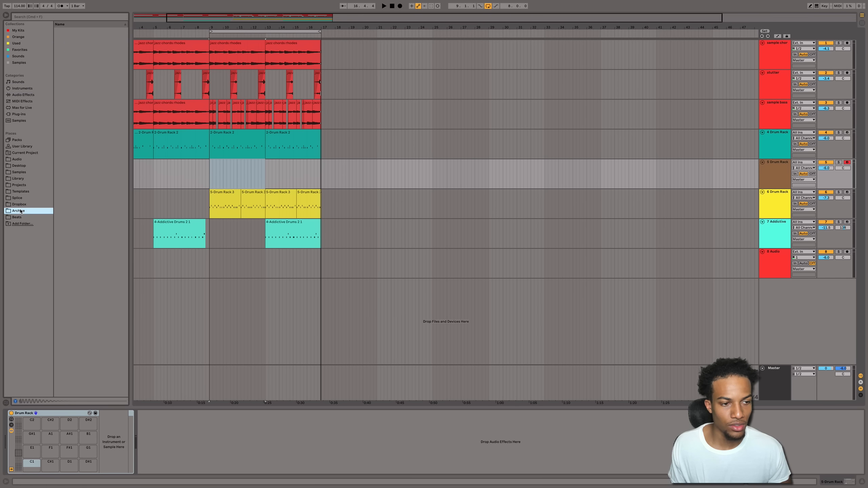
left_click(60, 37)
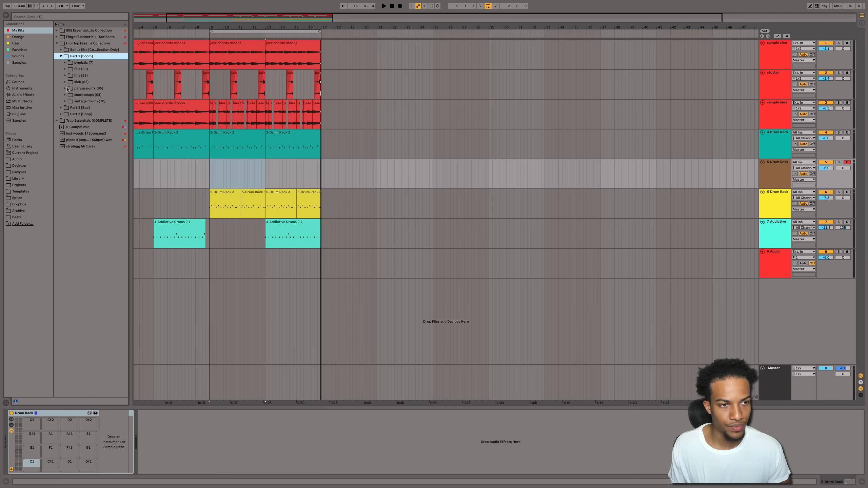
left_click(64, 69)
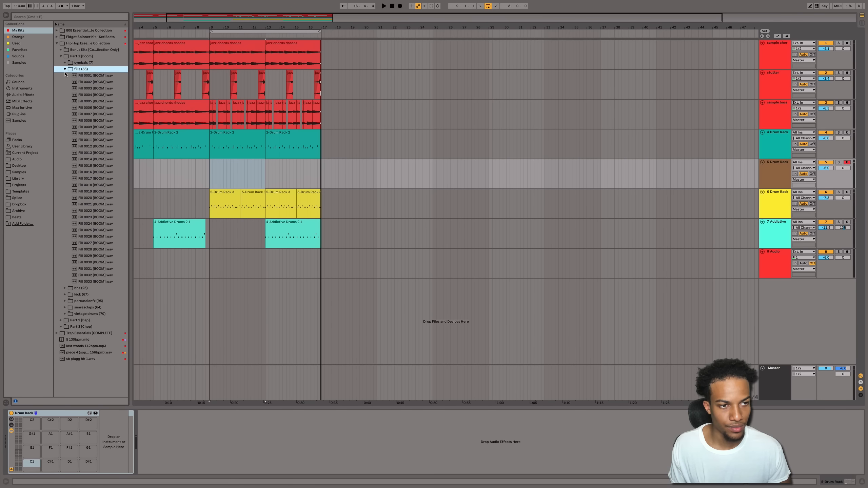
left_click(67, 90)
left_click(91, 152)
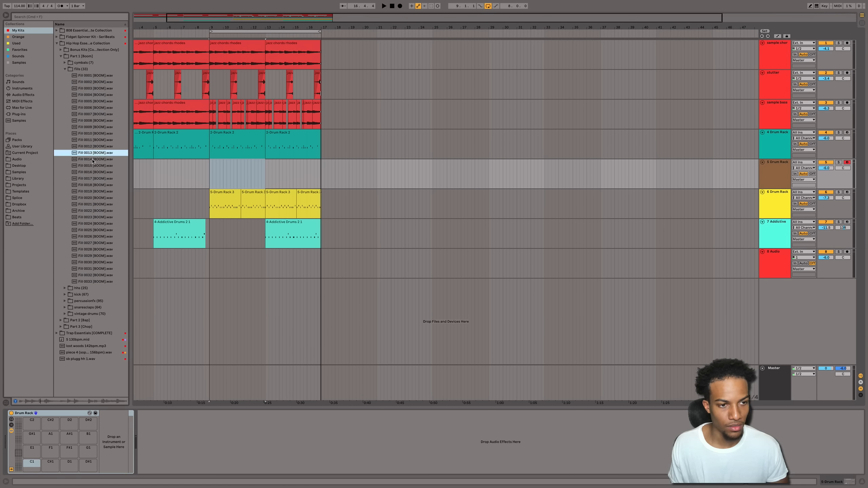
left_click(96, 159)
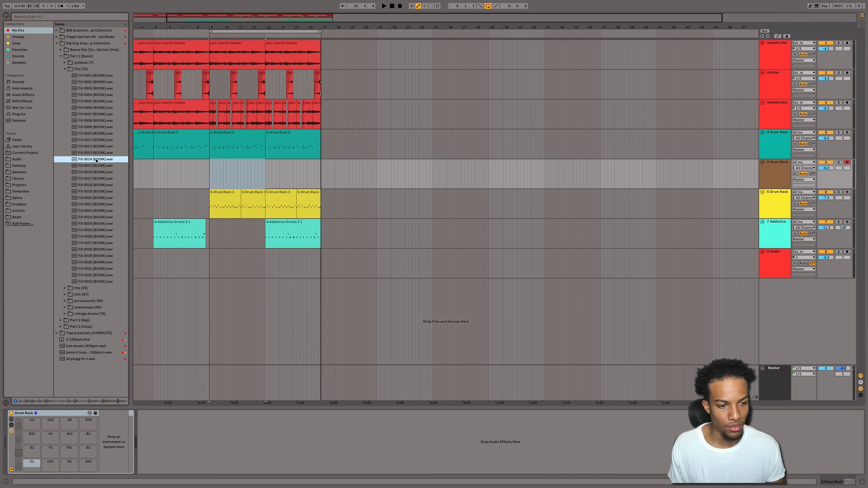
left_click(97, 181)
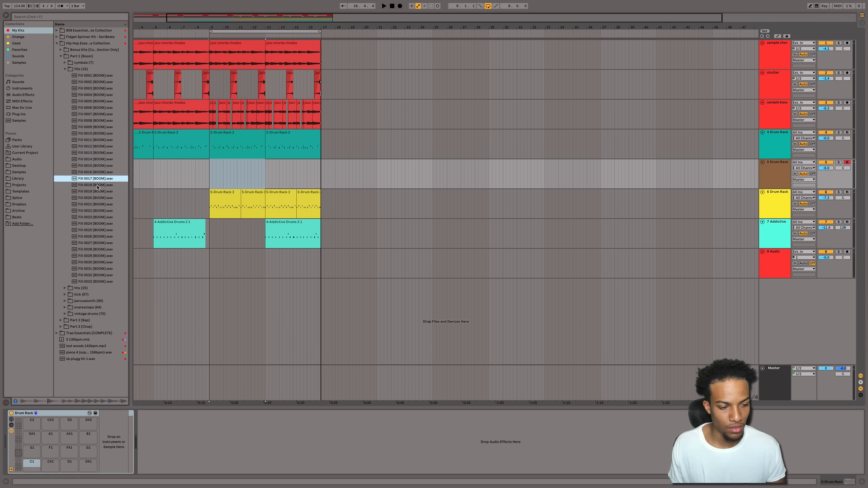
left_click(98, 187)
left_click(99, 192)
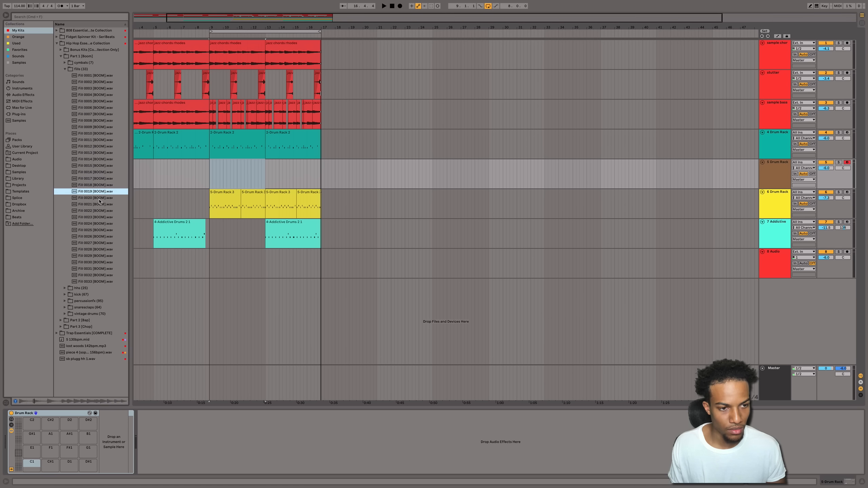
left_click(100, 199)
Load Fill 0021 [BOOM] onto the four pads C1 to D#1 of track 5's Drum Rack.
left_click(100, 204)
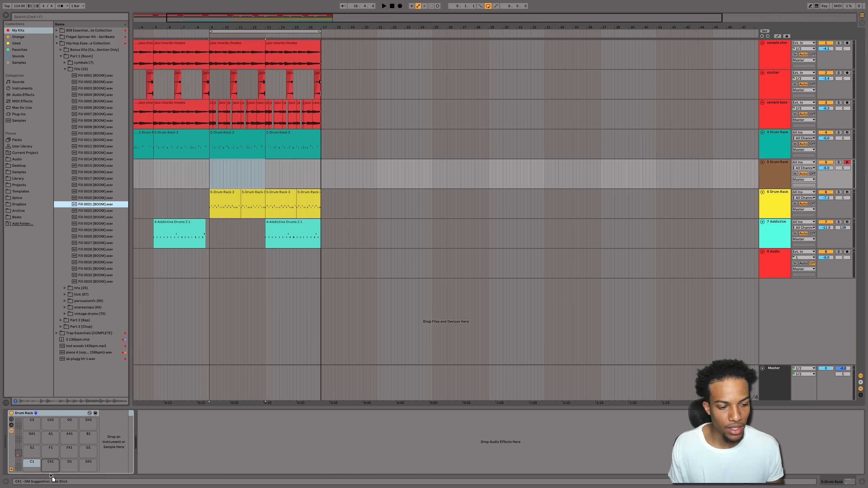
left_click_drag(35, 466, 88, 466)
left_click(69, 466)
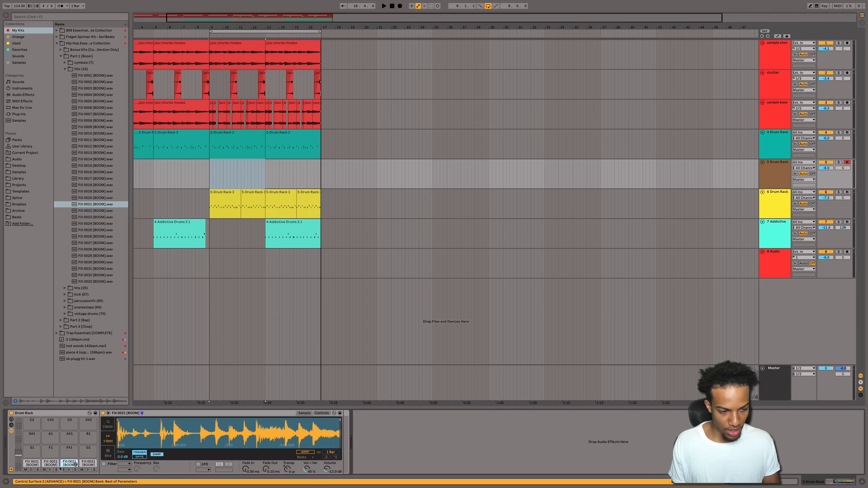
Trim the start and end of the C1 pad's Fill 0021 sample to a single early hit and audition it.
left_click(24, 465)
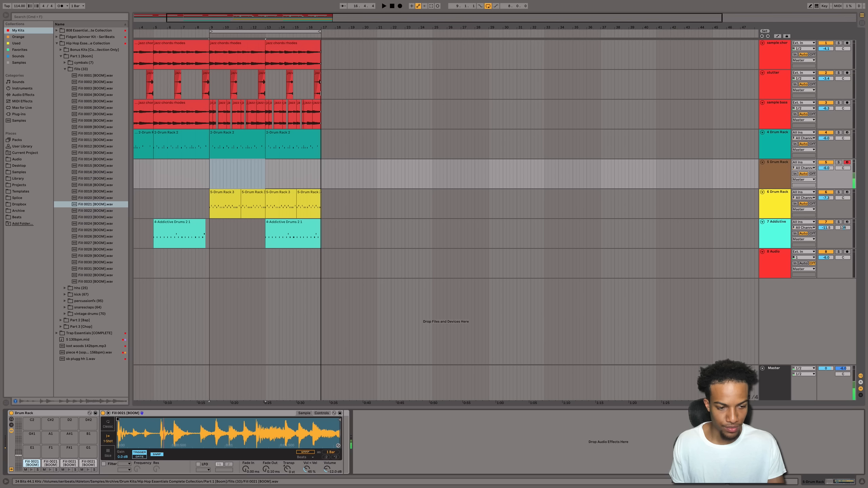
left_click_drag(120, 424, 175, 414)
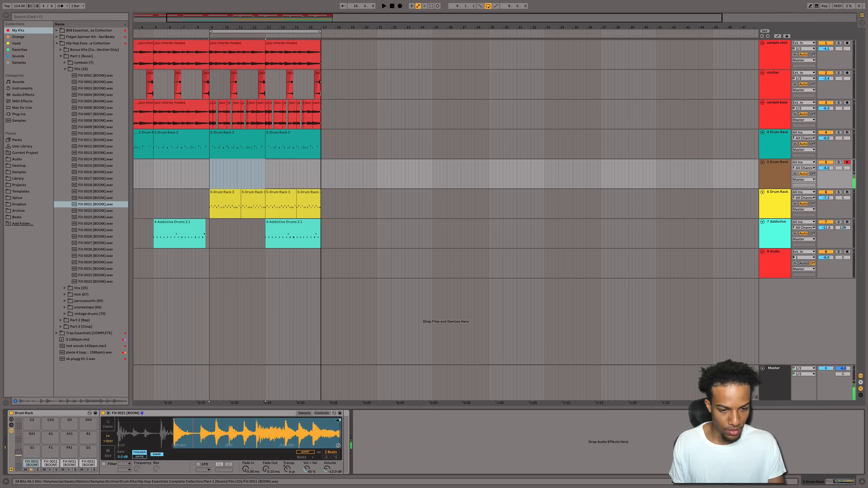
left_click_drag(338, 420, 185, 420)
left_click(35, 463)
Trim the Fill 0021 copies on the C#1 and D#1 pads so each plays a different single hit.
left_click(45, 464)
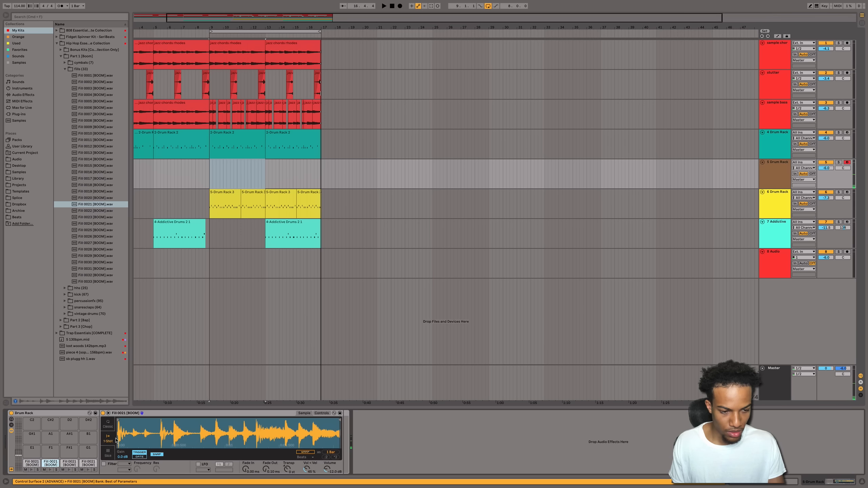
left_click_drag(119, 421, 202, 421)
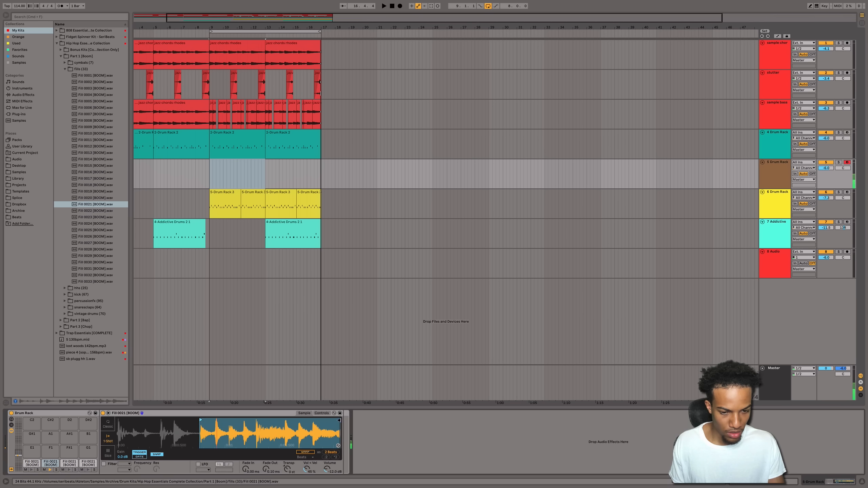
left_click_drag(337, 421, 272, 421)
left_click_drag(273, 421, 218, 421)
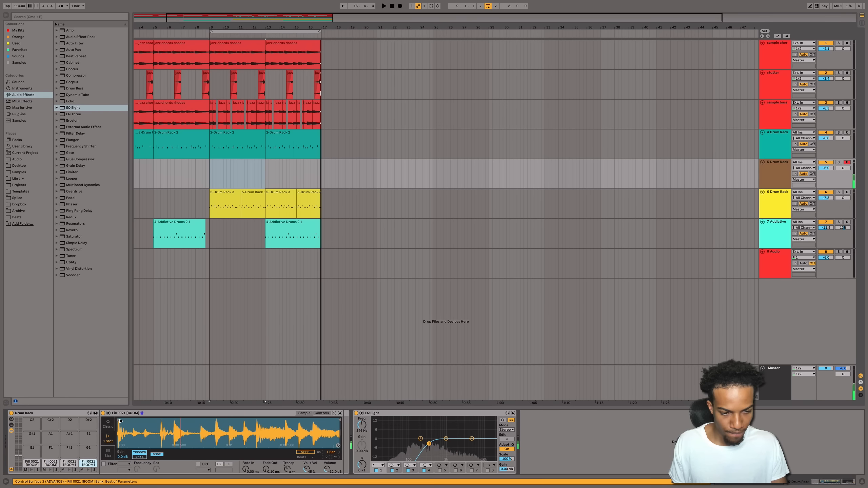
mouse_move(121, 421)
left_mouse_down()
mouse_move(315, 432)
mouse_move(336, 421)
left_mouse_up()
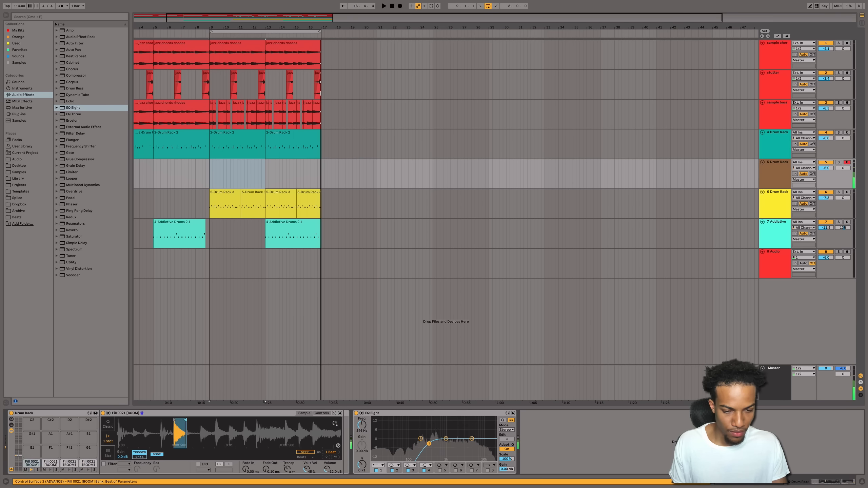
Record a short three-hit drum fill on track 5 in bar 12, starting the take at bar 9.
key("space")
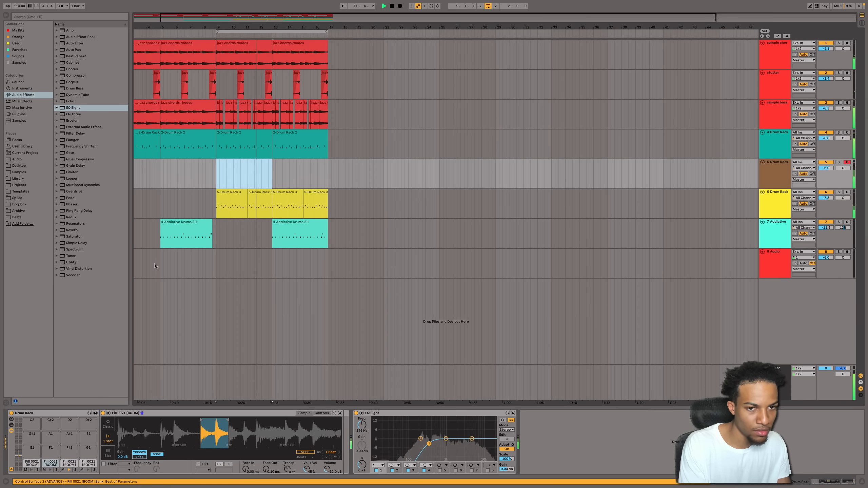
left_click(400, 5)
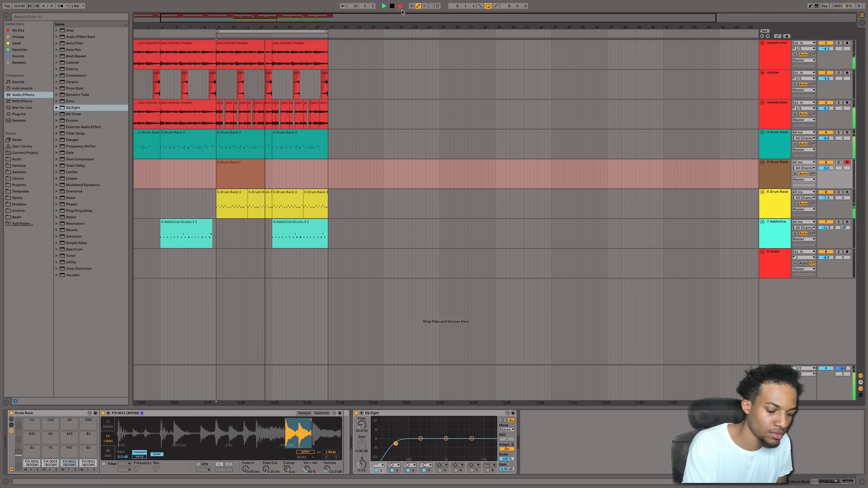
key("space")
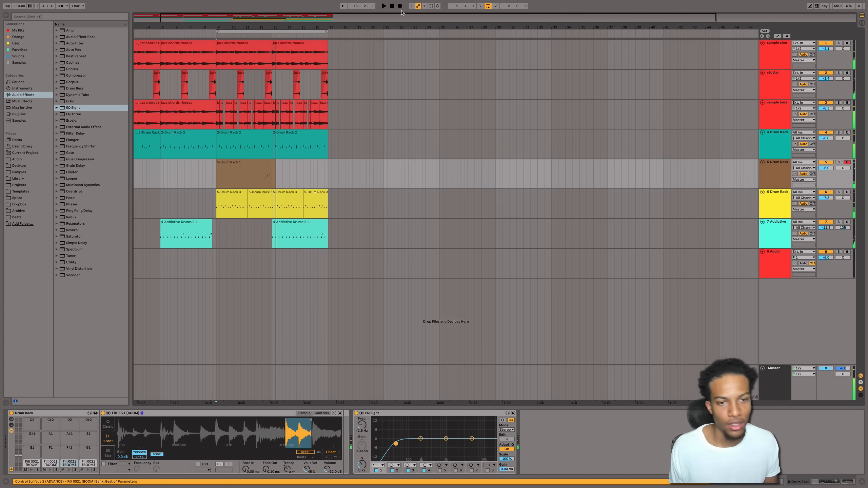
Nudge the three recorded fill notes earlier, with the first on beat 4.3, and check their timing in playback.
double_click(263, 173)
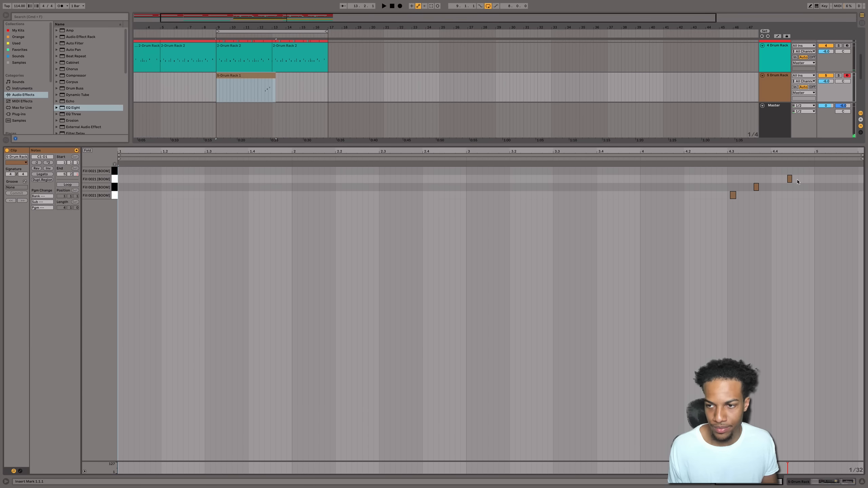
left_click_drag(791, 180, 752, 187)
key("space")
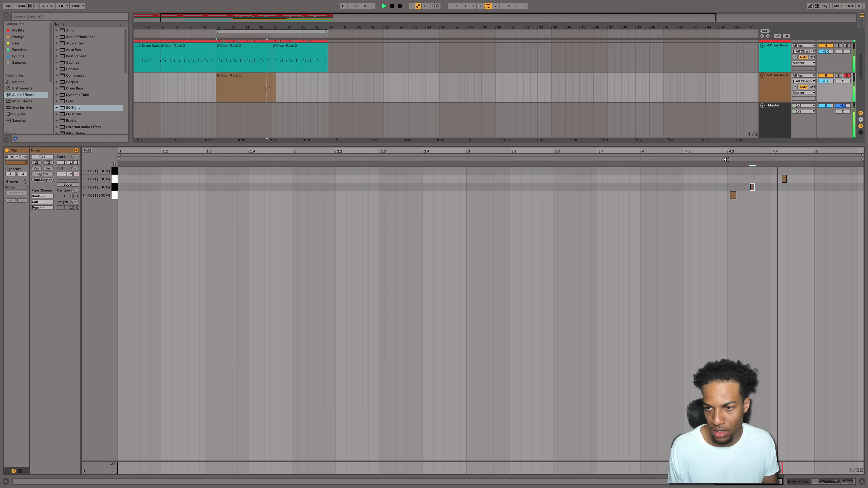
key("space")
left_click_drag(733, 195, 731, 197)
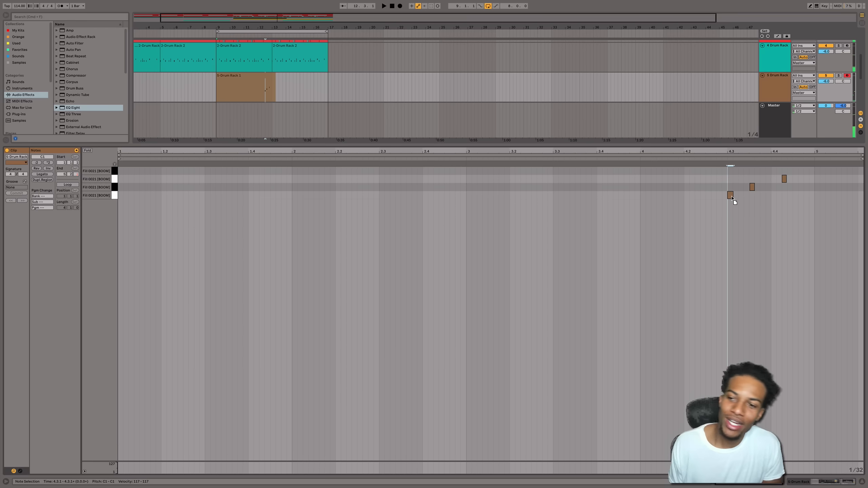
left_click(862, 481)
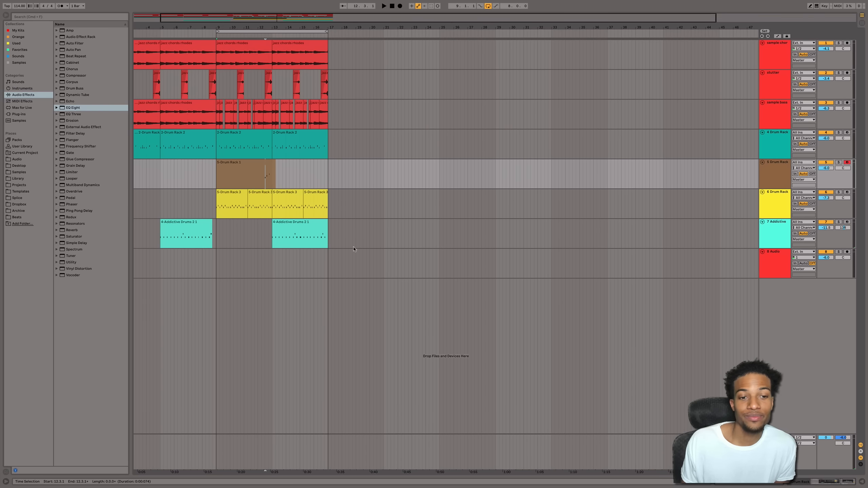
Trim the empty start off track 5's fill clip and duplicate bars 9 to 12 of that track into bars 13 to 16.
mouse_move(217, 167)
left_mouse_down()
mouse_move(272, 164)
mouse_move(215, 180)
left_mouse_up()
key("space")
key("super+d")
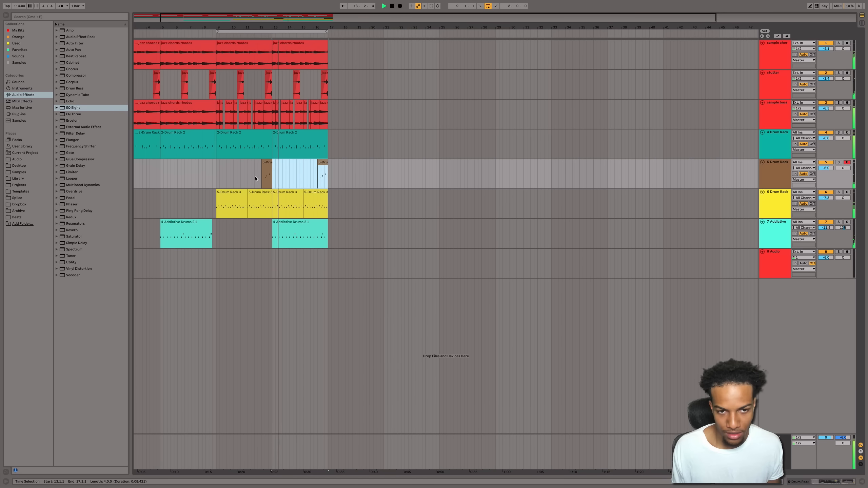
Insert a MIDI track below the kick snare track and open the Hip-Hop Essentials Part 1 [Boom] percussionfx folder.
left_click(766, 175)
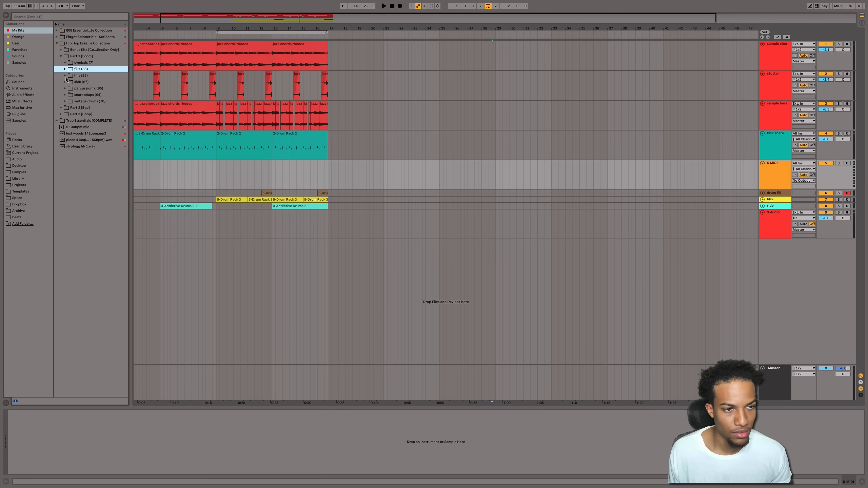
key("Right")
key("Down")
left_click(82, 128)
left_click(89, 96)
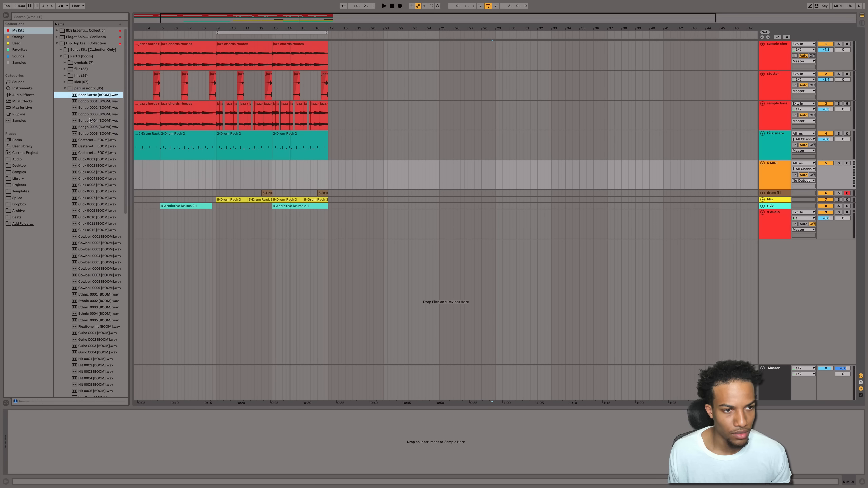
Audition percussion samples in the percussionfx folder, including the castanets, clicks, cowbells, guiros and hits.
left_click(96, 154)
left_click(98, 173)
left_click(97, 230)
left_click(97, 255)
scroll(98, 256, "down", 5)
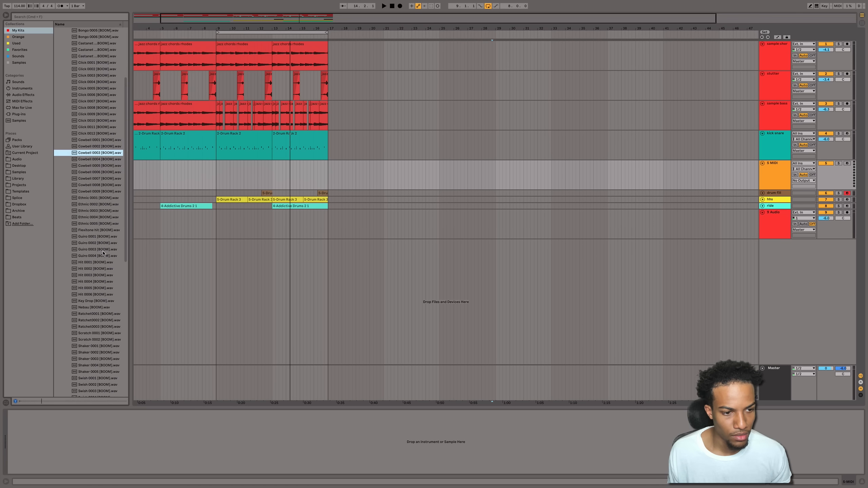
left_click(97, 249)
left_click(102, 281)
key("Up")
key("Up")
scroll(102, 274, "down", 3)
key("Down")
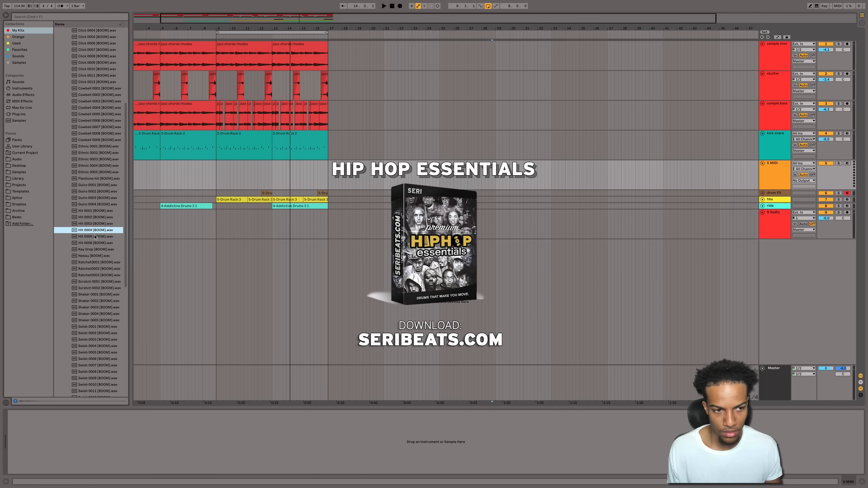
Compare the Hit 0004, 0005 and 0006 samples and load Hit 0004 [BOOM].wav onto the new MIDI track.
left_click(95, 236)
left_click(95, 232)
left_click(94, 236)
key("Down")
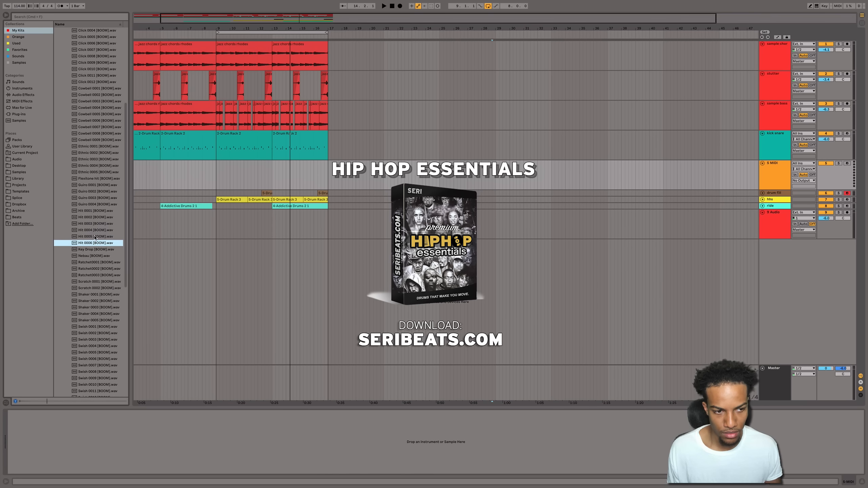
left_click(95, 229)
left_click_drag(91, 229, 220, 177)
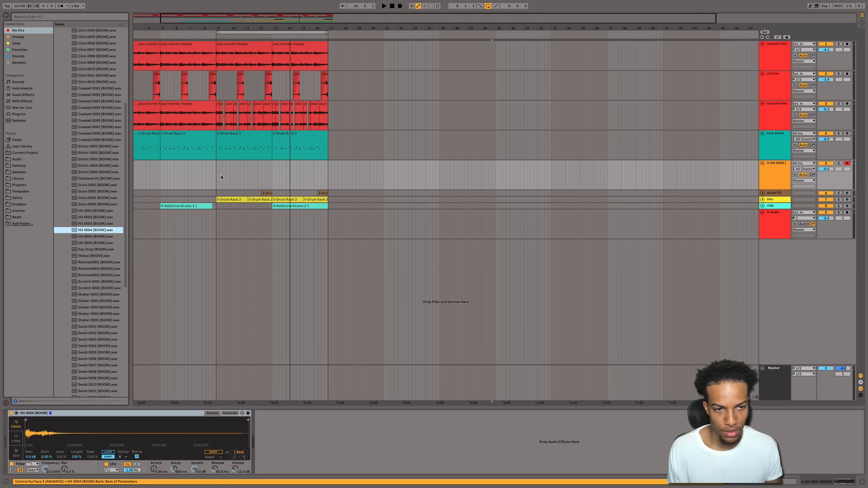
Play the beat from bar 9 with the Hit 0004 instrument, and normalize the volume of its sample.
left_click(216, 175)
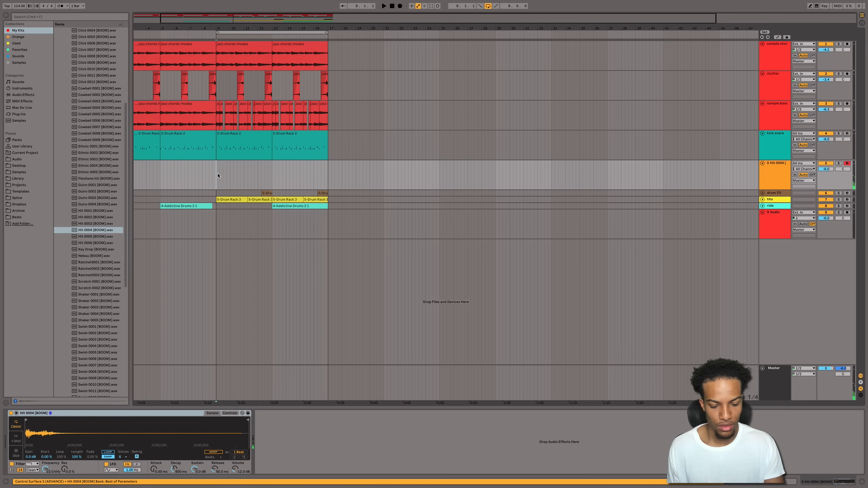
key("space")
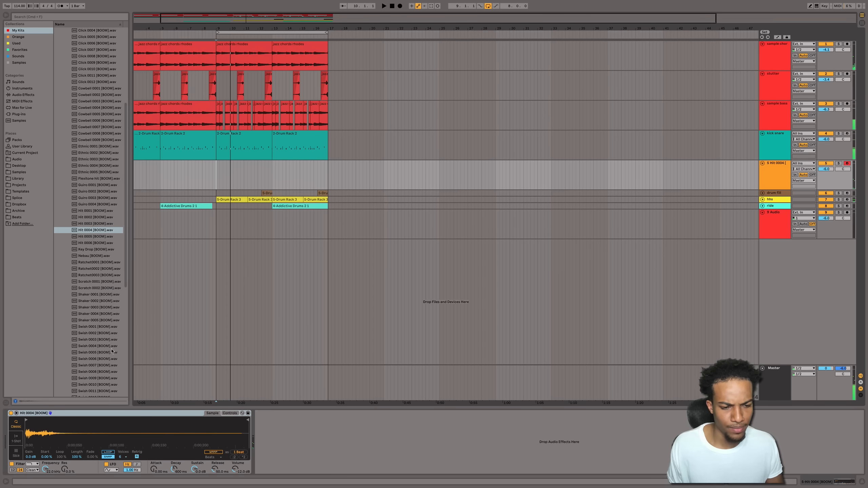
right_click(145, 439)
left_click(78, 440)
left_click_drag(77, 439, 49, 433)
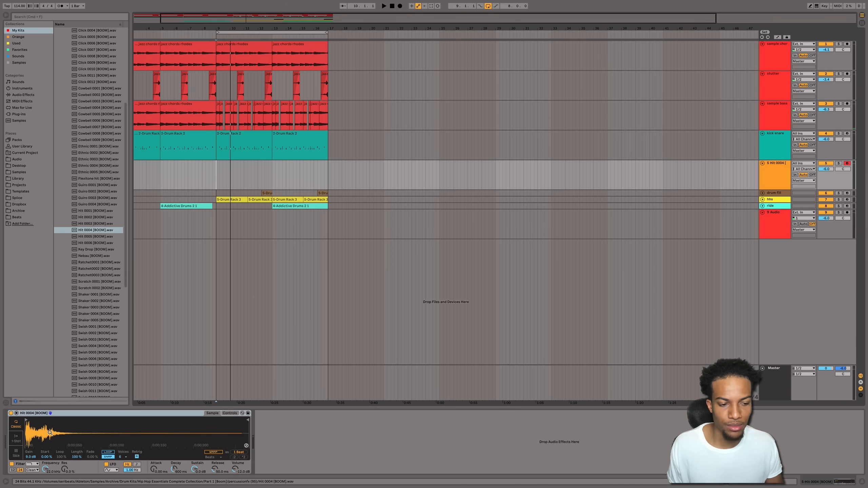
Record a Hit 0004 part over bars 9 to 12, copy it into bars 13 to 16, and lower the track to about -14 dB.
key("space")
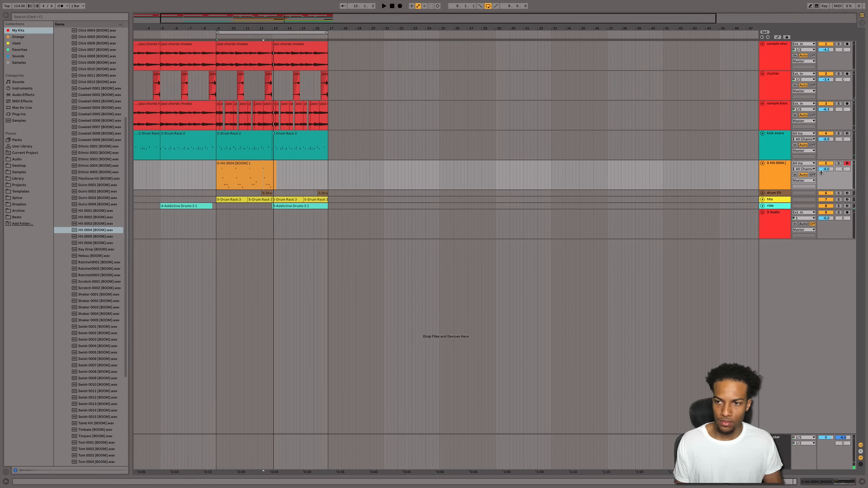
key("space")
mouse_move(821, 173)
left_mouse_down()
mouse_move(821, 191)
mouse_move(825, 161)
left_mouse_up()
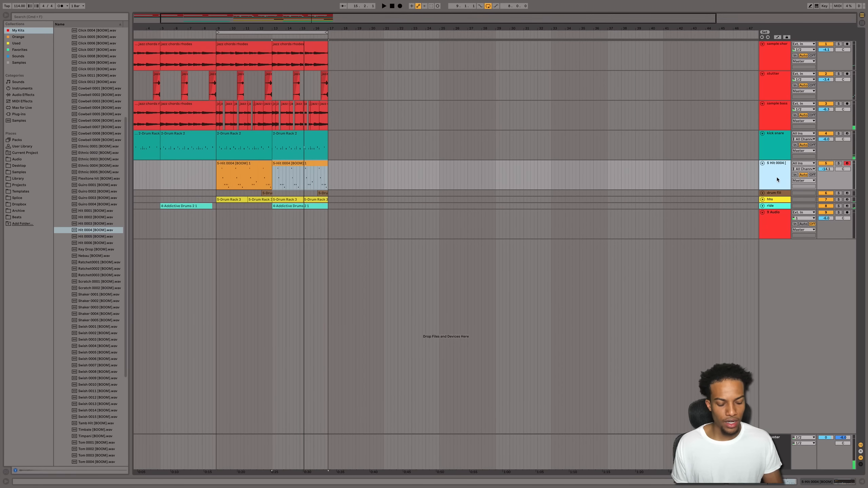
Insert an empty MIDI track below the Hit 0004 track and show its device area.
key("super+shift+t")
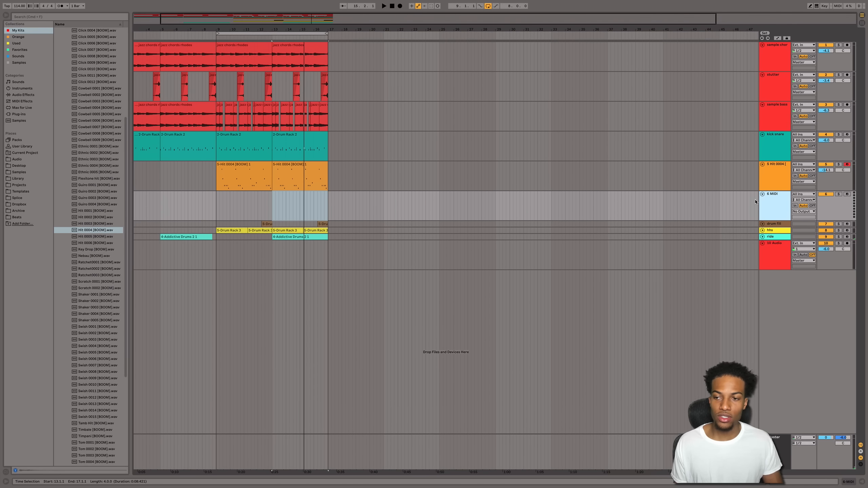
right_click(326, 203)
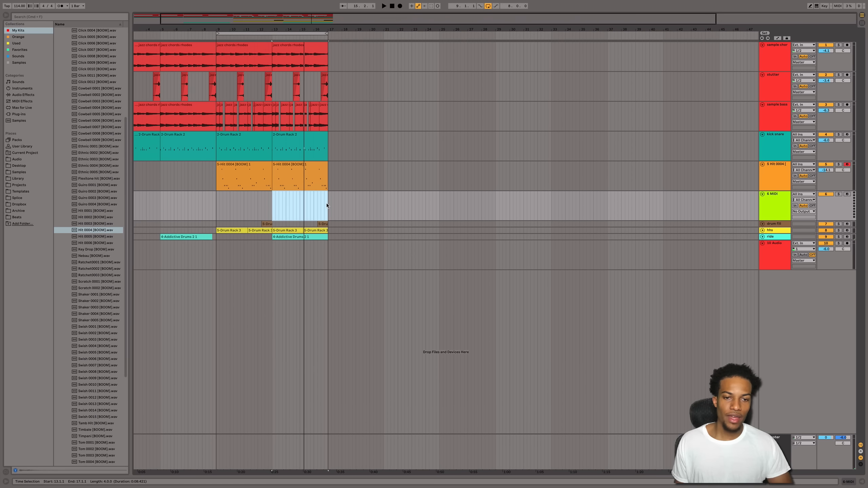
left_click(330, 198)
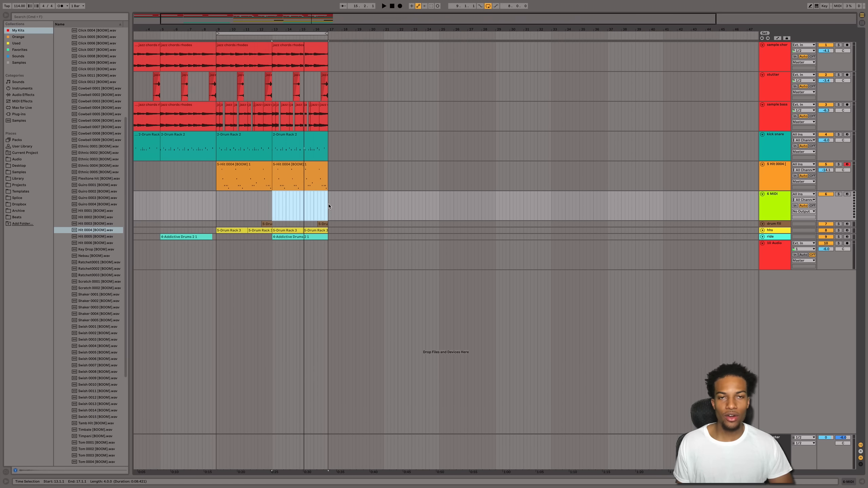
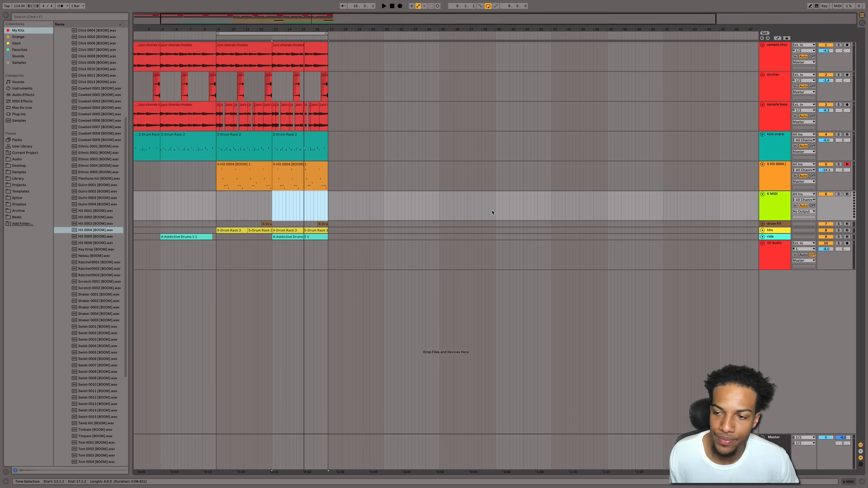
double_click(770, 205)
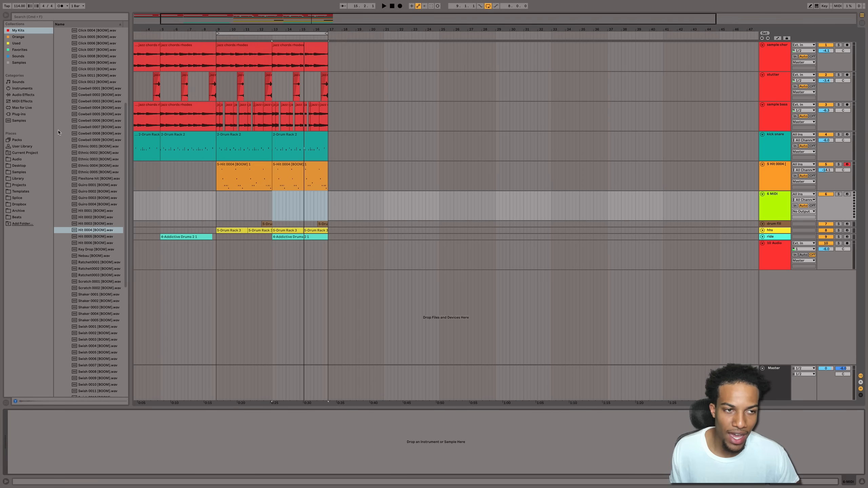
Close the Hip-Hop Essentials kit and look through the Drum Kits and Other Kits folders in the Samples archive.
scroll(60, 131, "up", 8)
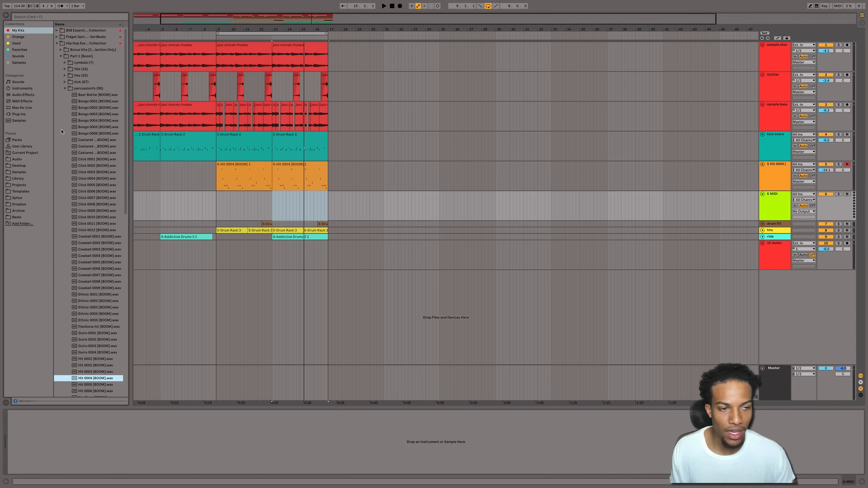
left_click(65, 89)
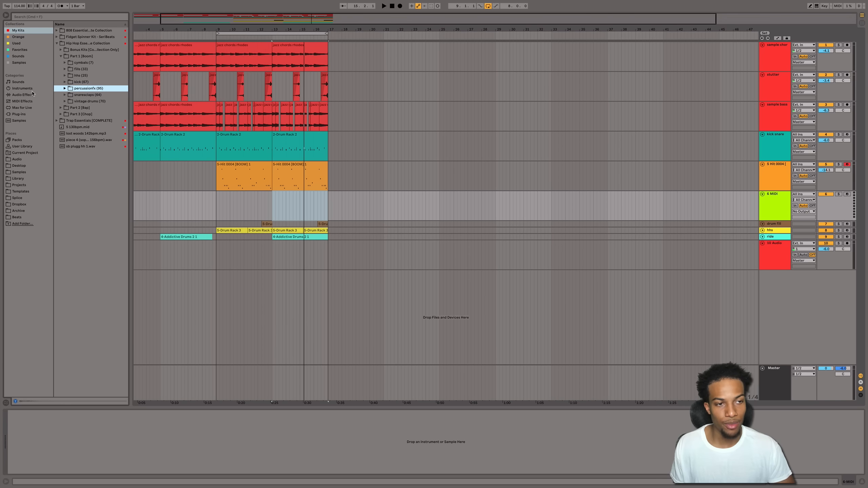
left_click(57, 43)
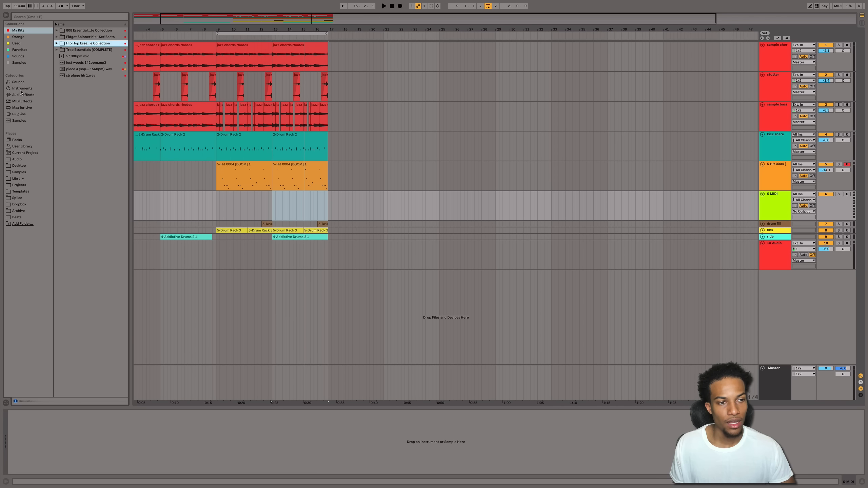
left_click(21, 173)
left_click(61, 43)
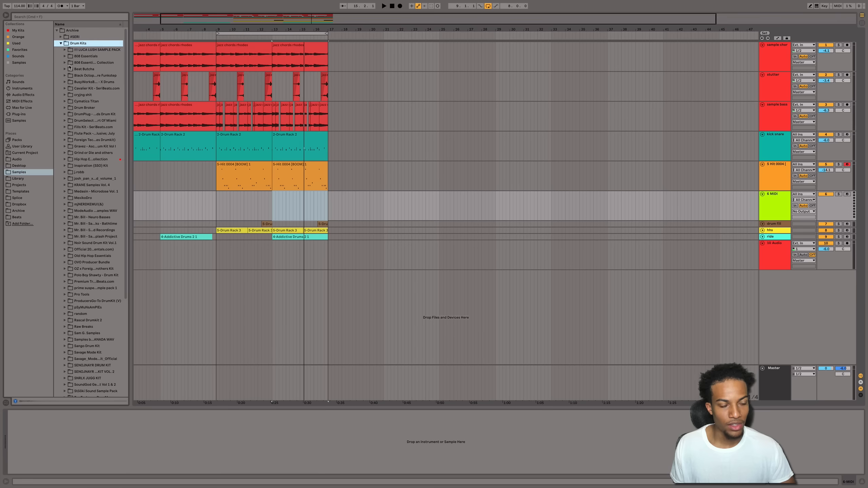
left_click(60, 44)
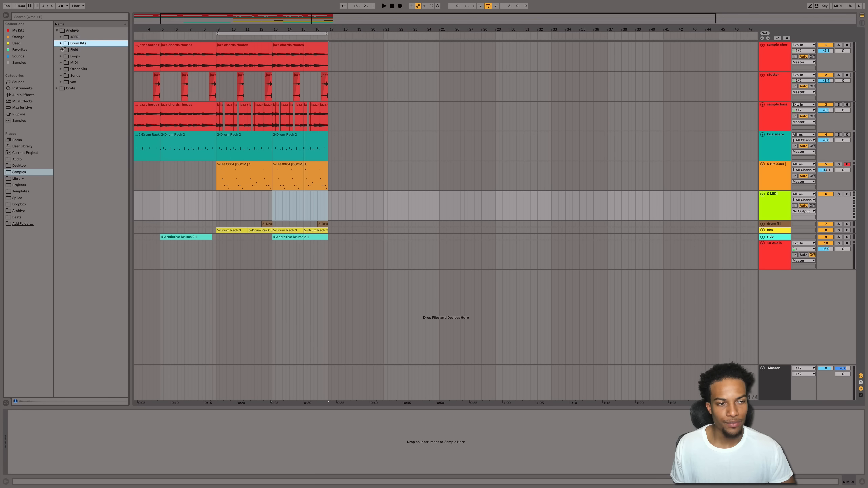
left_click(61, 70)
scroll(81, 91, "down", 5)
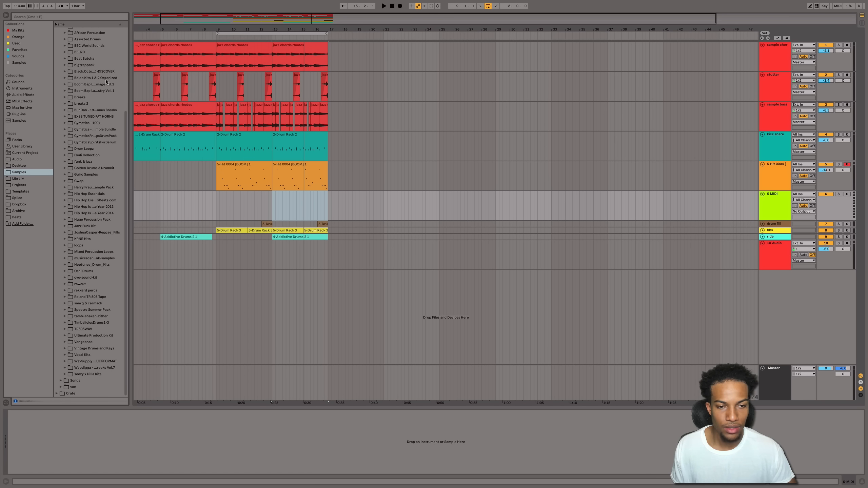
scroll(107, 82, "up", 1)
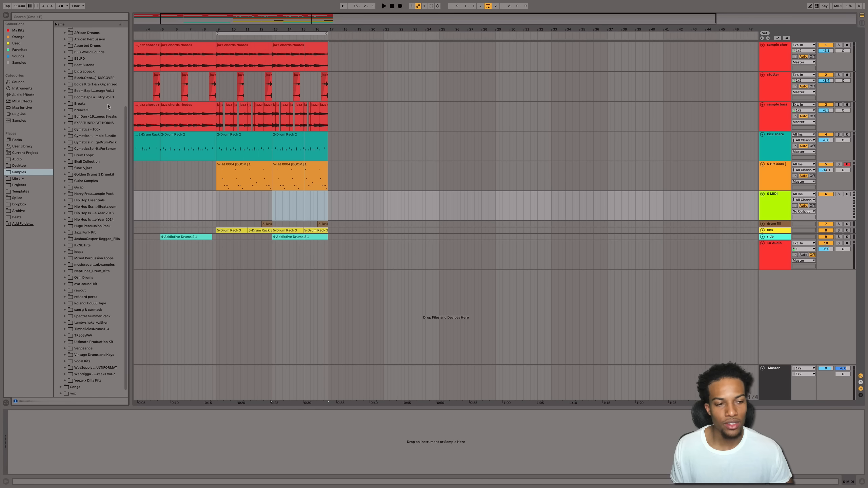
scroll(72, 205, "up", 15)
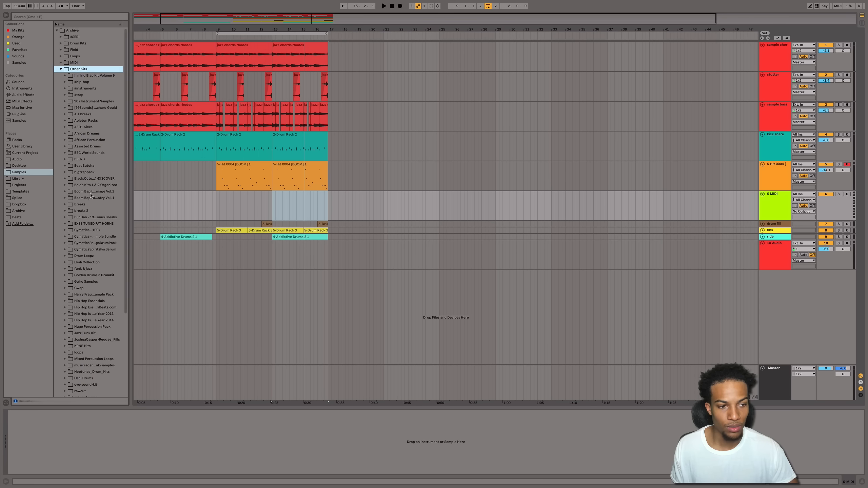
Open Sound Effects Library-04 (Interior Backgrounds) under Field > BBC World Sounds and audition 09 supermarket.mp3.
left_click(60, 69)
left_click(61, 50)
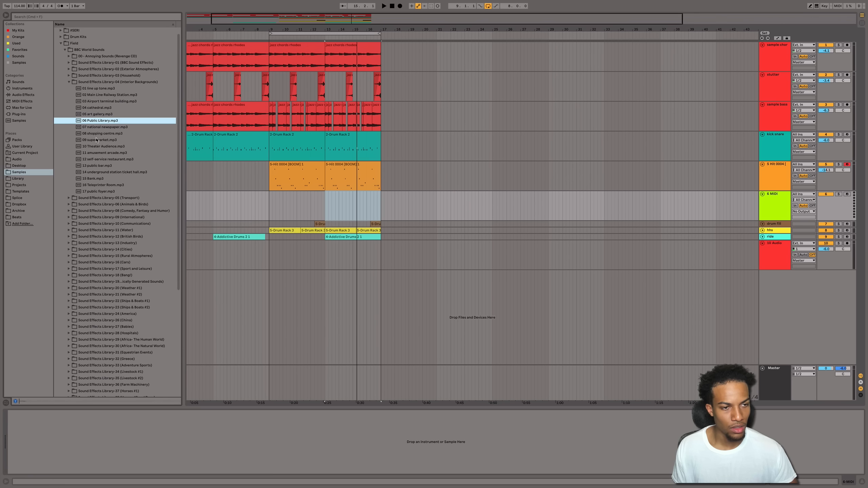
left_click(96, 139)
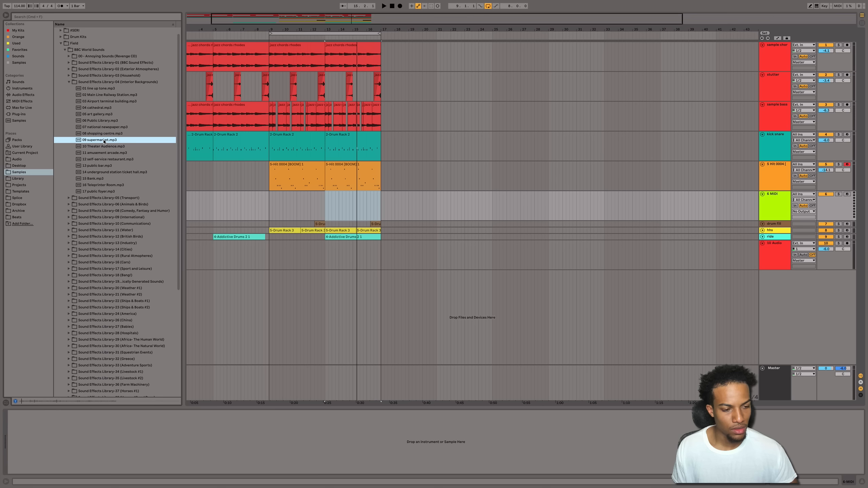
left_click_drag(101, 140, 131, 143)
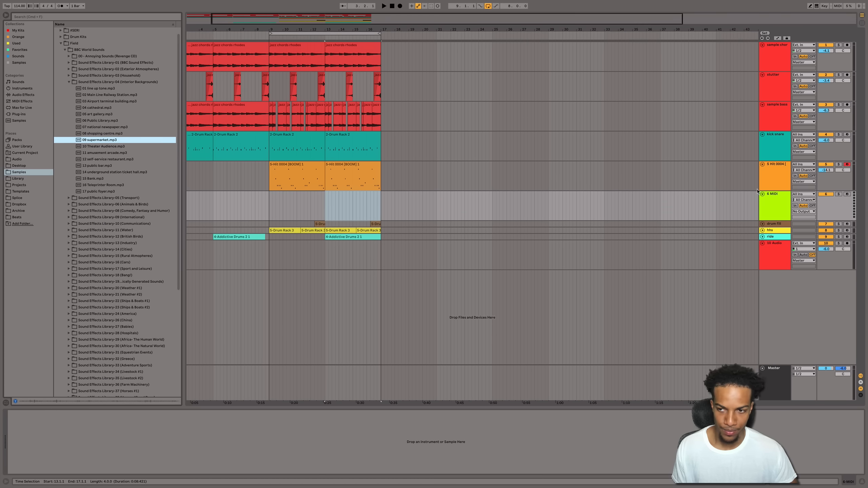
left_click(768, 202)
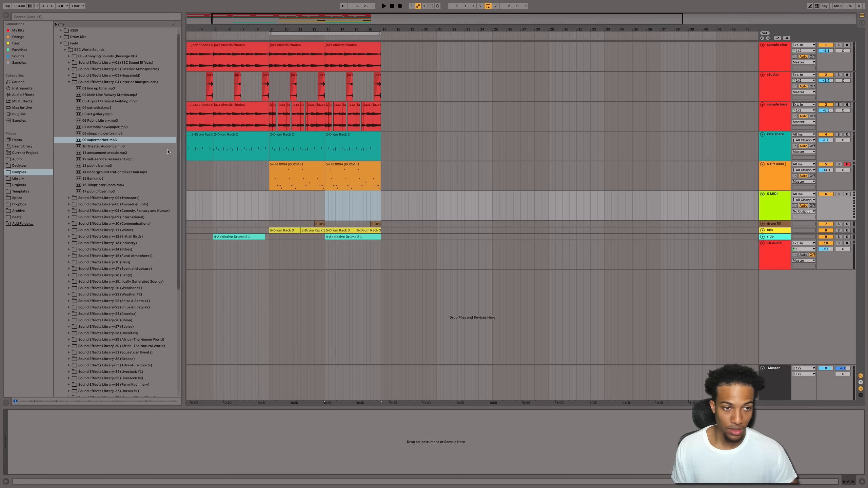
Load 09 supermarket.mp3 as a sampler instrument on the empty MIDI track 6.
left_click(102, 140)
left_click(102, 191, "shift")
left_click(104, 152, "shift")
left_click(102, 140)
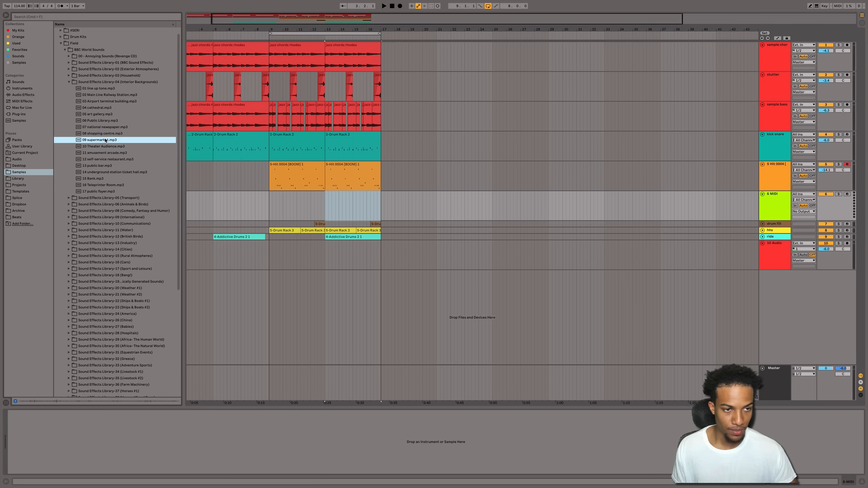
left_click_drag(103, 139, 178, 413)
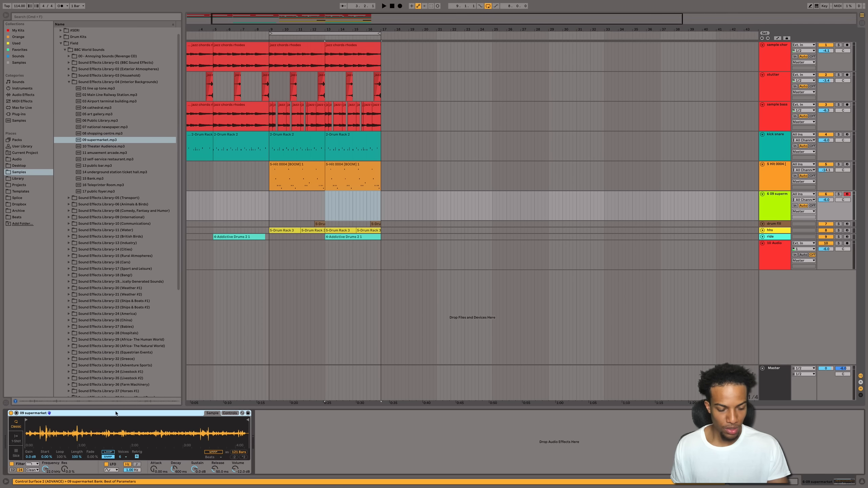
Move the supermarket sample's start point past its opening section and normalize the sample's volume.
left_click_drag(26, 420, 39, 420)
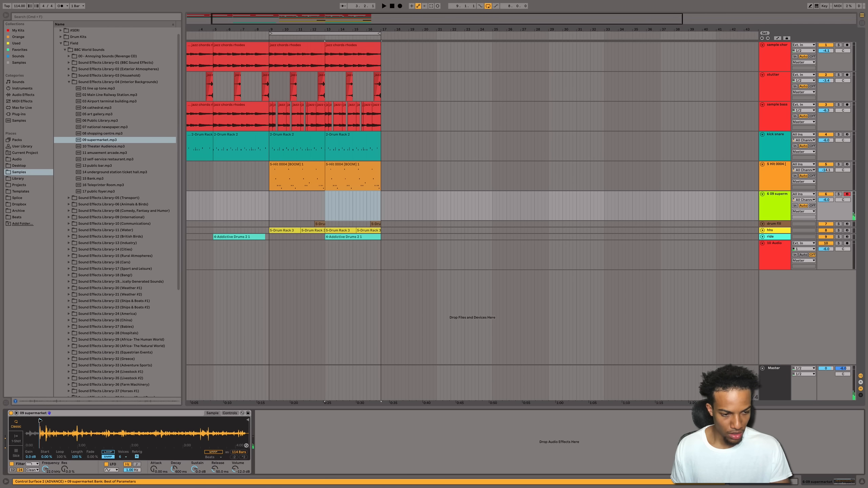
right_click(60, 432)
left_click(83, 452)
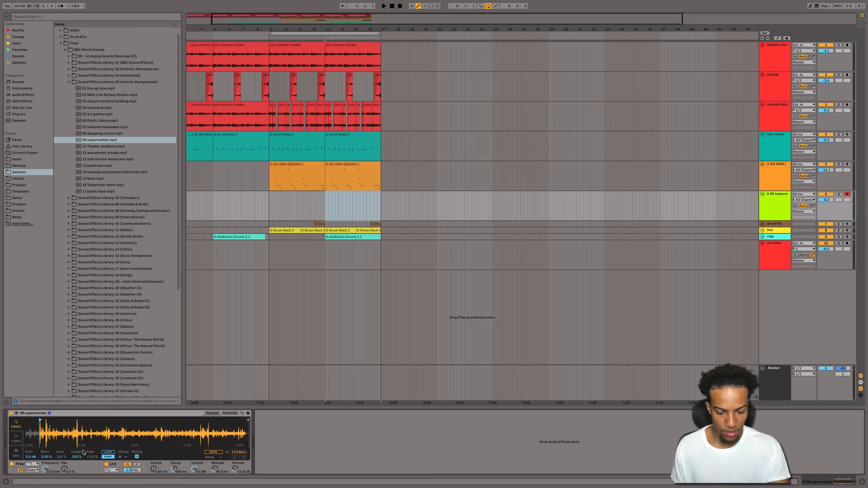
left_click_drag(44, 422, 59, 423)
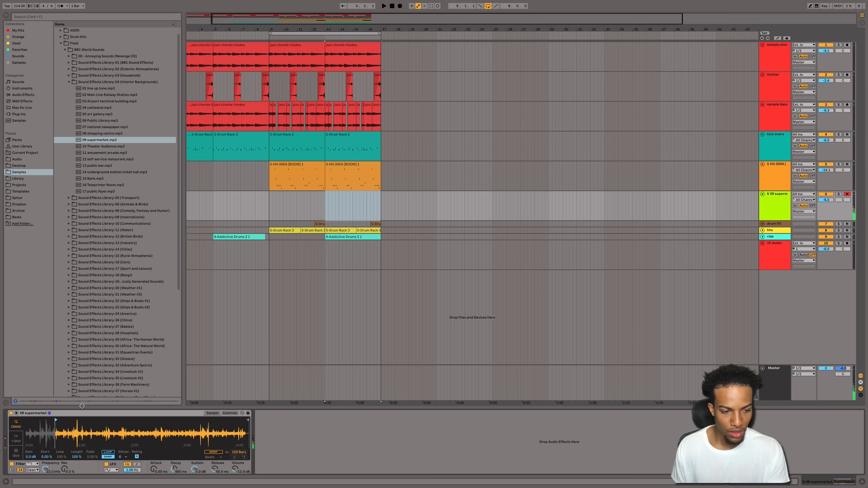
Swap the sampler's sound for 10 Theater Audience.mp3, move its start point well into the recording and normalize its volume.
scroll(139, 209, "down", 1)
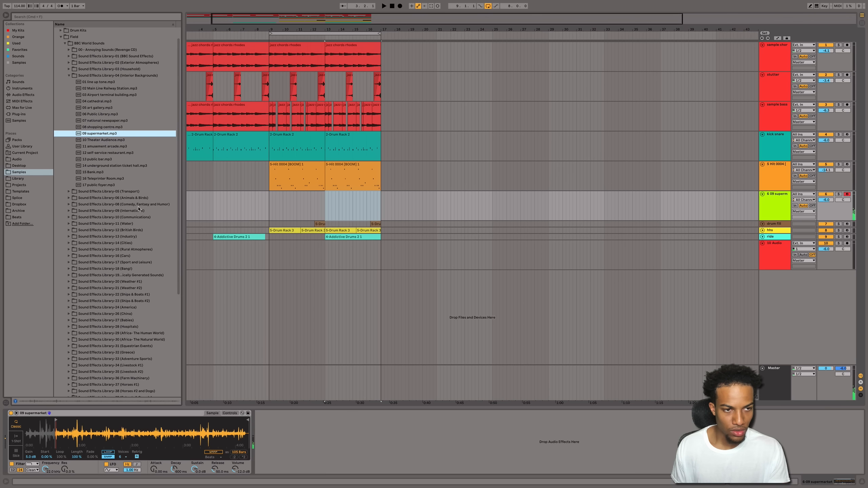
left_click(98, 140)
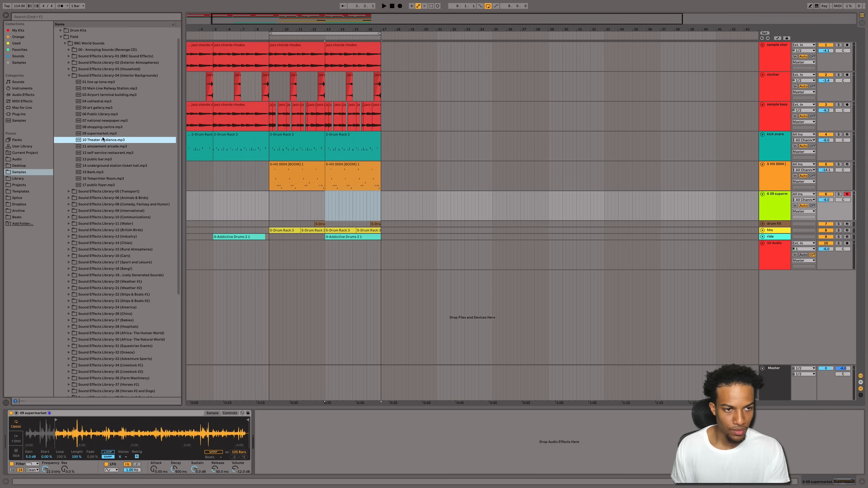
left_click_drag(103, 139, 124, 433)
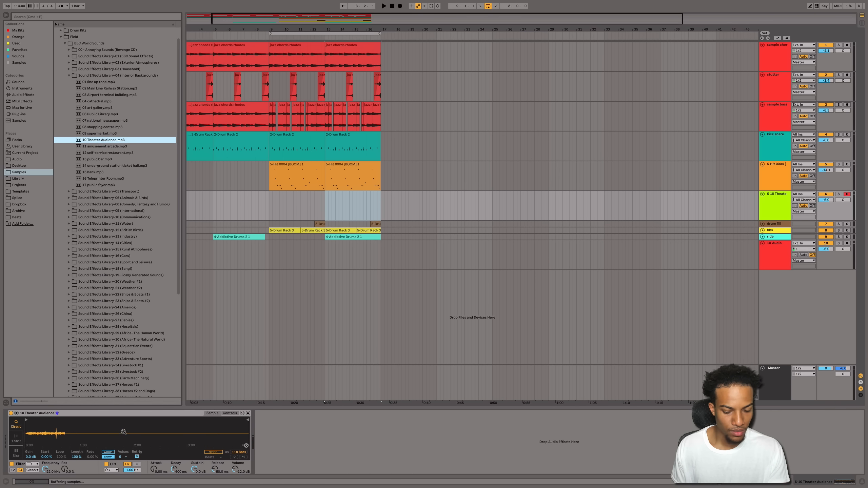
left_click(27, 420)
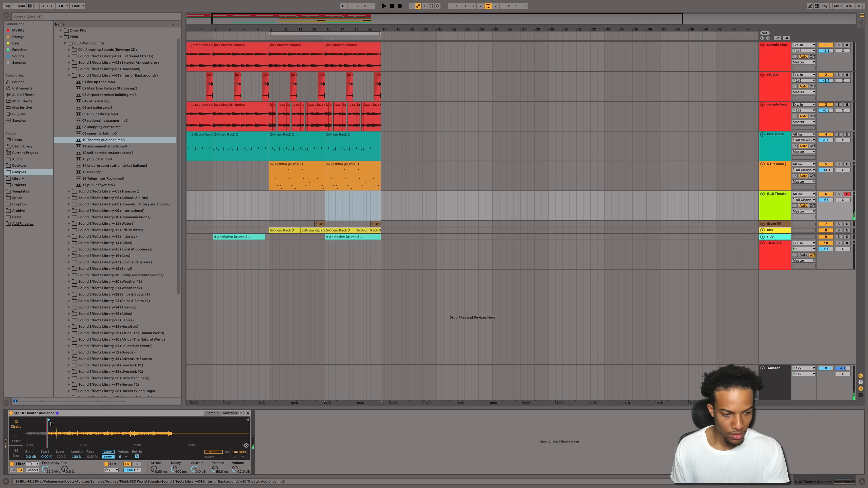
left_click_drag(59, 424, 123, 425)
right_click(115, 440)
left_click(136, 459)
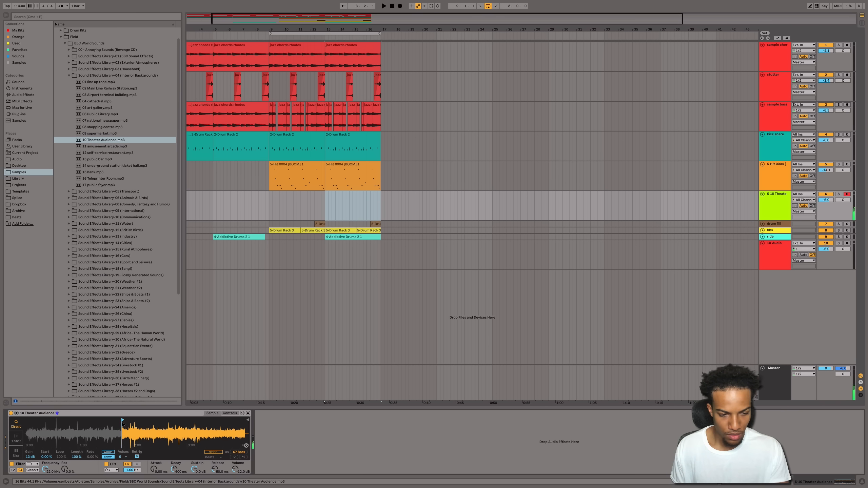
Replace the sampler's sound with 16 Teleprinter Room.mp3 and move its start point past the quiet opening.
key("Down")
key("Down")
key("Down")
key("Down")
key("Down")
key("Down")
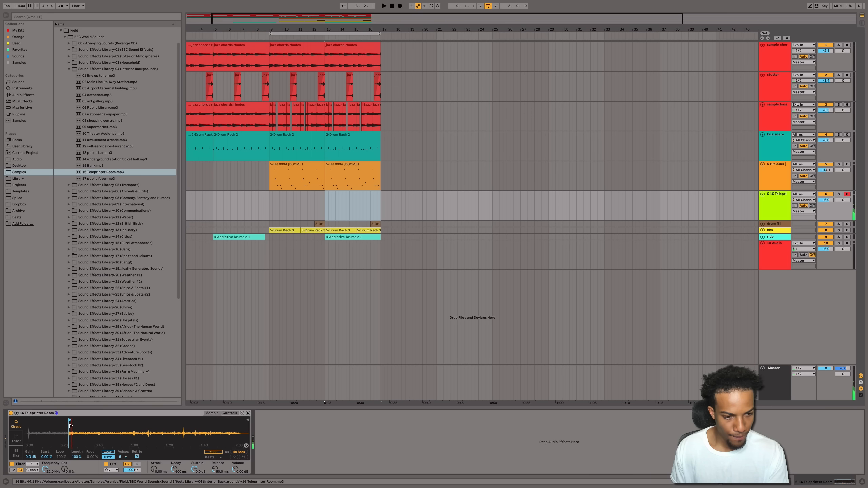
left_click_drag(71, 425, 100, 428)
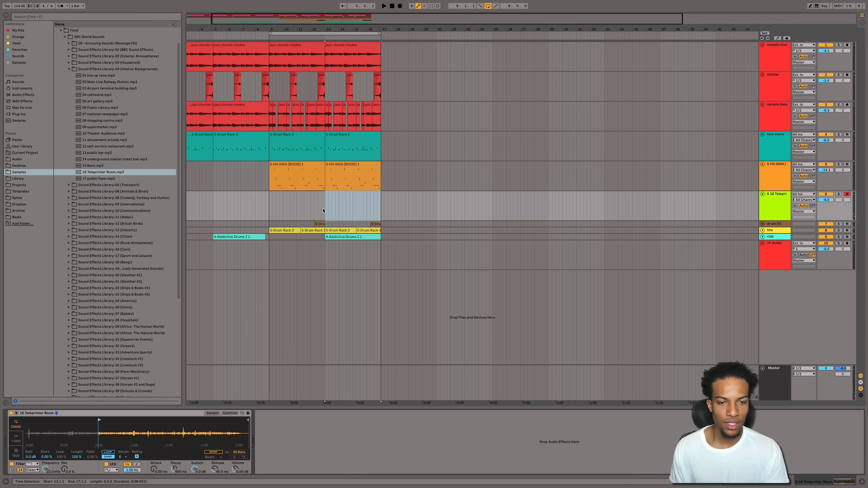
Record a sustained Teleprinter Room note on track 6 starting at bar 9 and running past bar 13.
left_click_drag(324, 207, 269, 206)
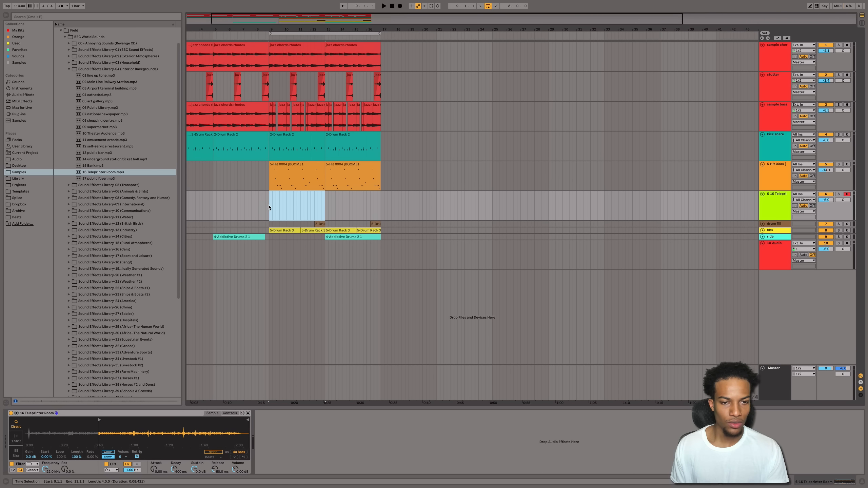
left_click(400, 6)
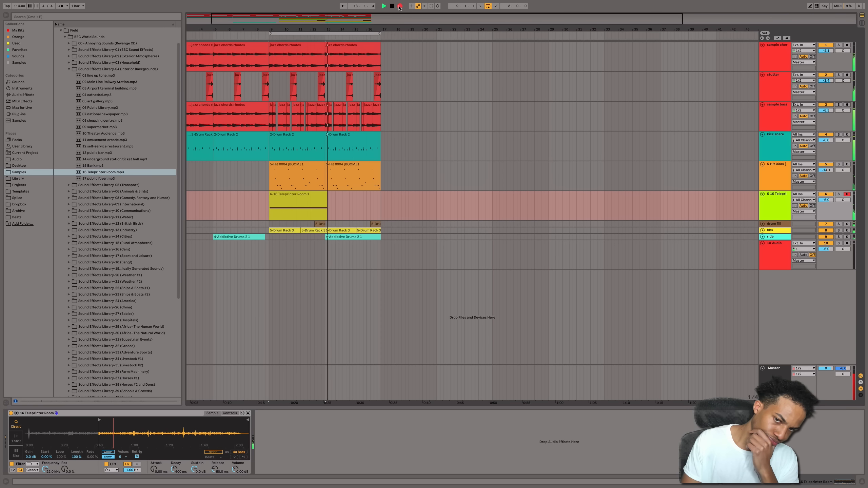
left_click(399, 7)
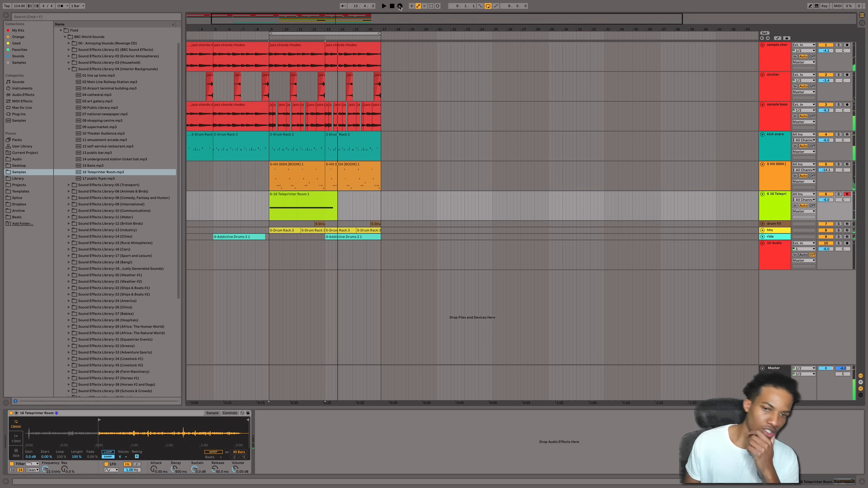
Trim the recorded Teleprinter Room clip to end at bar 13 and duplicate it across bars 13 to 17.
left_click_drag(334, 197, 325, 198)
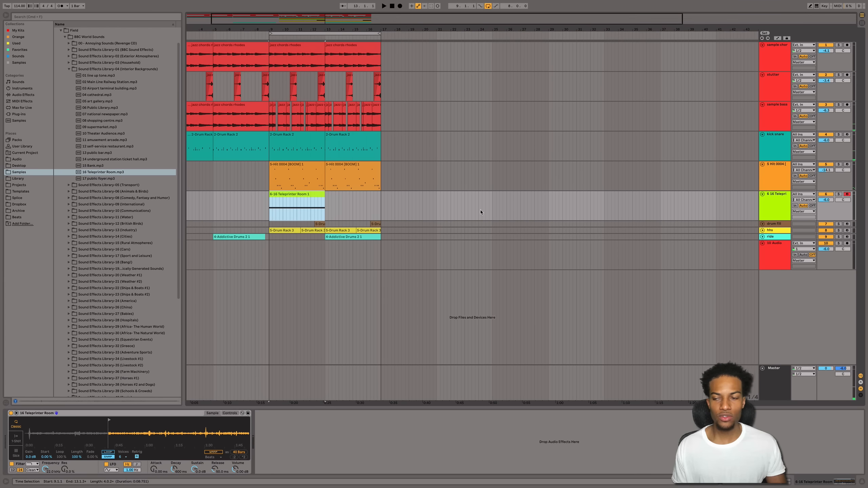
key("super+d")
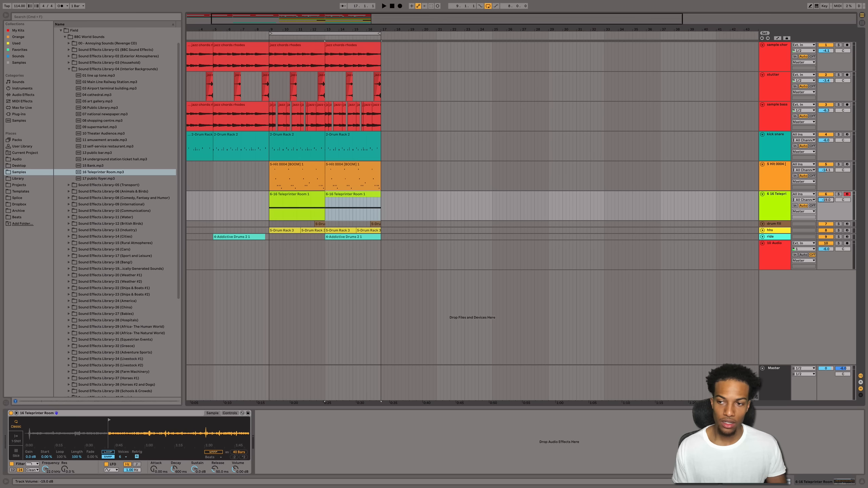
key("space")
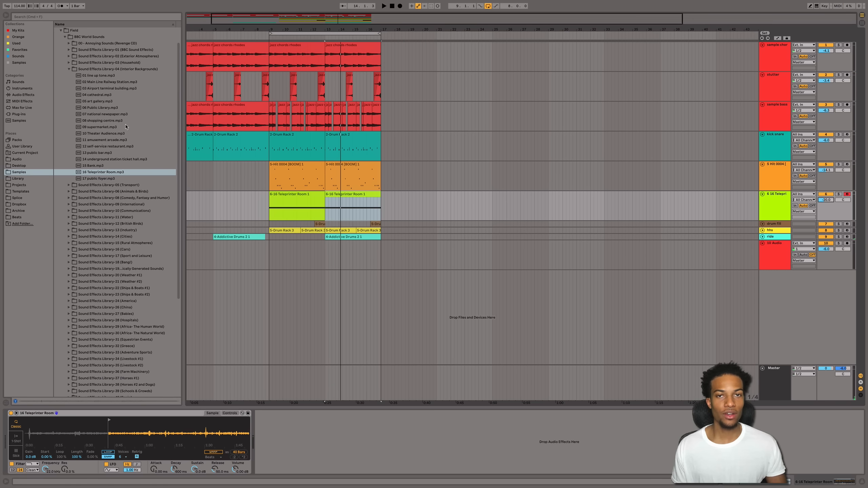
Add a Compressor to the Teleprinter Room track, turn off Makeup, switch it to Expand mode and lower its threshold.
left_click(46, 96)
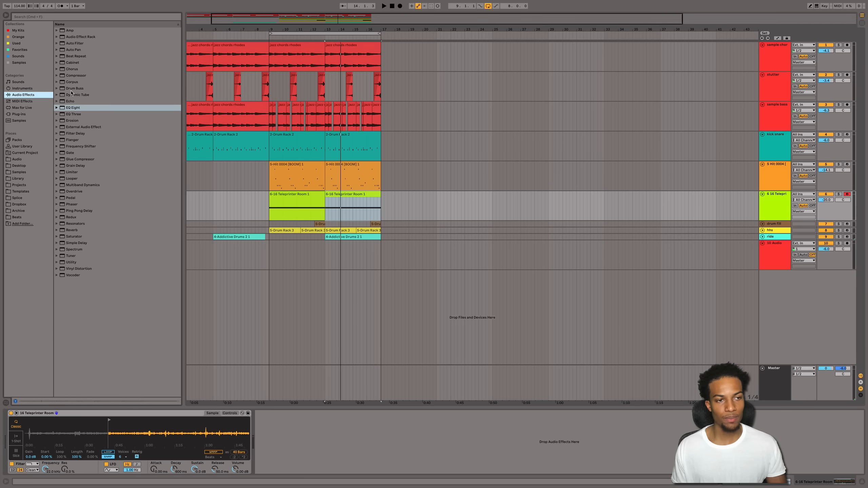
double_click(77, 76)
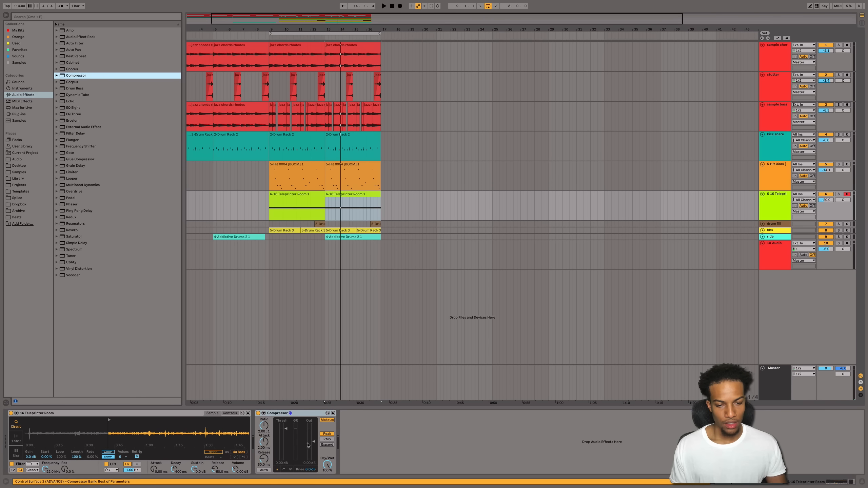
key("space")
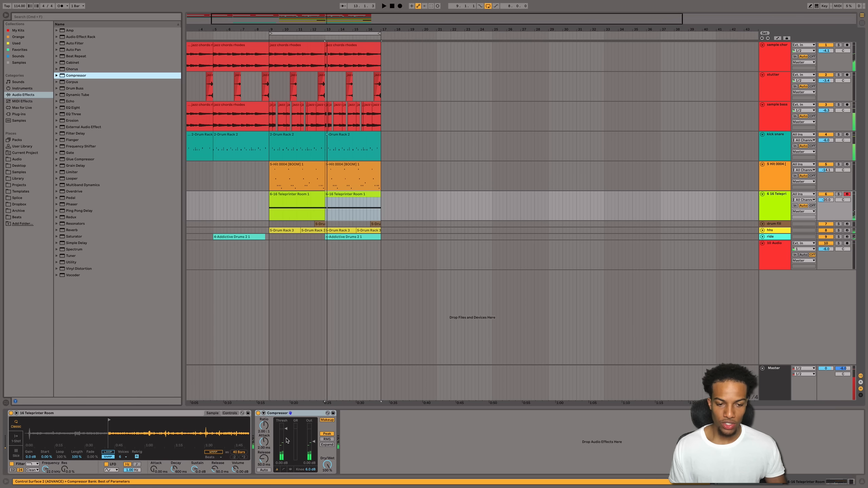
left_click(322, 420)
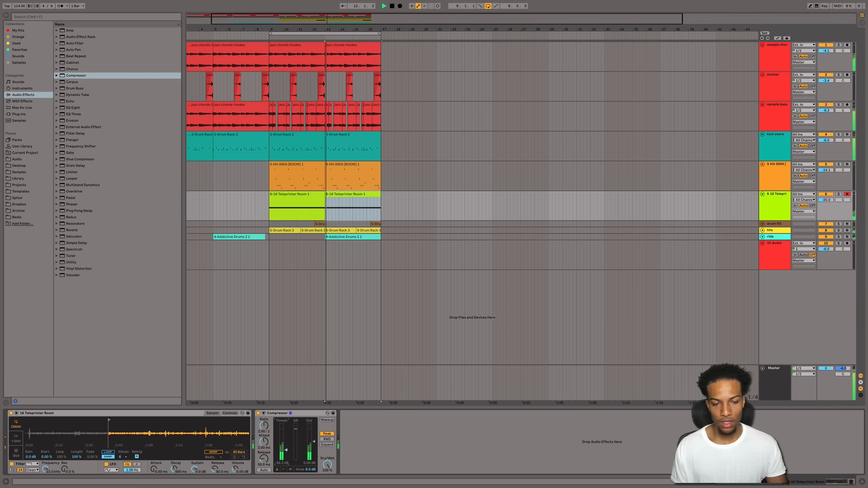
left_click(326, 445)
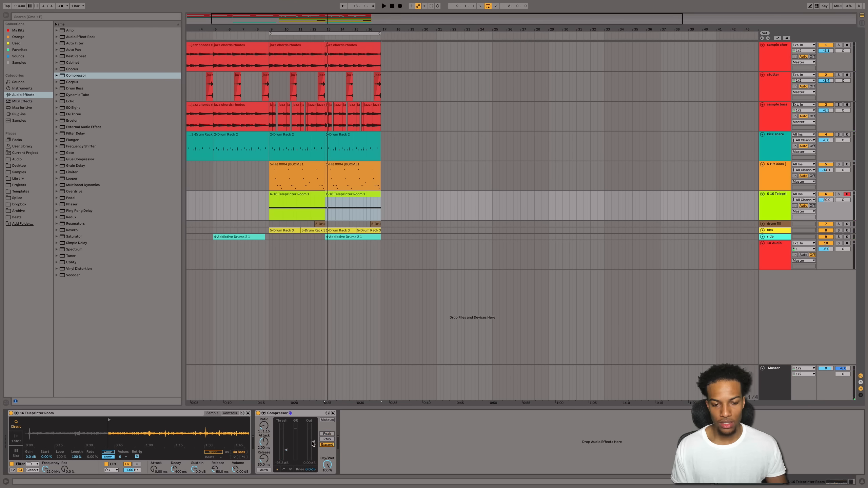
left_click_drag(286, 450, 286, 452)
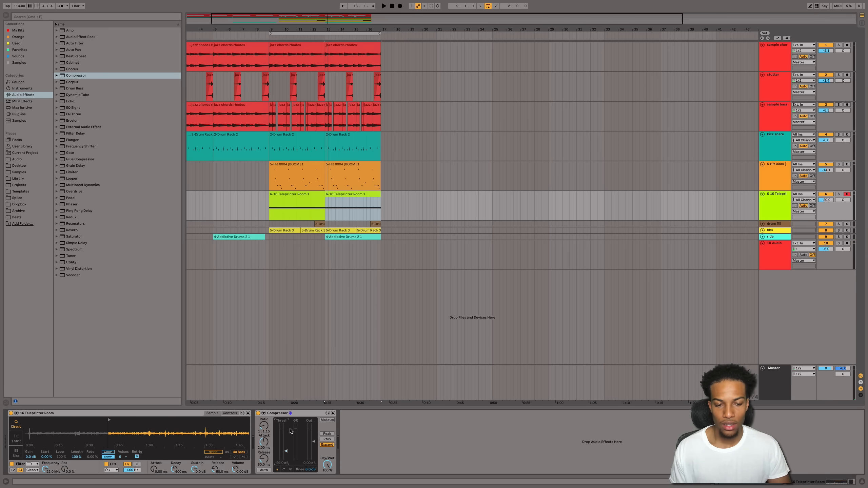
Sidechain the Teleprinter Room compressor to the kick snare track and lower its threshold to about -47 dB.
left_click(264, 414)
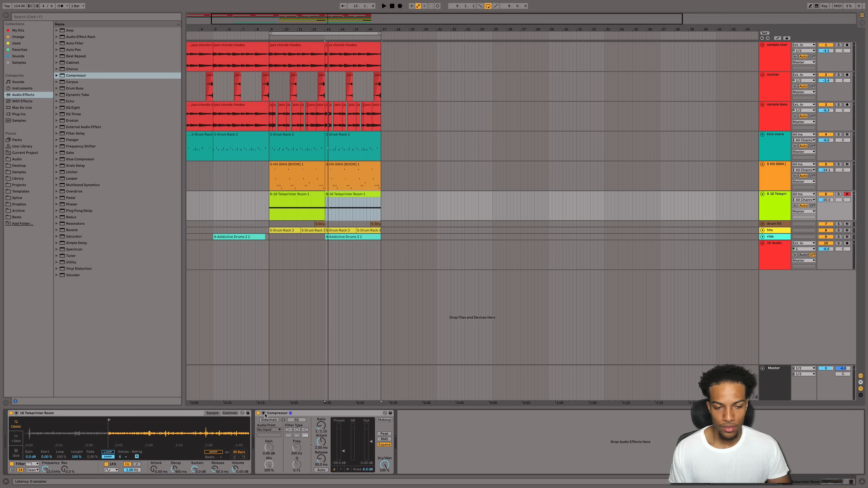
left_click(272, 430)
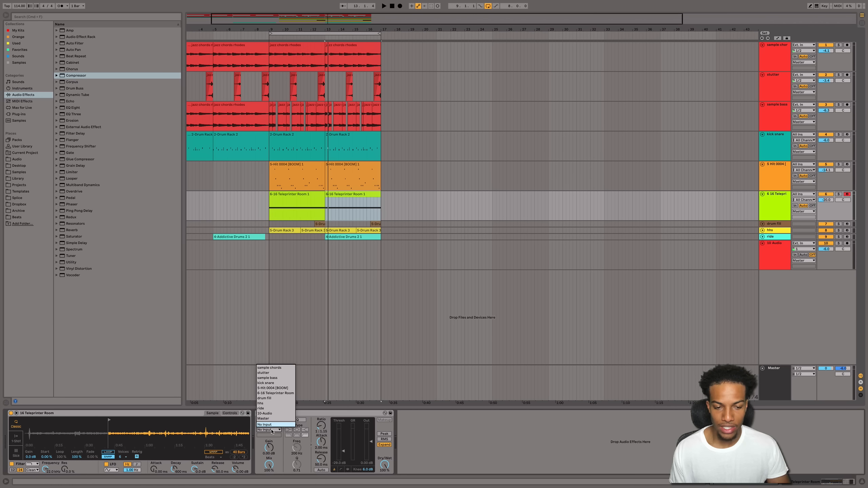
left_click(281, 383)
key("space")
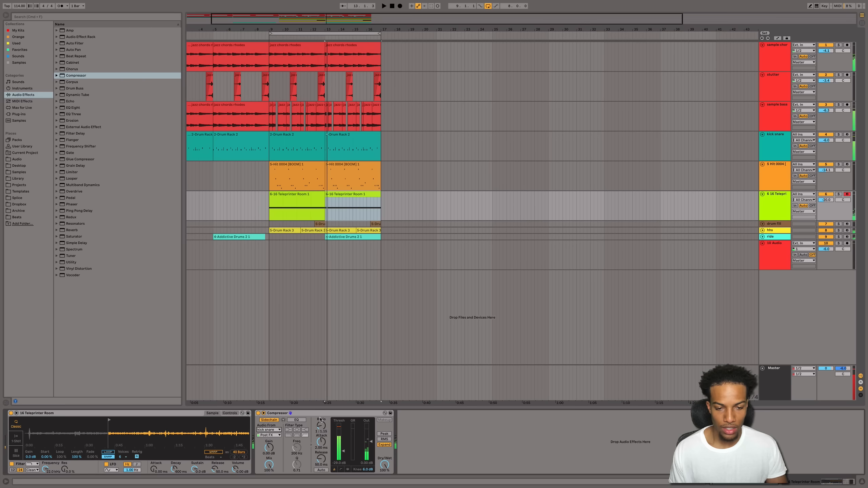
key("space")
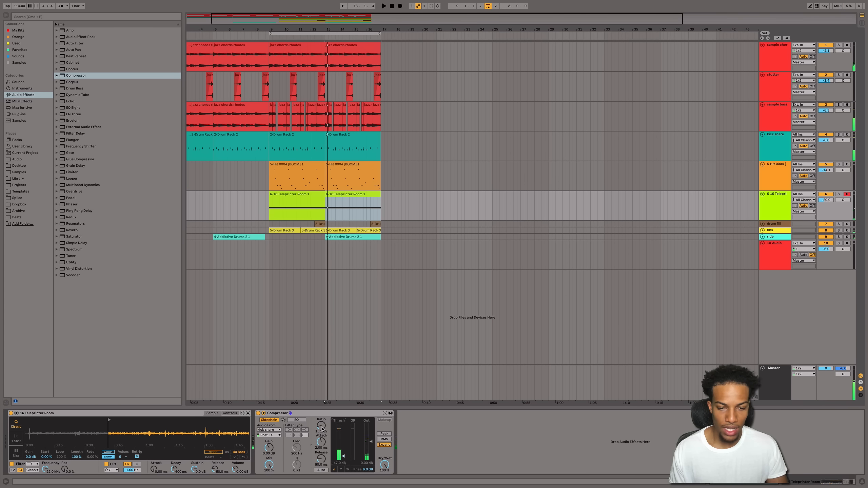
Solo the Teleprinter Room track and normalize its sample's volume.
left_click(839, 194)
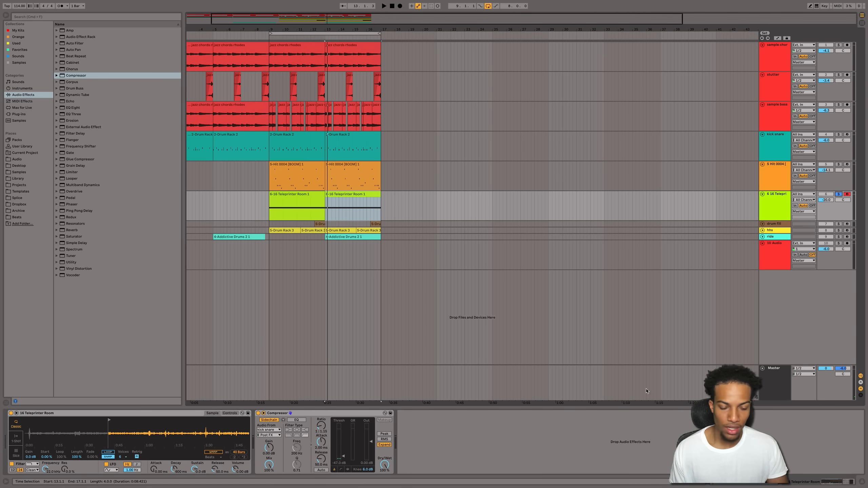
key("space")
right_click(222, 435)
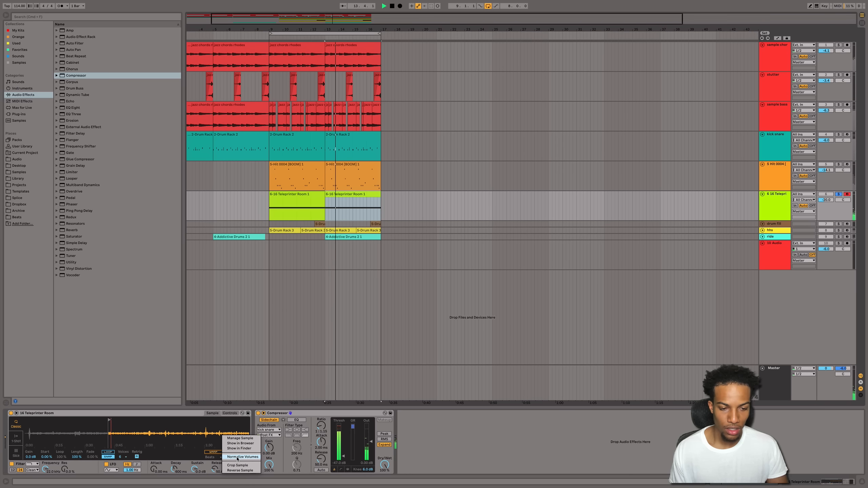
left_click(238, 457)
key("space")
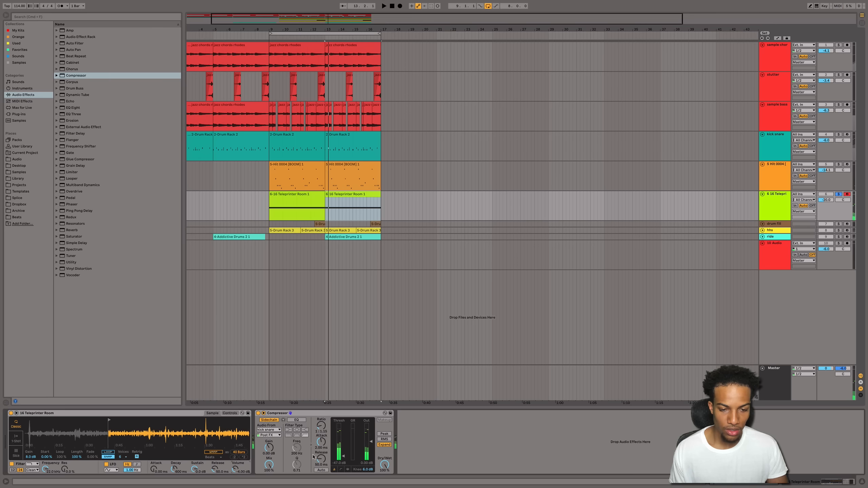
Set the compressor's ratio to about 1:1.85 and release to 66.4 ms, and lower the track's volume to about -24 dB.
key("space")
mouse_move(321, 430)
left_mouse_down()
mouse_move(323, 460)
mouse_move(323, 450)
mouse_move(343, 452)
mouse_move(321, 423)
left_mouse_up()
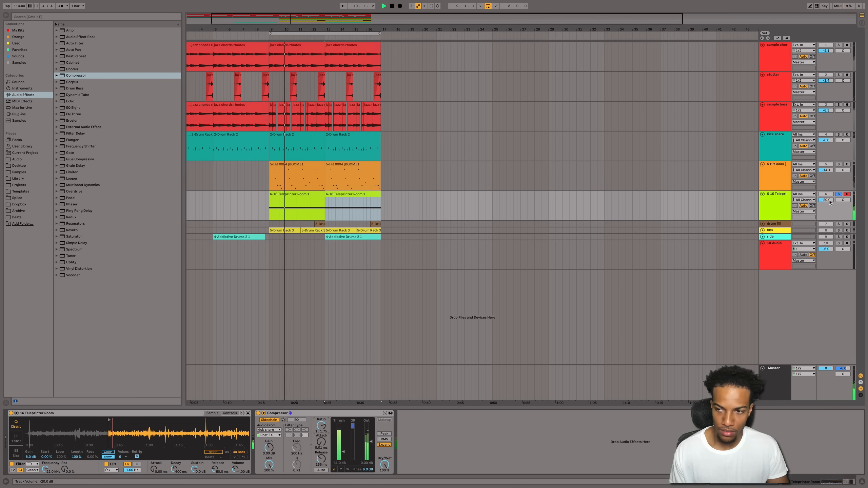
left_click_drag(825, 200, 826, 204)
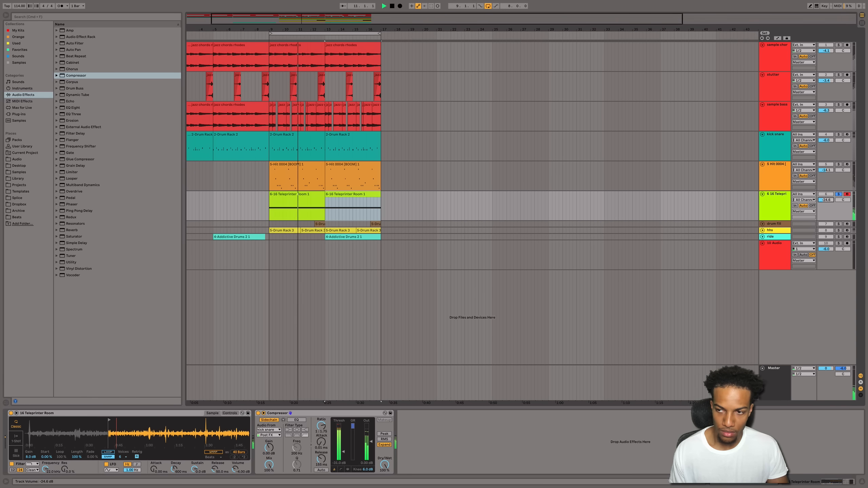
left_click_drag(320, 433, 320, 464)
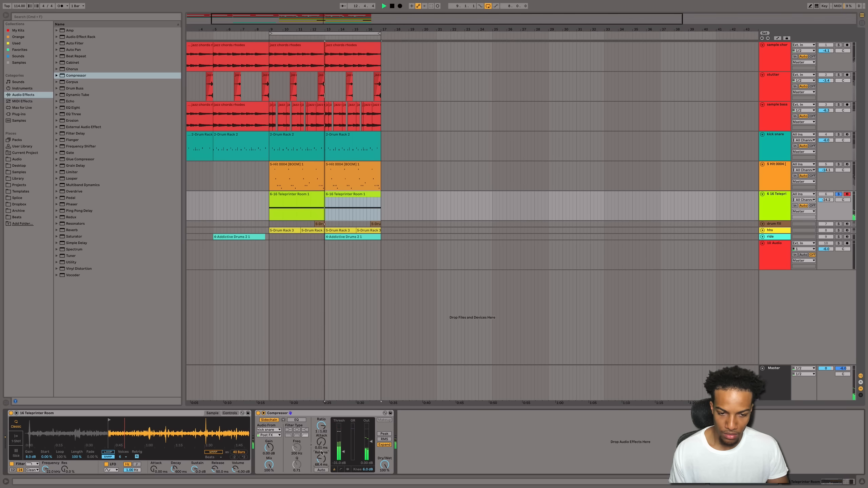
Duplicate the sidechained compressor on the Teleprinter Room track and lower the copy's output to about -12 dB.
left_click(323, 413)
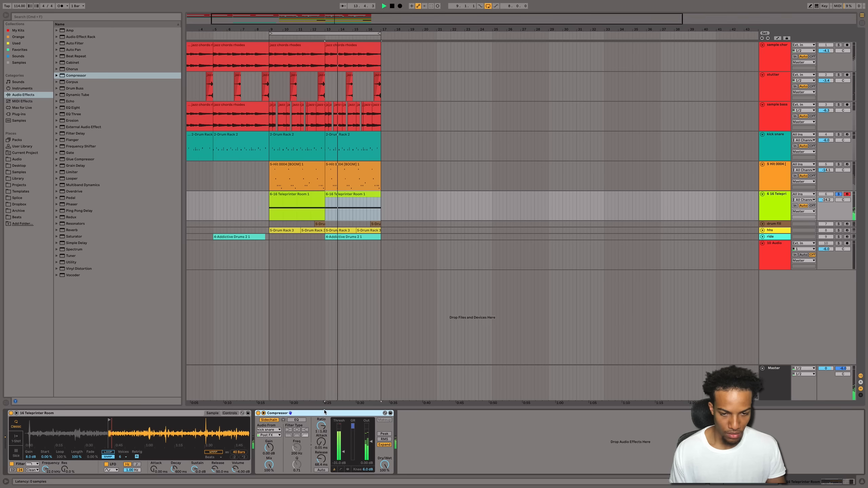
key("super+d")
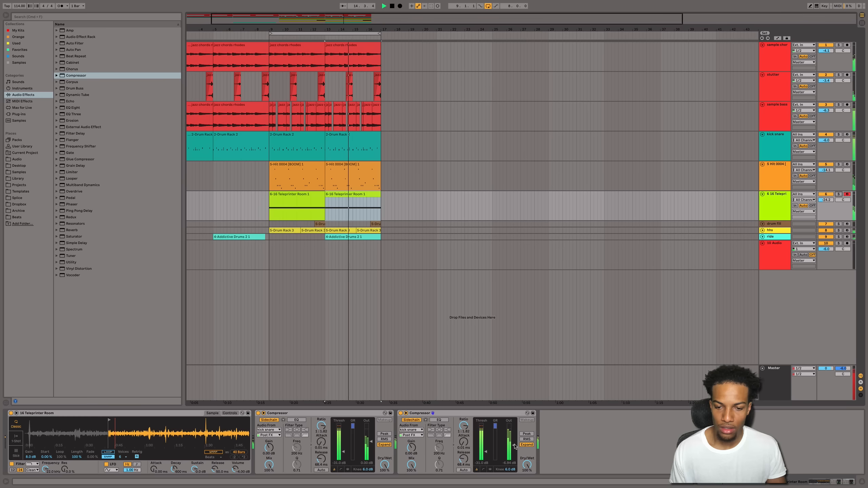
left_click_drag(514, 447, 514, 448)
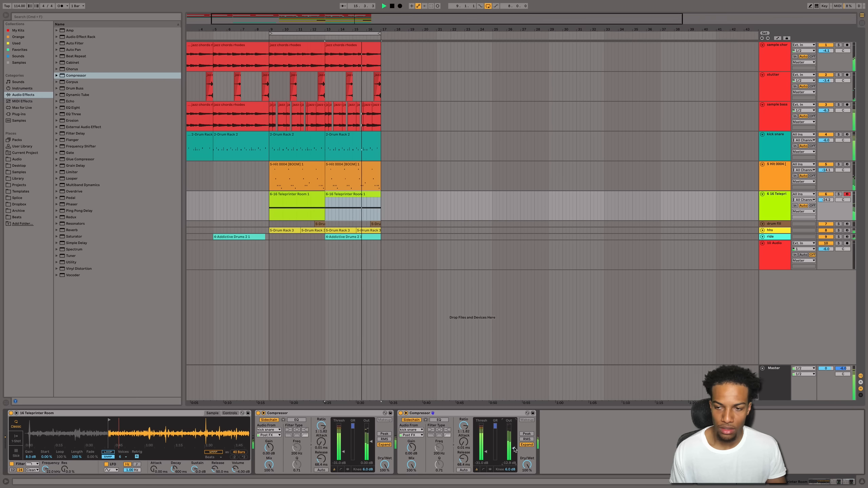
key("space")
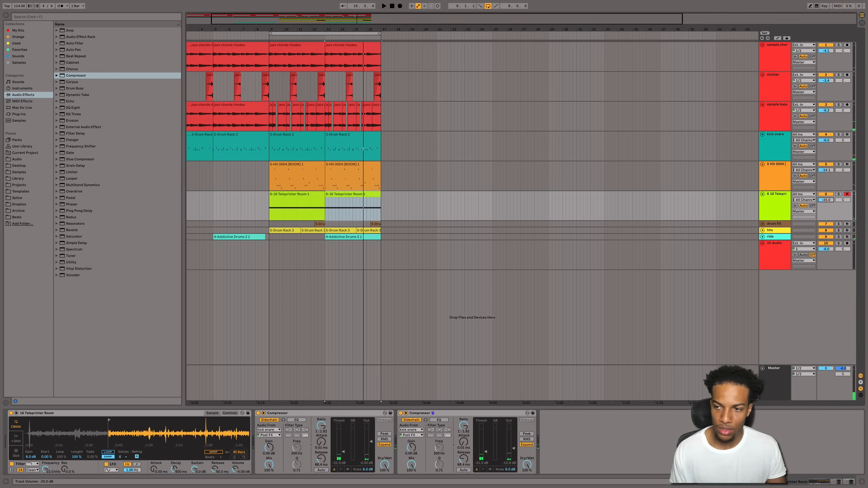
Transpose the Teleprinter Room sampler down to -3 st while the beat plays.
key("space")
left_click(229, 412)
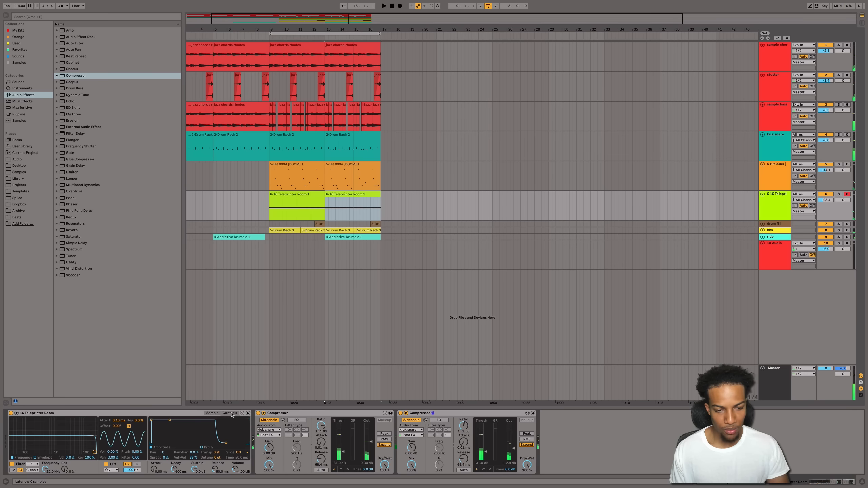
key("space")
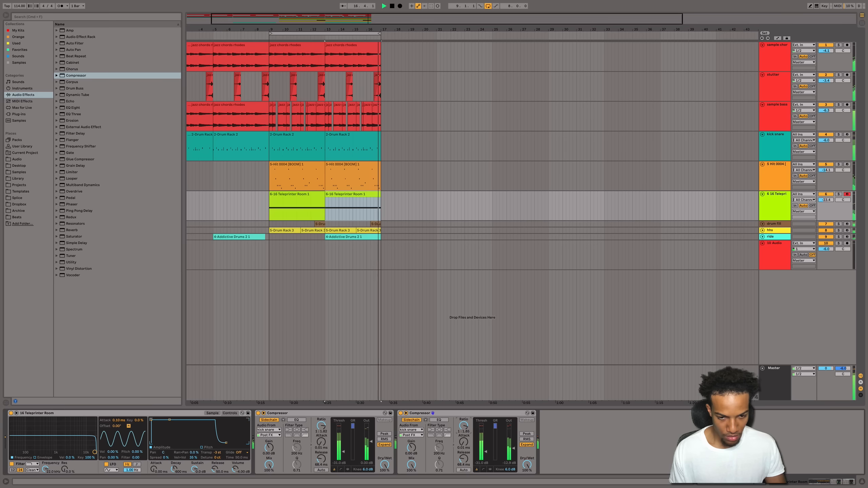
Repeat the first two bars of the Teleprinter Room clip until the copies fill bars 9 to 17.
scroll(317, 424, "up", 2)
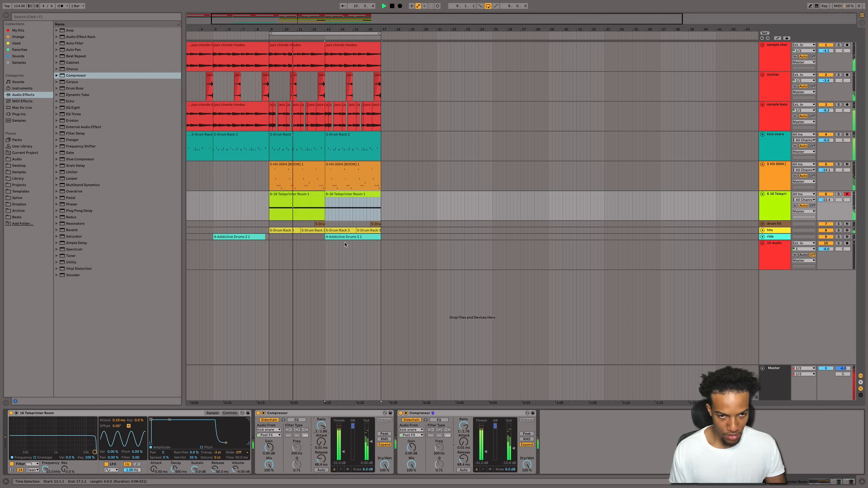
left_click_drag(297, 212, 270, 205)
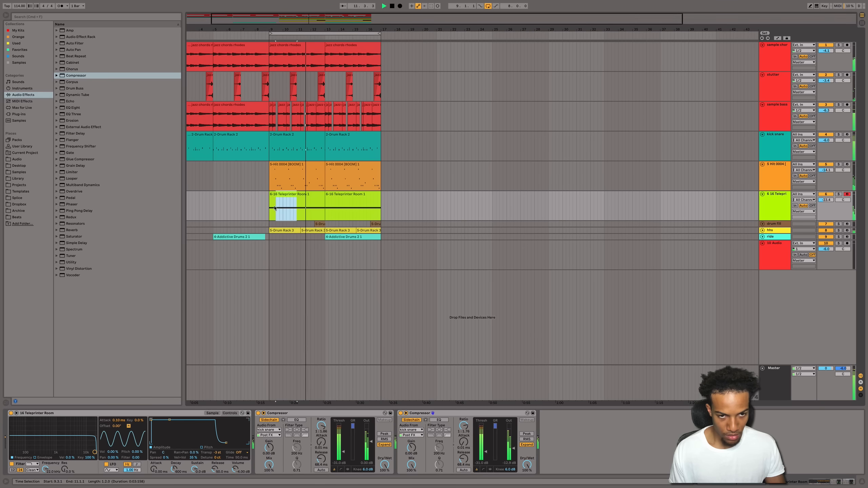
key("super+d")
key("super+d")
key("super+d")
key("super+d")
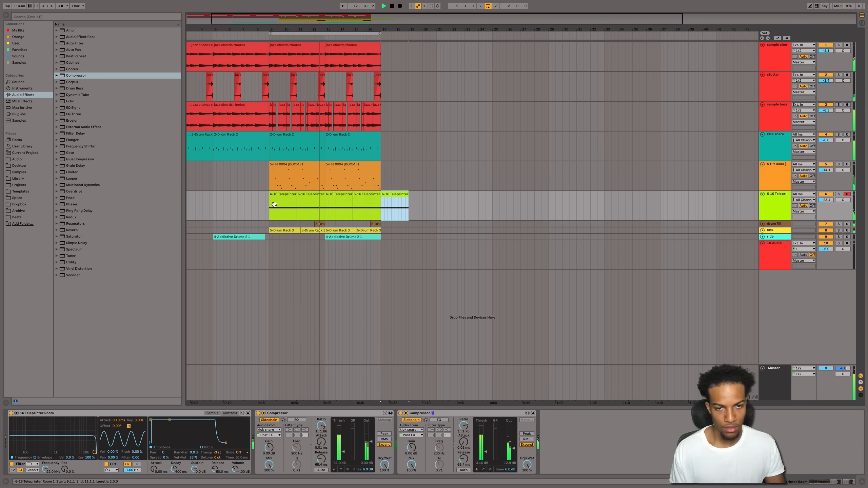
key("super+z")
key("space")
Add a Simple Delay to the Teleprinter Room track with both channels unsynced, at 1.00 ms and about 12.7 ms.
left_click(775, 198)
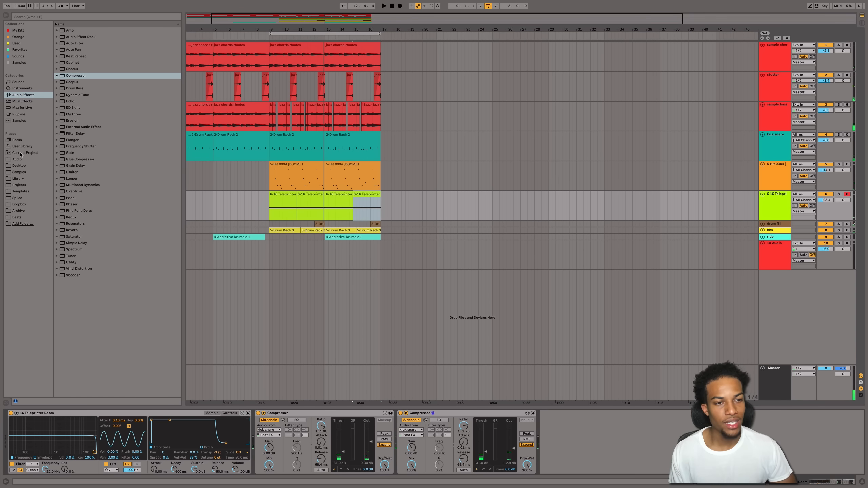
double_click(79, 244)
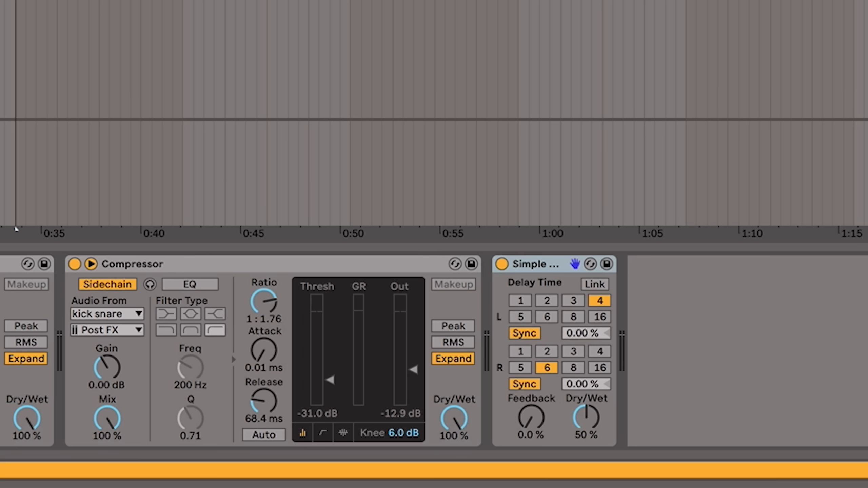
left_click(524, 333)
left_click(524, 384)
left_click_drag(587, 335, 582, 364)
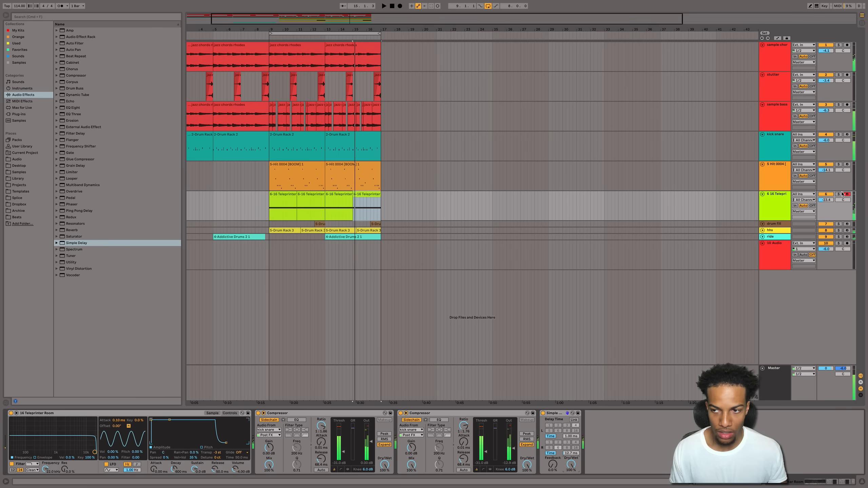
Lower the Teleprinter Room track's volume slightly and add an EQ Eight with its low-cut frequency raised.
left_click(838, 194)
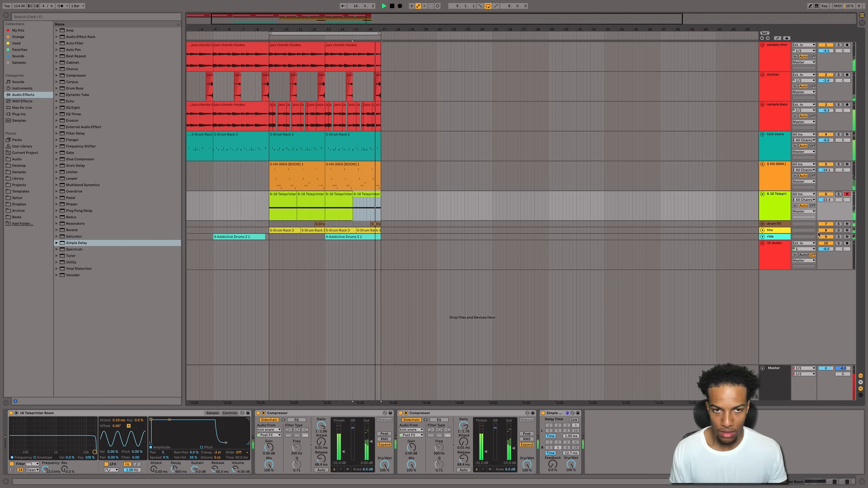
left_click_drag(825, 199, 826, 202)
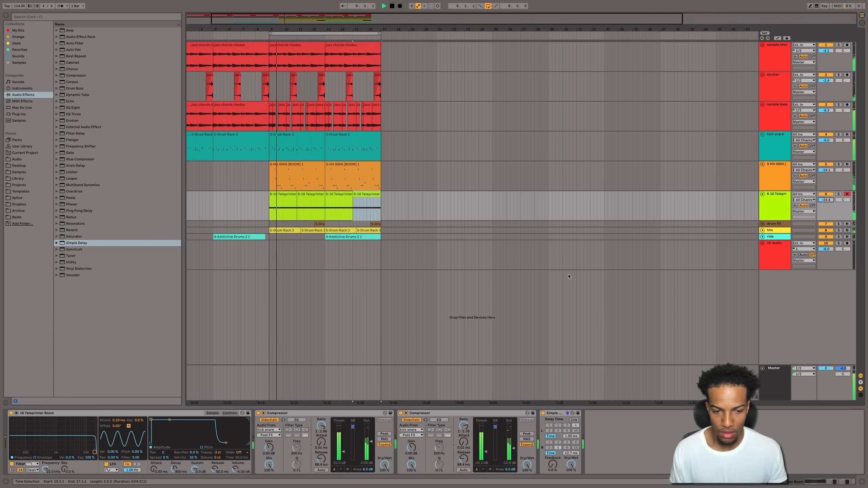
double_click(90, 109)
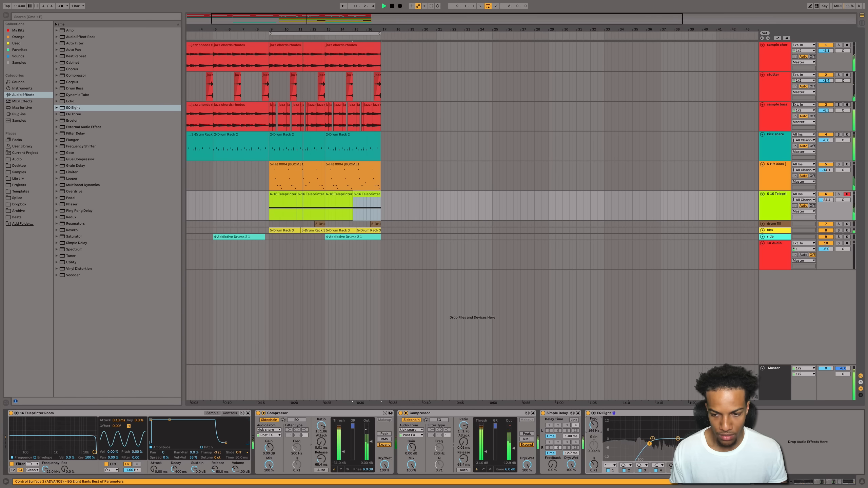
left_click_drag(594, 425, 593, 413)
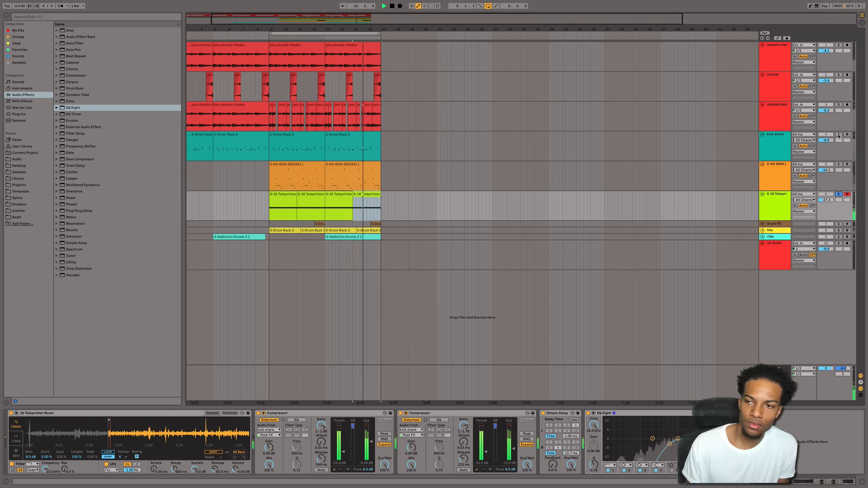
Move the Teleprinter Room sample's start point further into the waveform while soloed with the kick snare track, and end the solo.
left_click(839, 135)
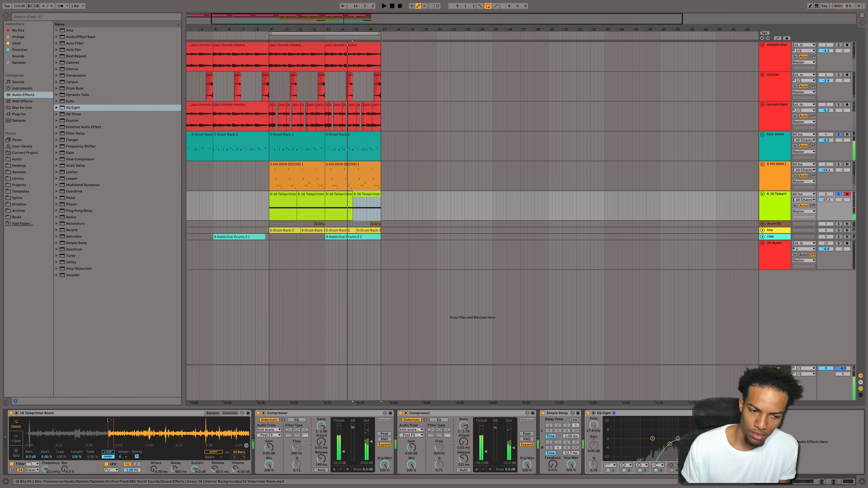
left_click_drag(110, 419, 125, 420)
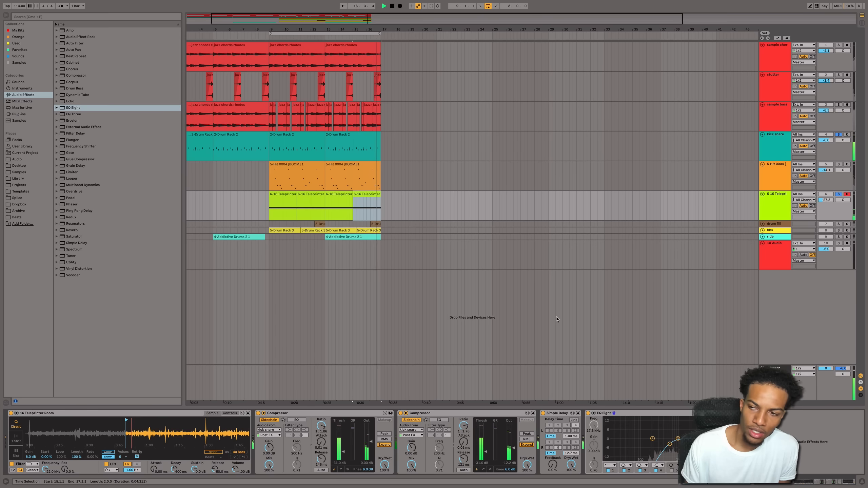
left_click(838, 194)
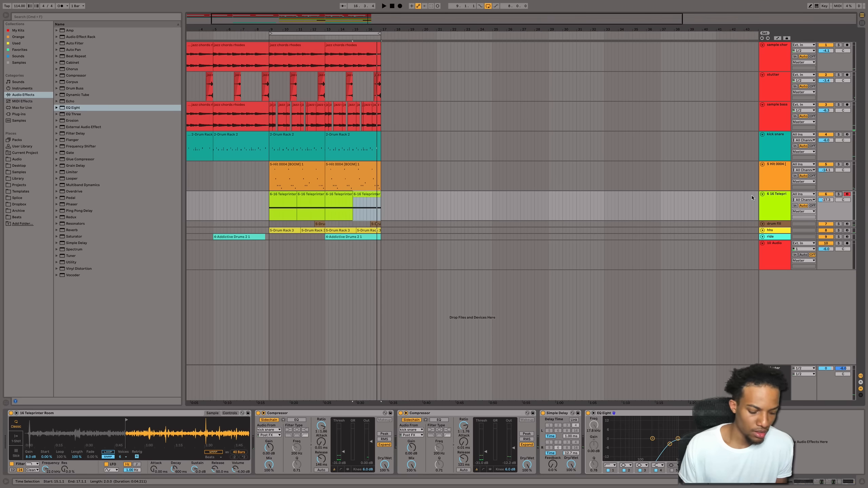